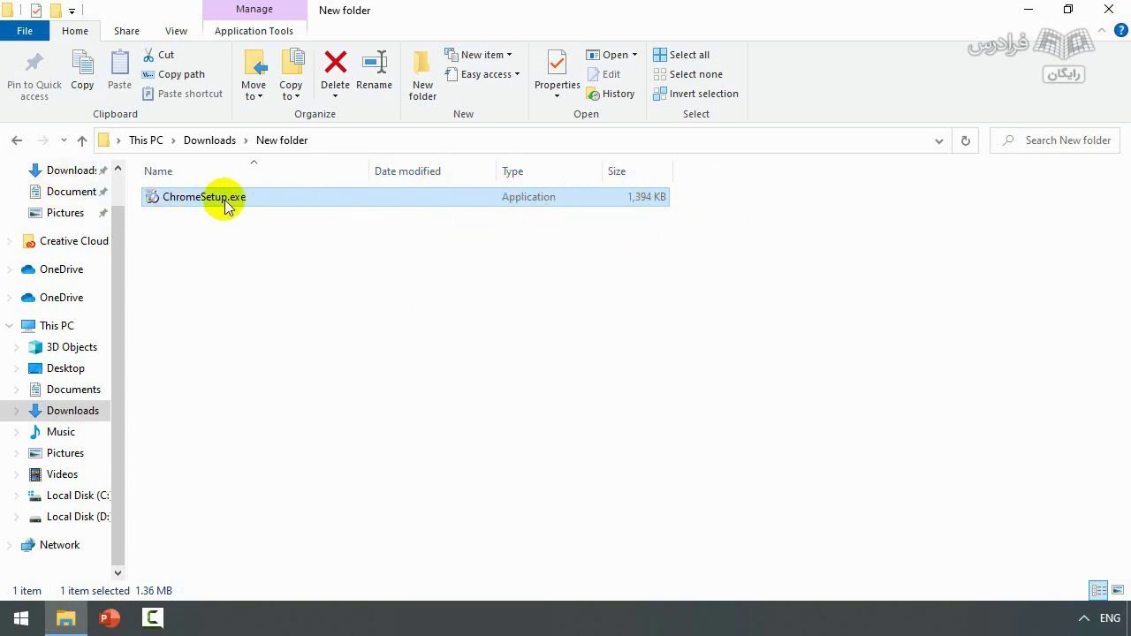
- Show the 1,394 KB ChromeSetup.exe installer in Downloads > New folder in File Explorer
mouse_move(228, 205)
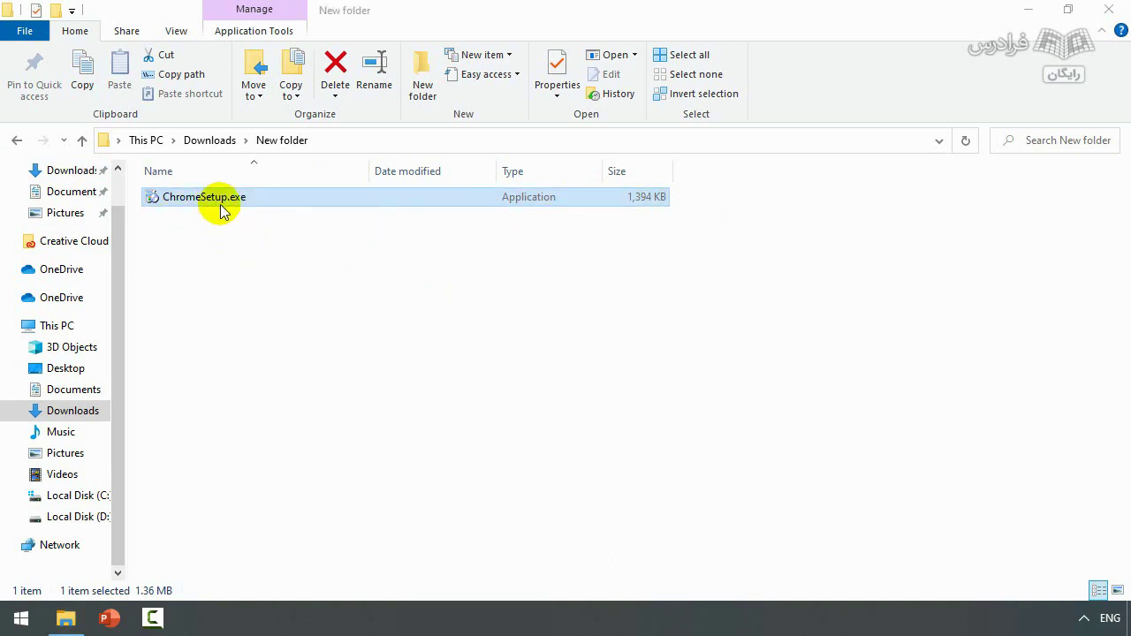
- Run ChromeSetup.exe as administrator to install Google Chrome
double_click(197, 203)
right_click(203, 199)
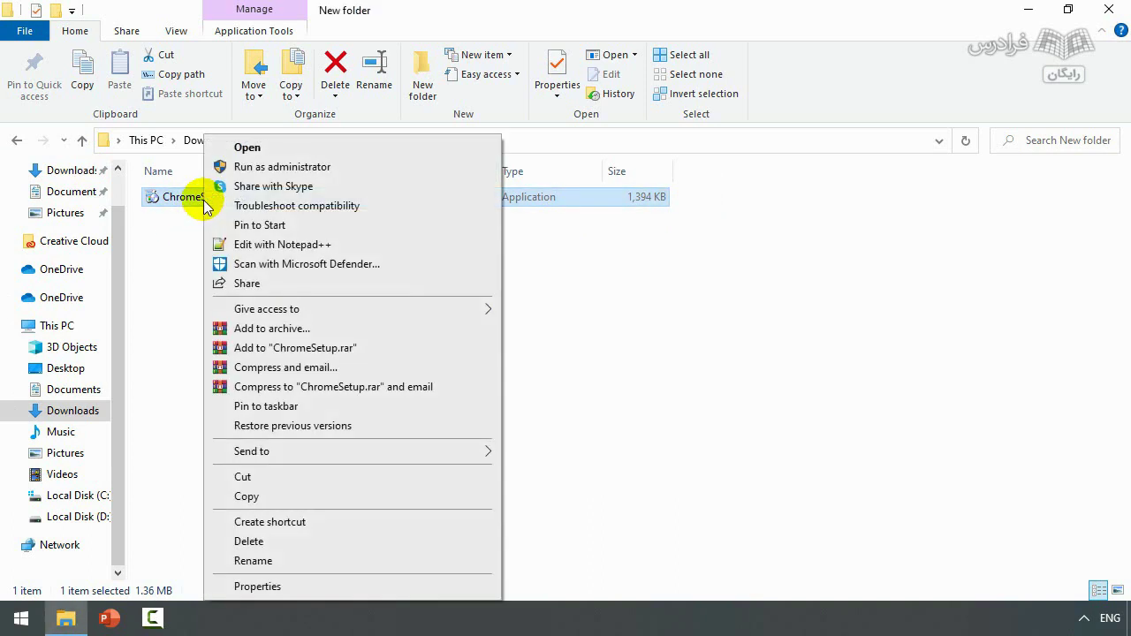
right_click(216, 202)
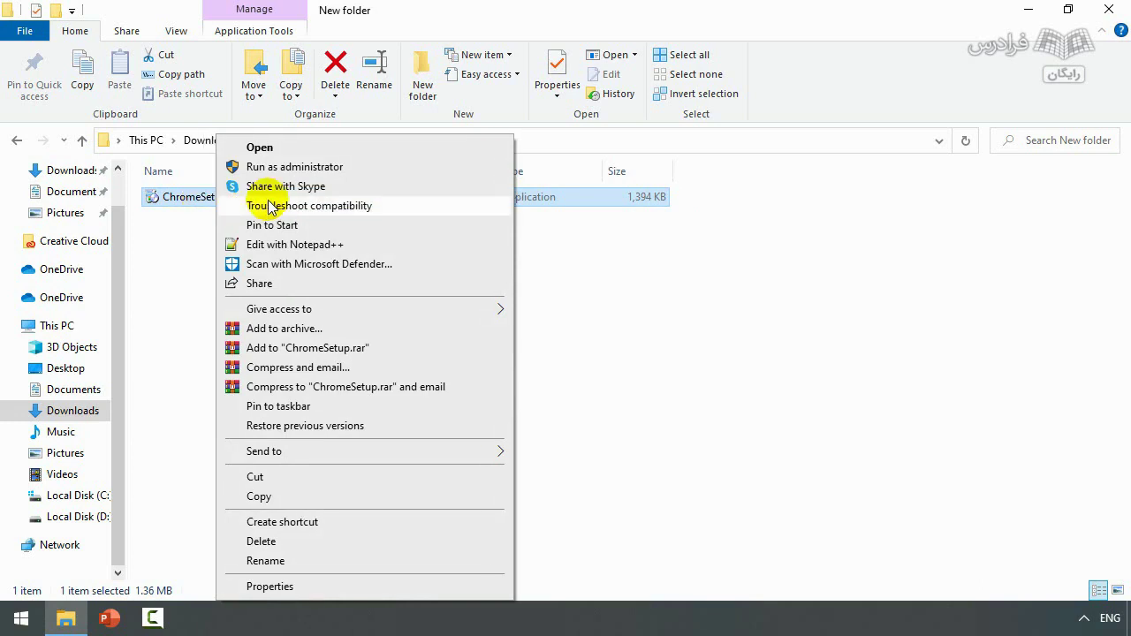
click(329, 177)
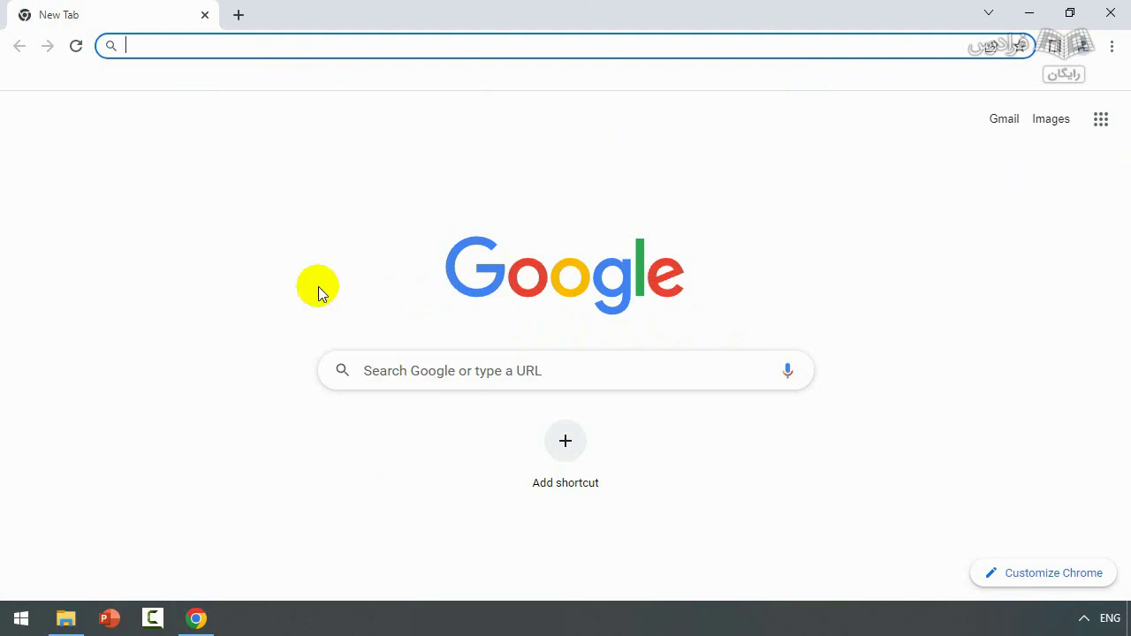
- Pin Google Chrome to the taskbar from its taskbar icon's menu
mouse_move(204, 624)
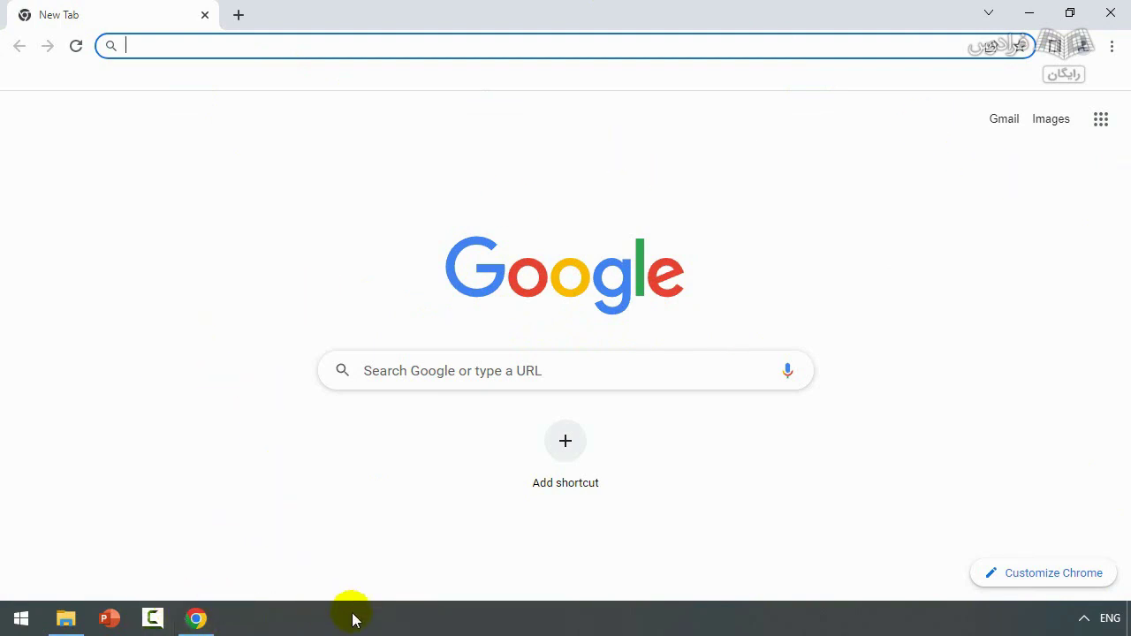
right_click(203, 624)
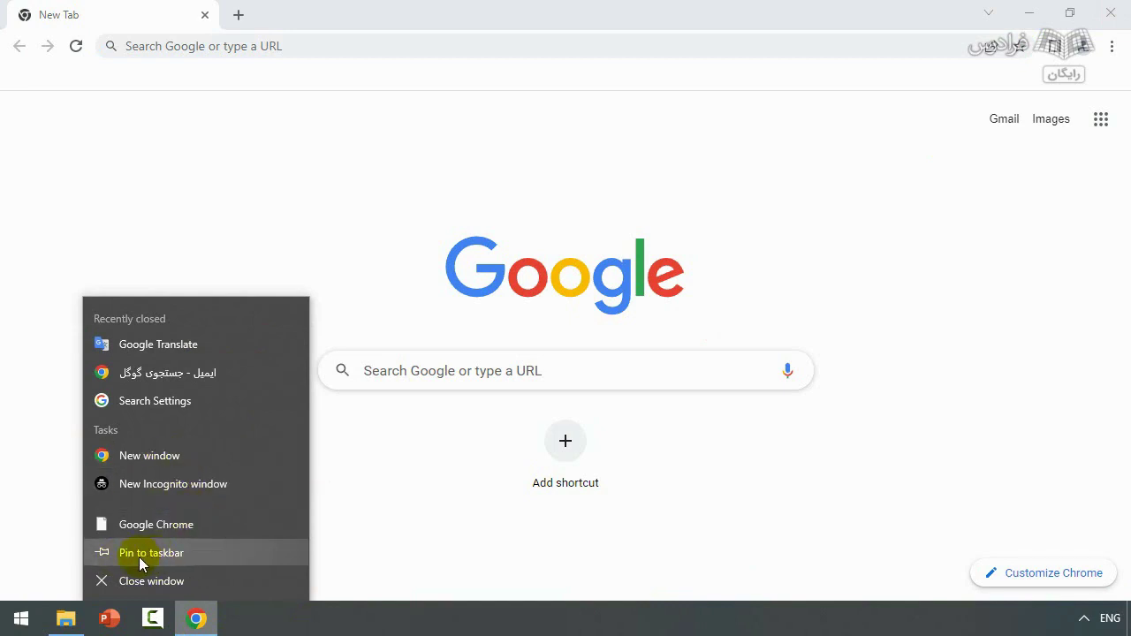
click(172, 557)
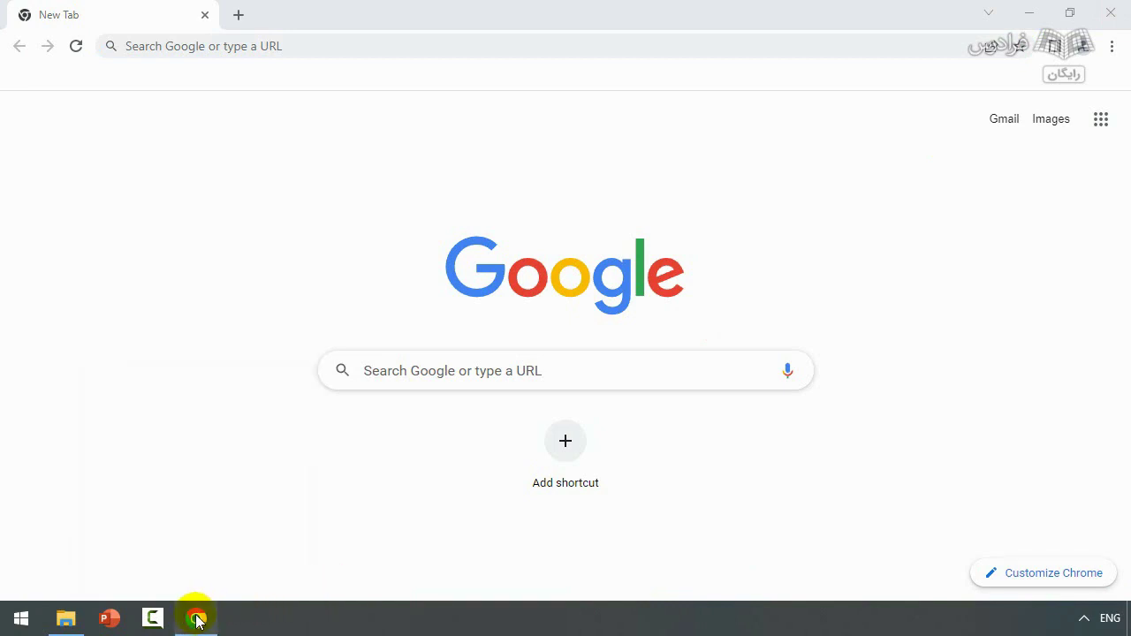
- Close the Chrome window and minimize File Explorer to reveal the desktop
mouse_move(196, 619)
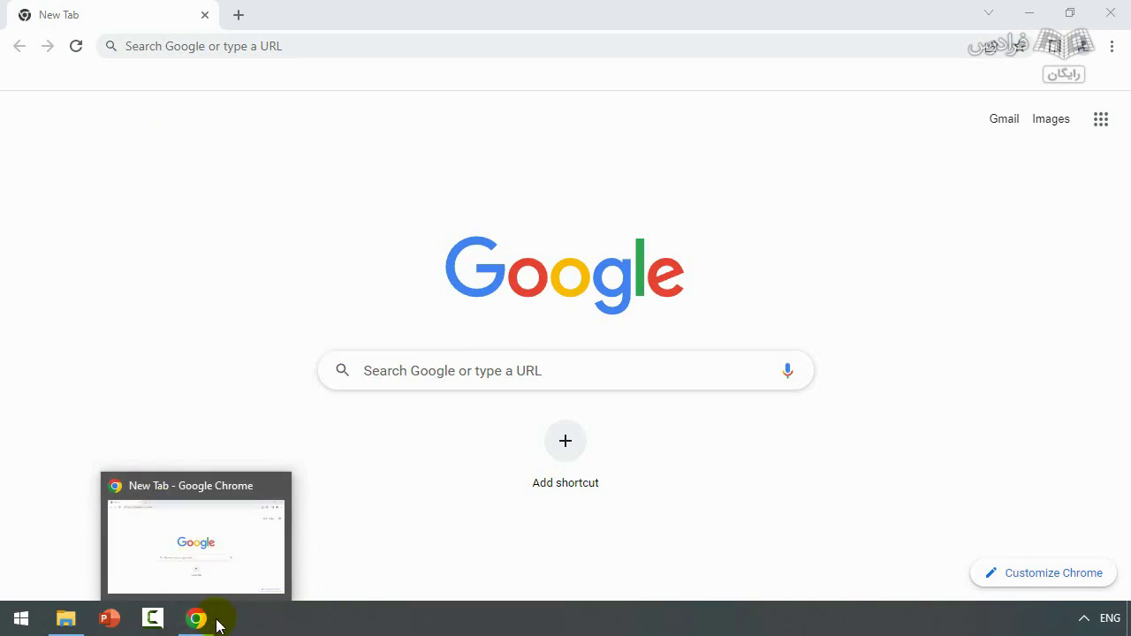
click(1111, 12)
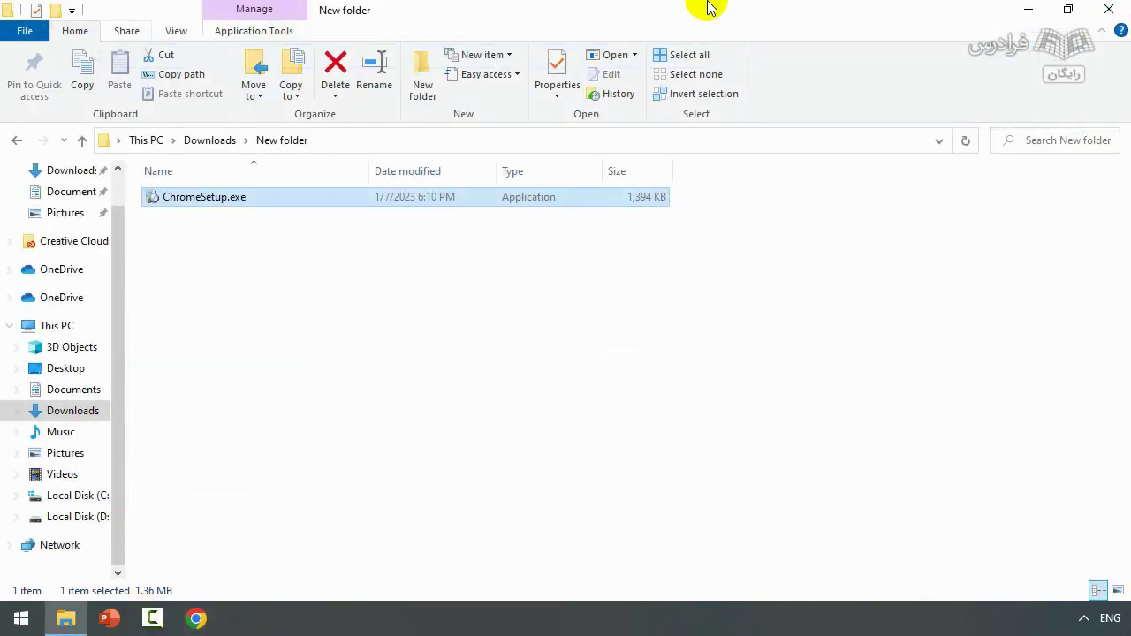
click(1031, 12)
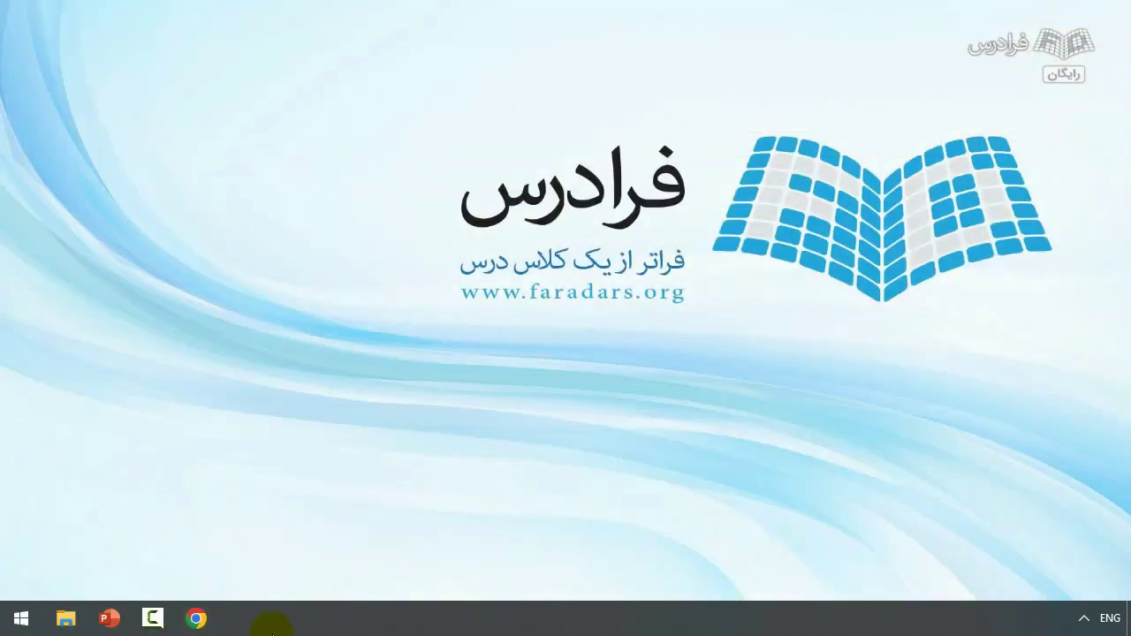
- Relaunch Chrome from its pinned taskbar icon
click(209, 623)
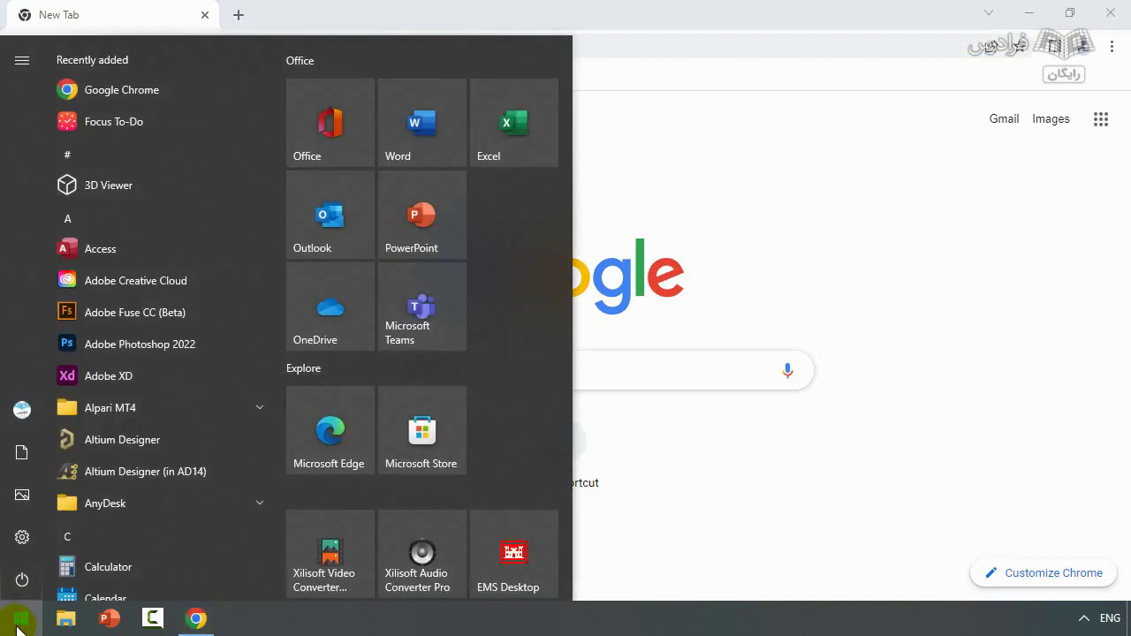
- Confirm Google Chrome is the Web browser under Settings > Apps > Default apps, then close Settings
click(23, 536)
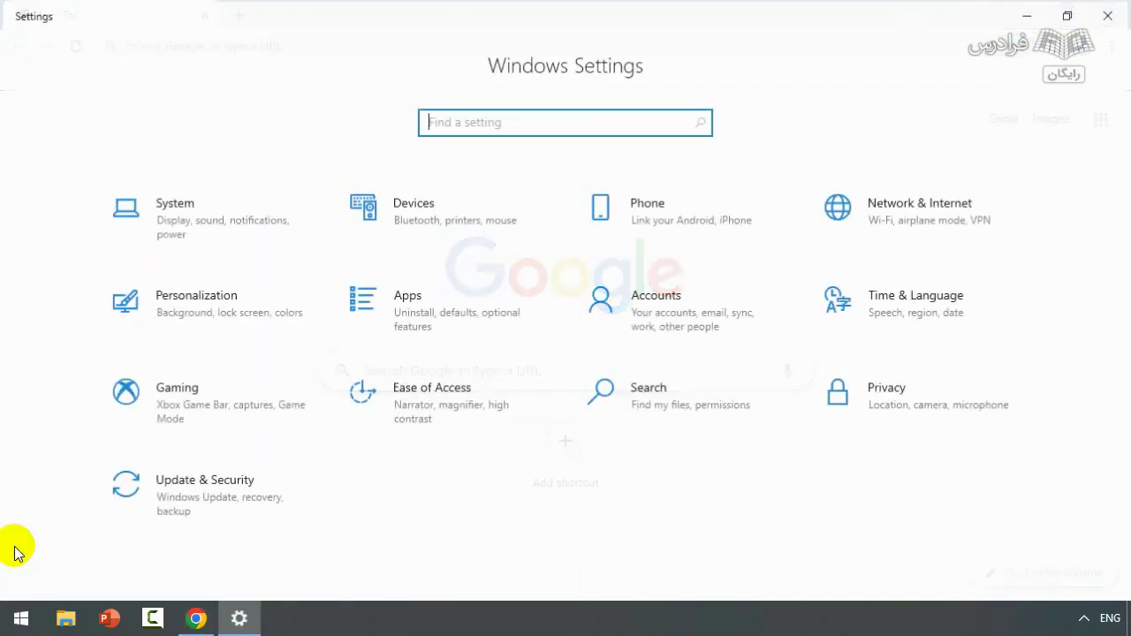
click(433, 311)
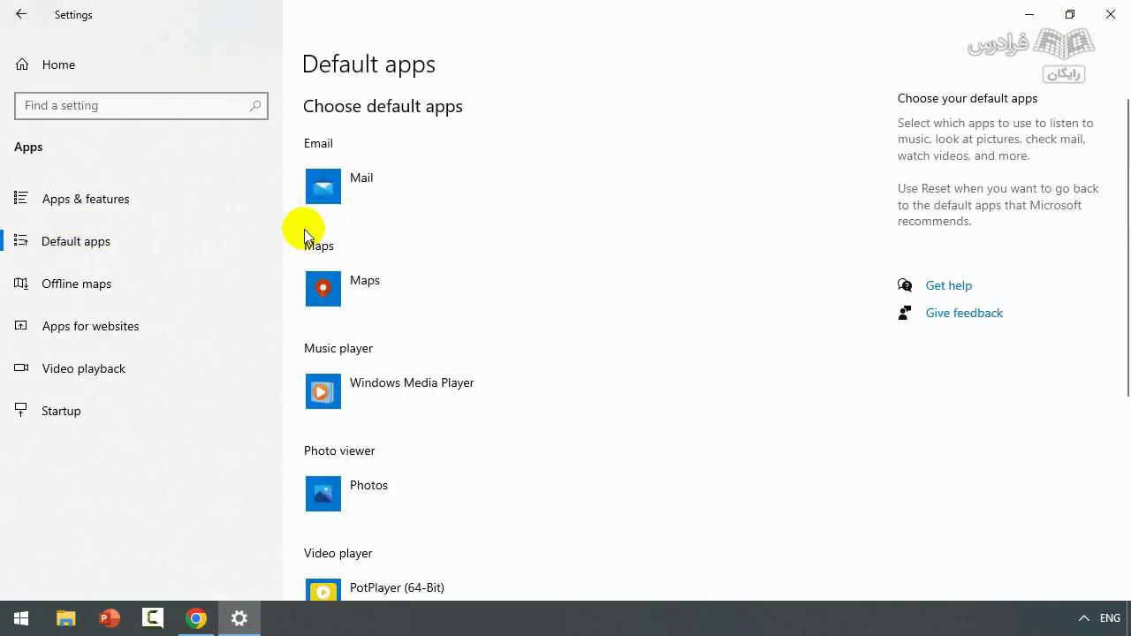
scroll(458, 295, down, 5)
scroll(478, 337, up, 4)
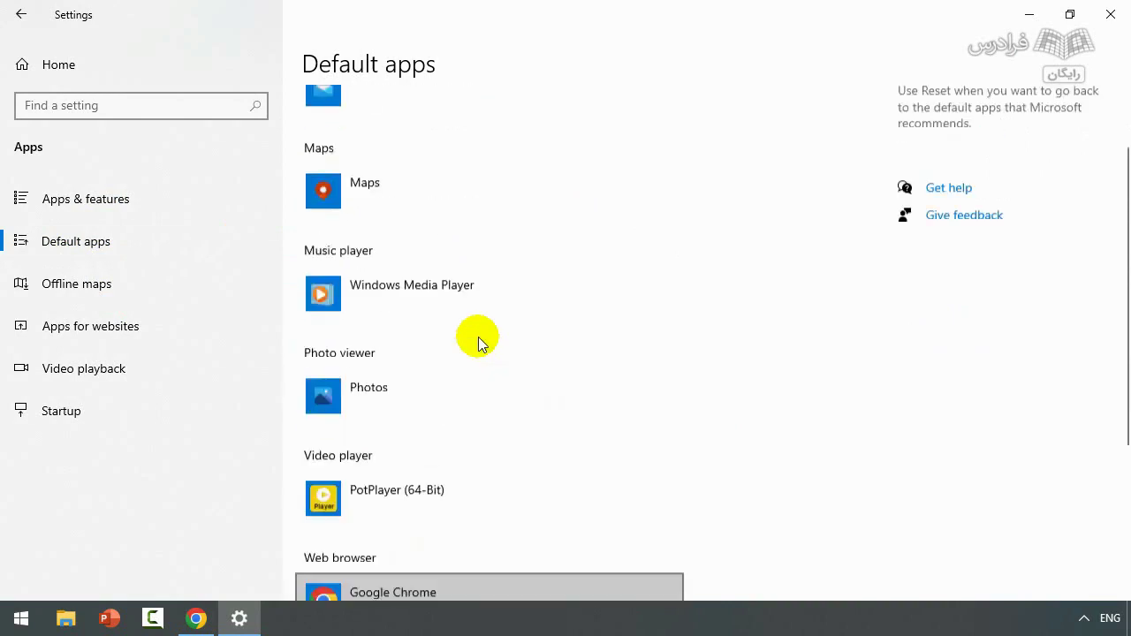
scroll(478, 337, down, 3)
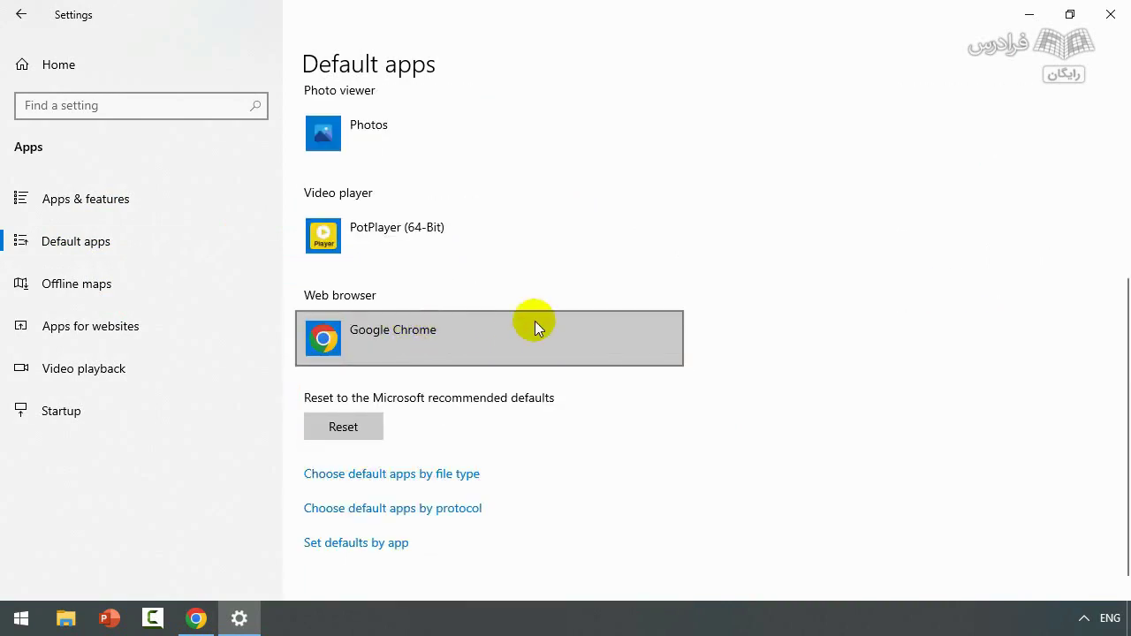
click(566, 332)
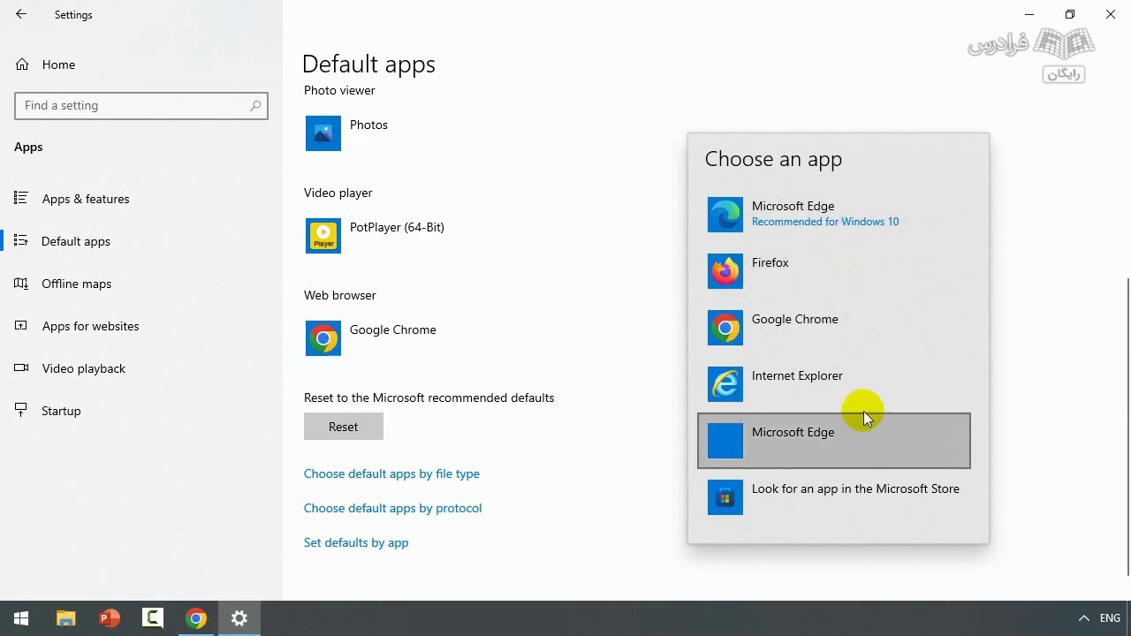
click(460, 349)
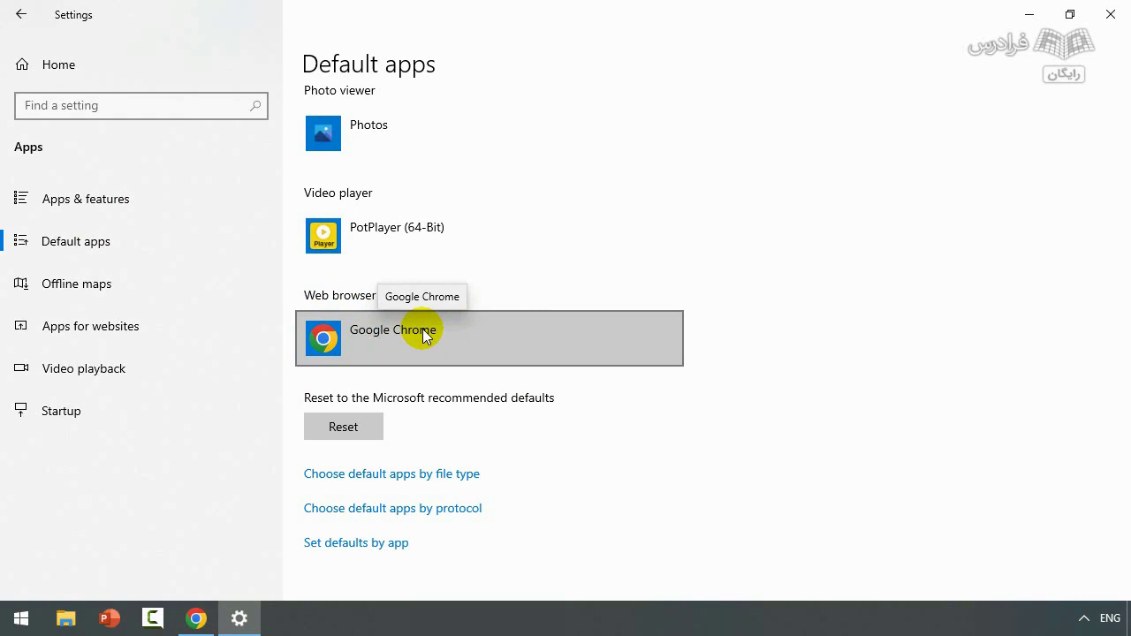
click(1111, 15)
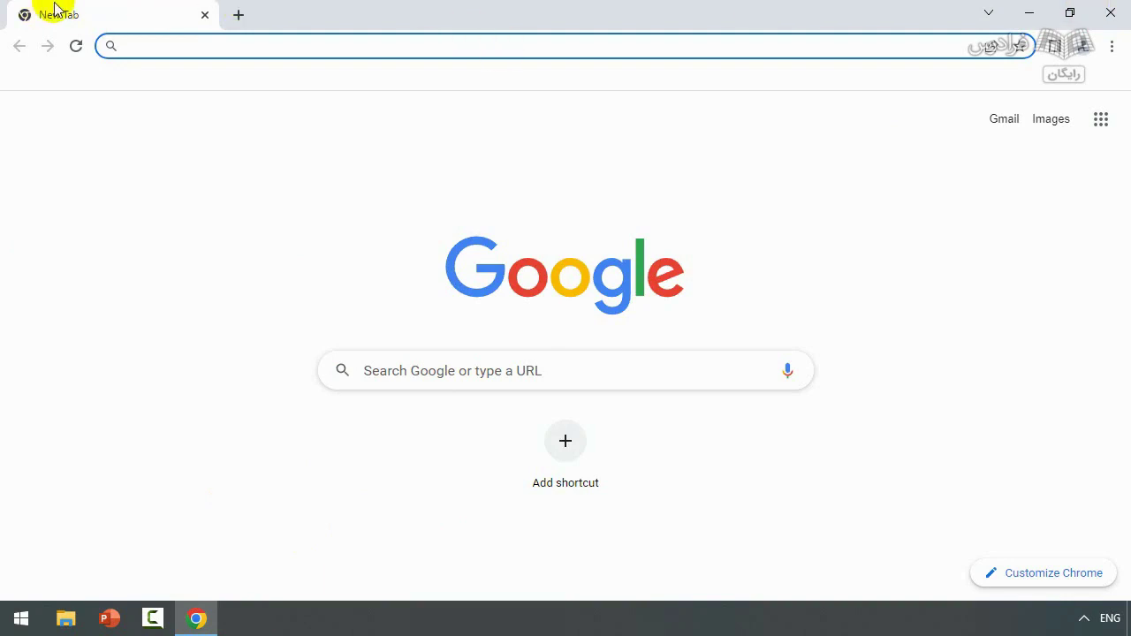
- Open tabs two through four, cycle to the fourth and back to the first, then close the first tab
key(ctrl+t)
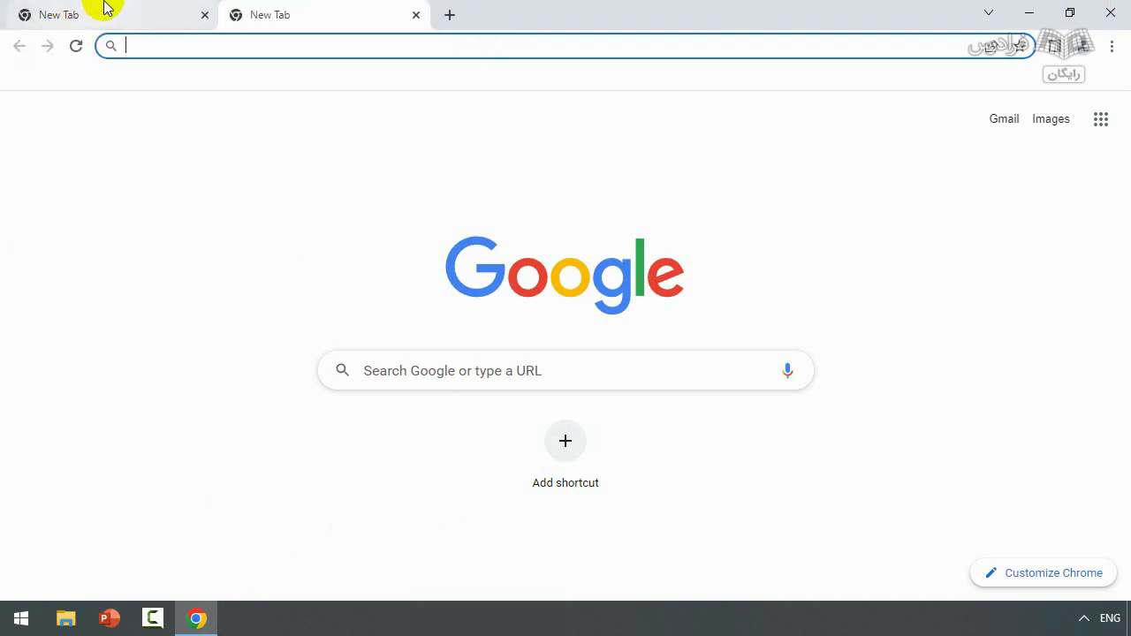
click(452, 15)
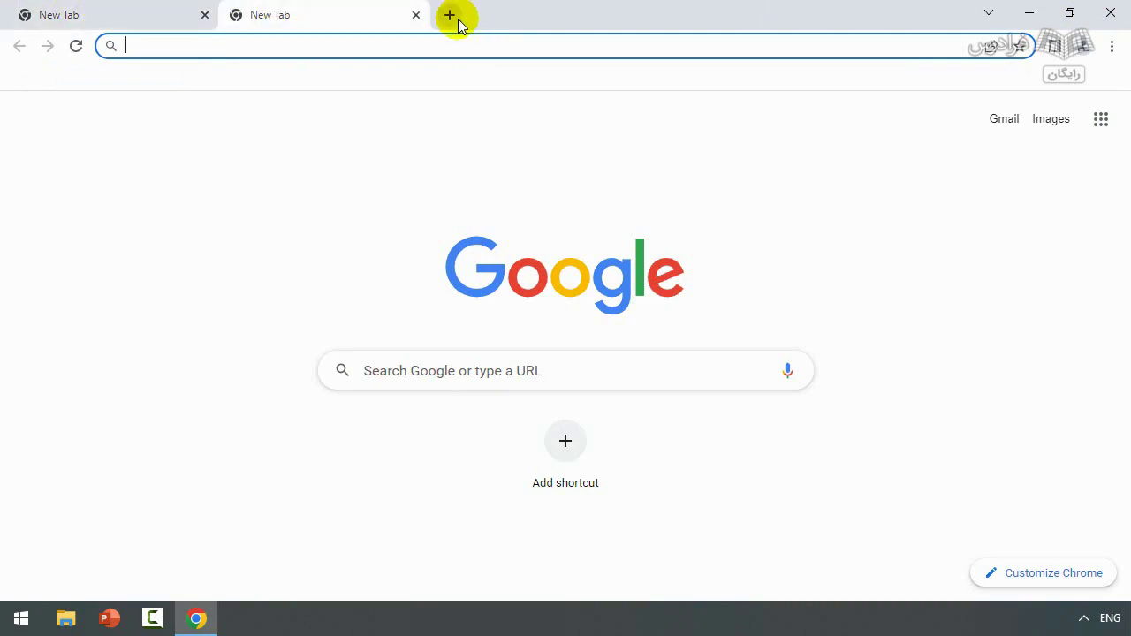
click(659, 14)
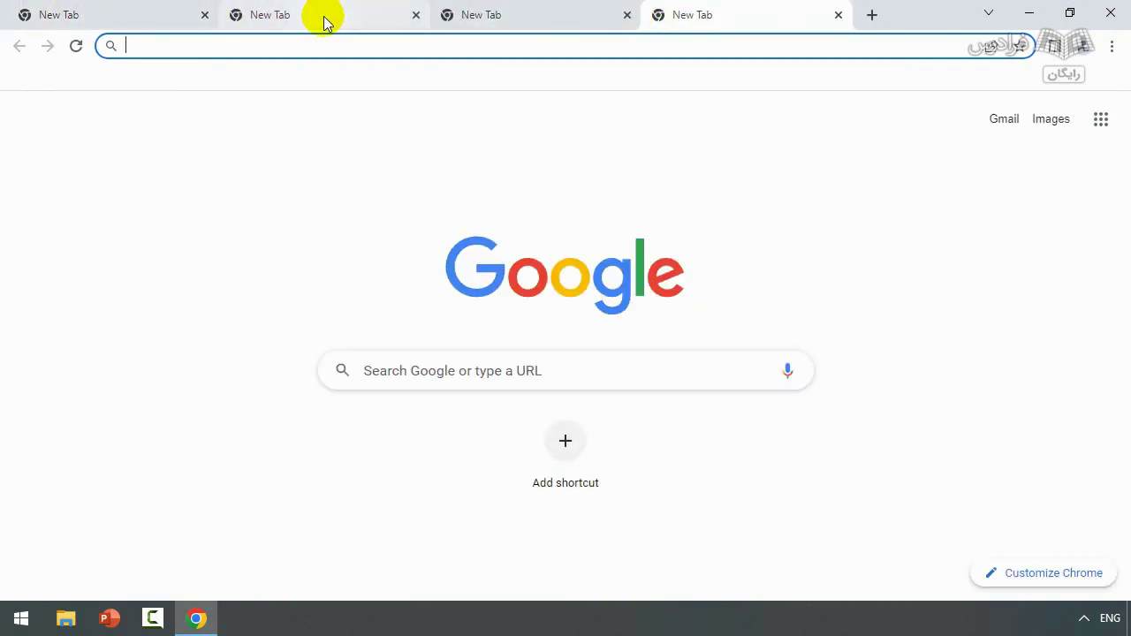
key(ctrl+Tab)
key(ctrl+Tab)
key(ctrl+Tab)
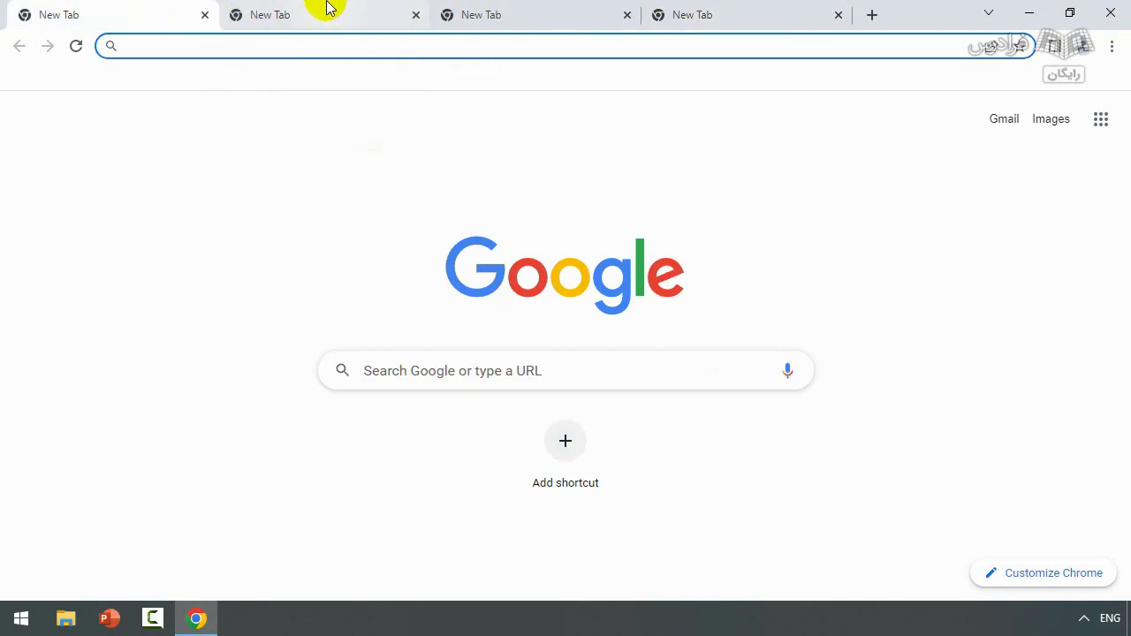
click(751, 9)
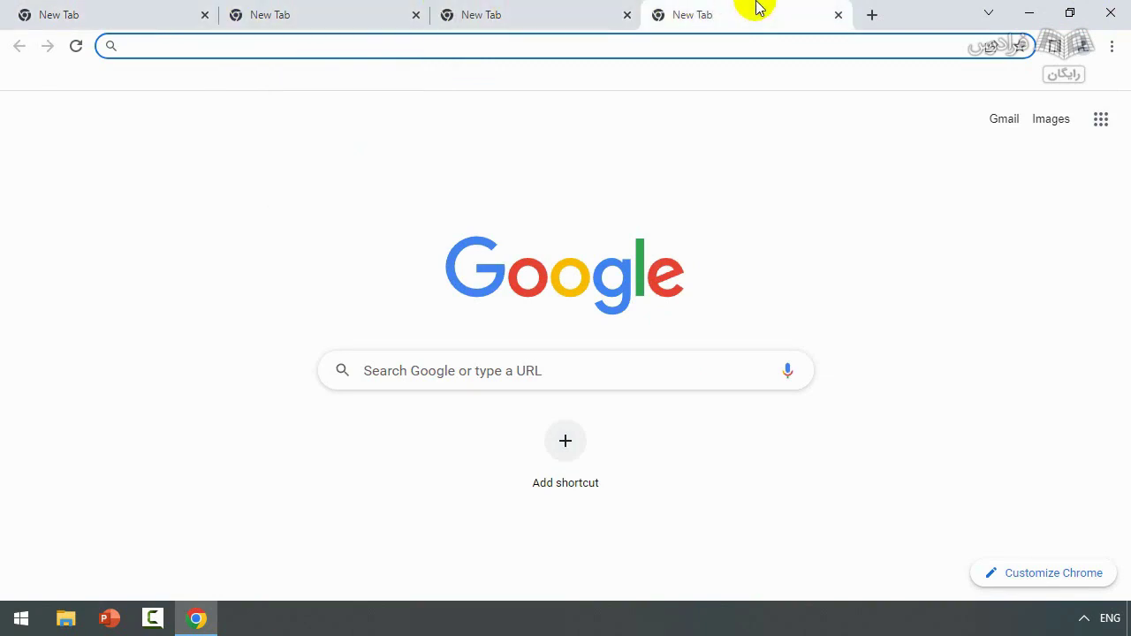
click(96, 15)
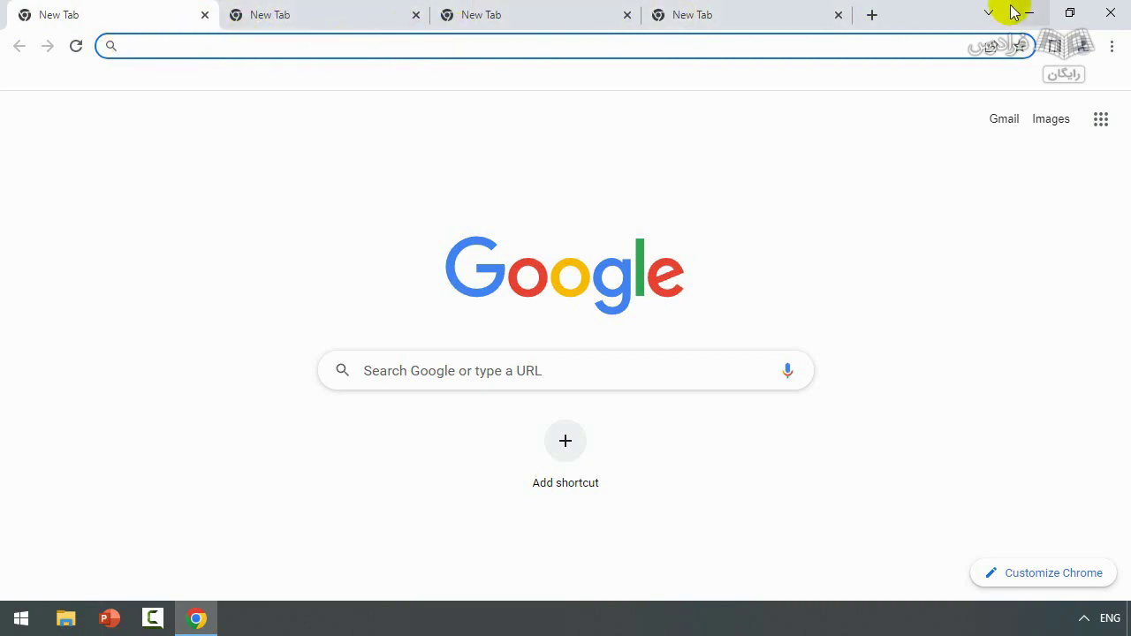
click(205, 15)
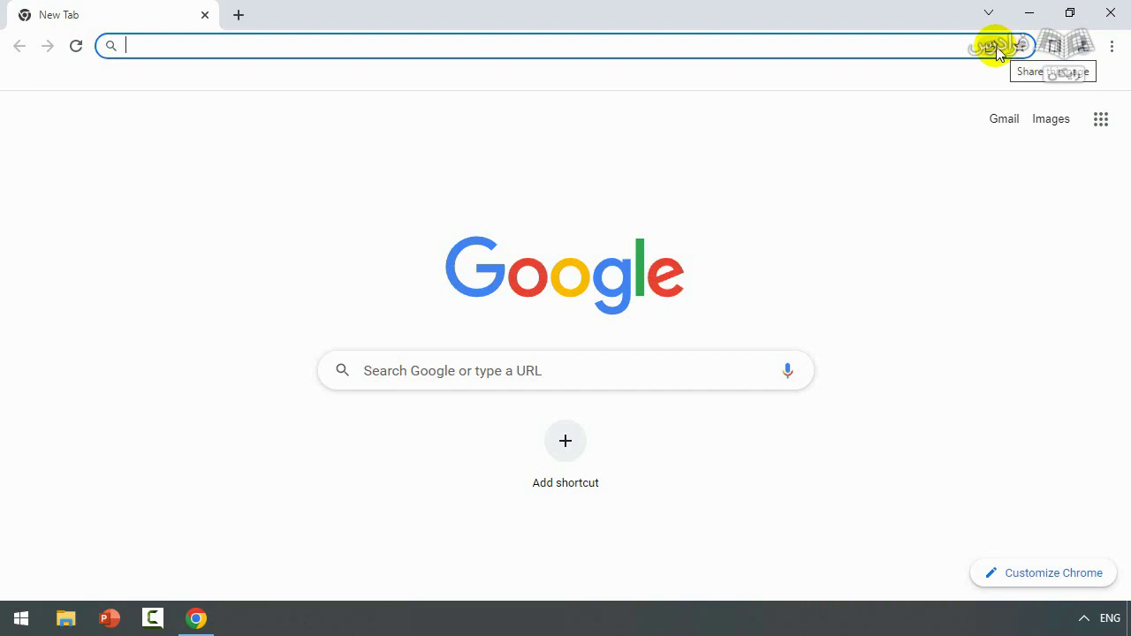
- Take focus off the address bar and open Chrome's three-dot main menu
click(1052, 46)
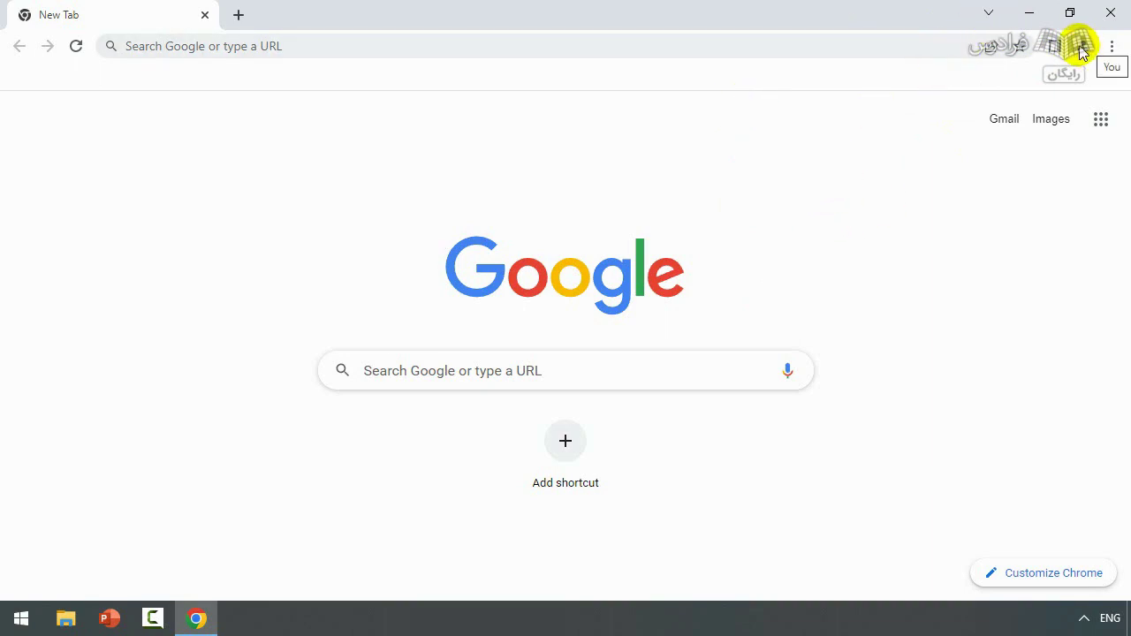
click(1115, 50)
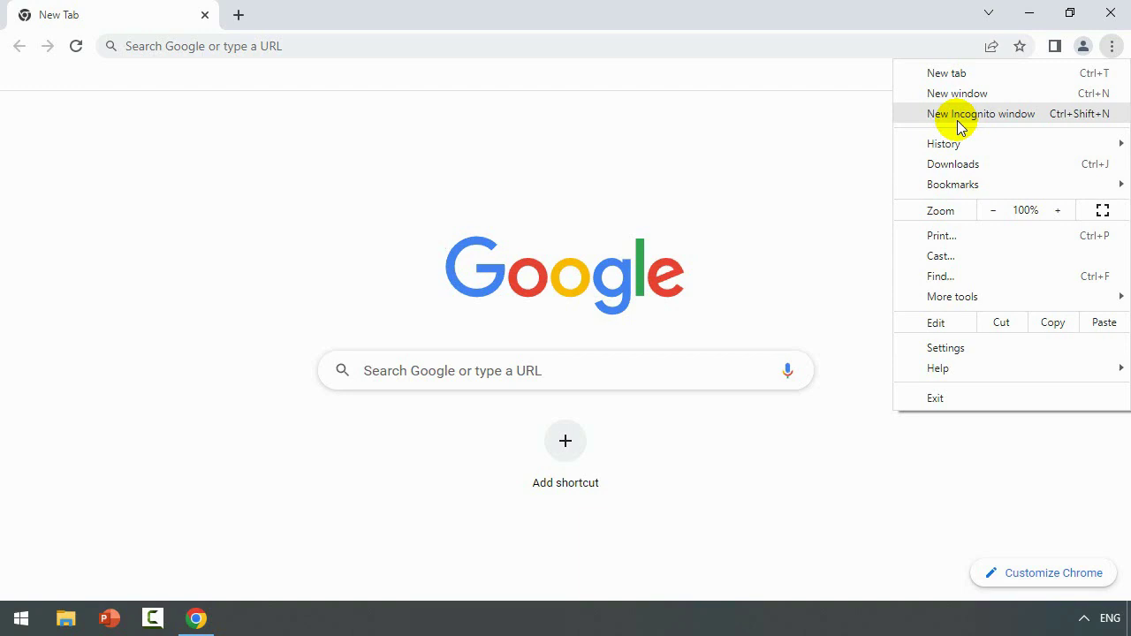
click(960, 121)
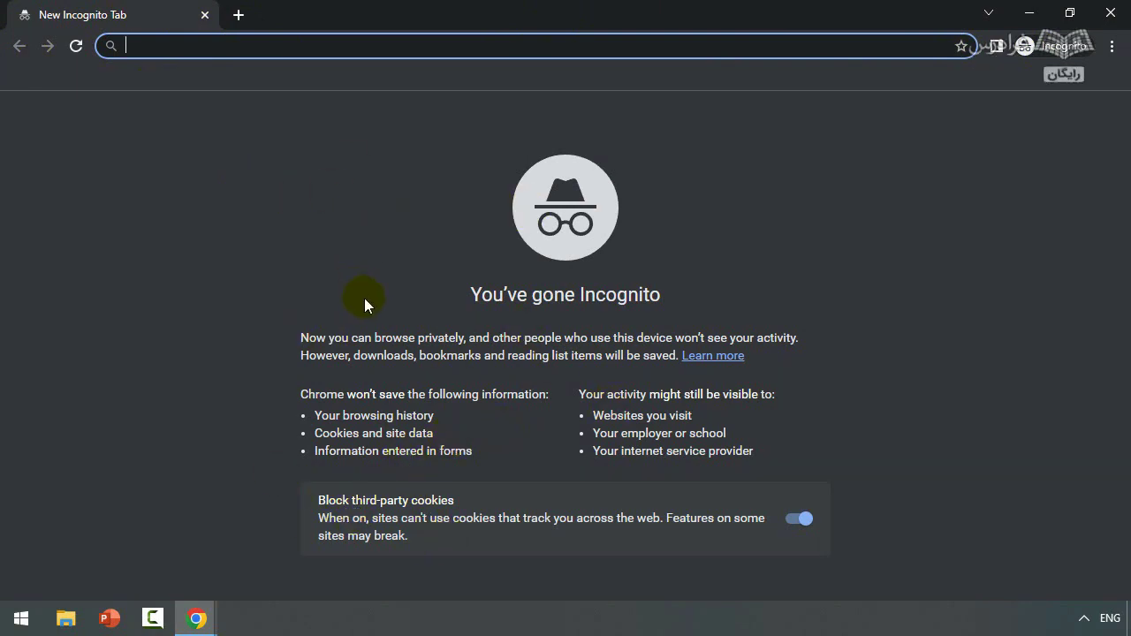
click(1111, 12)
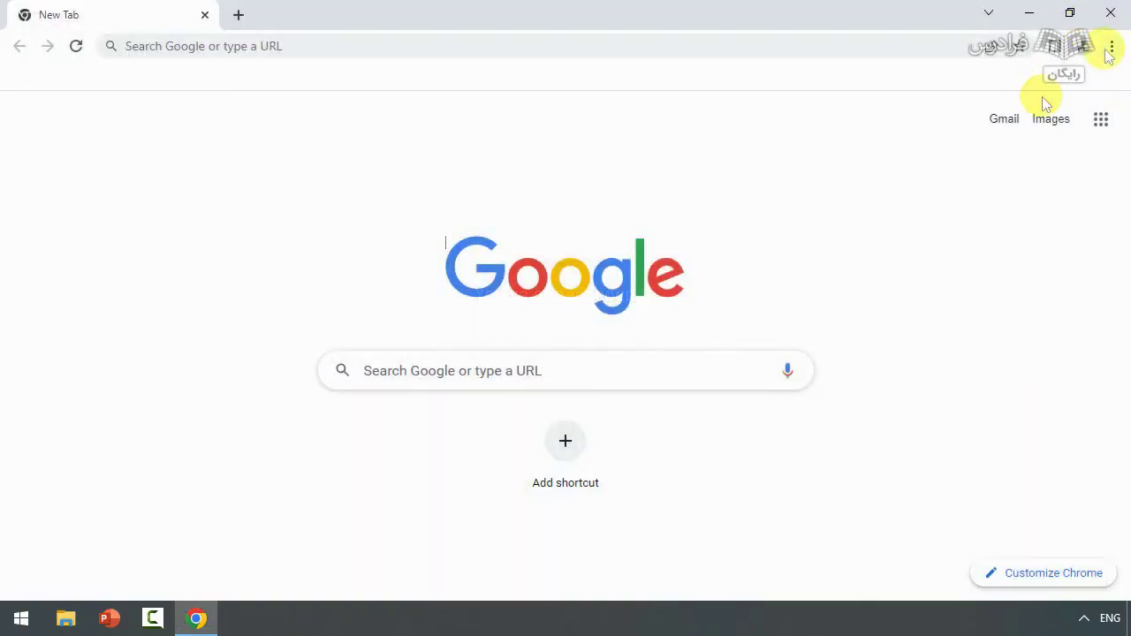
- Open the three-dot main menu over the single New Tab page
click(1111, 45)
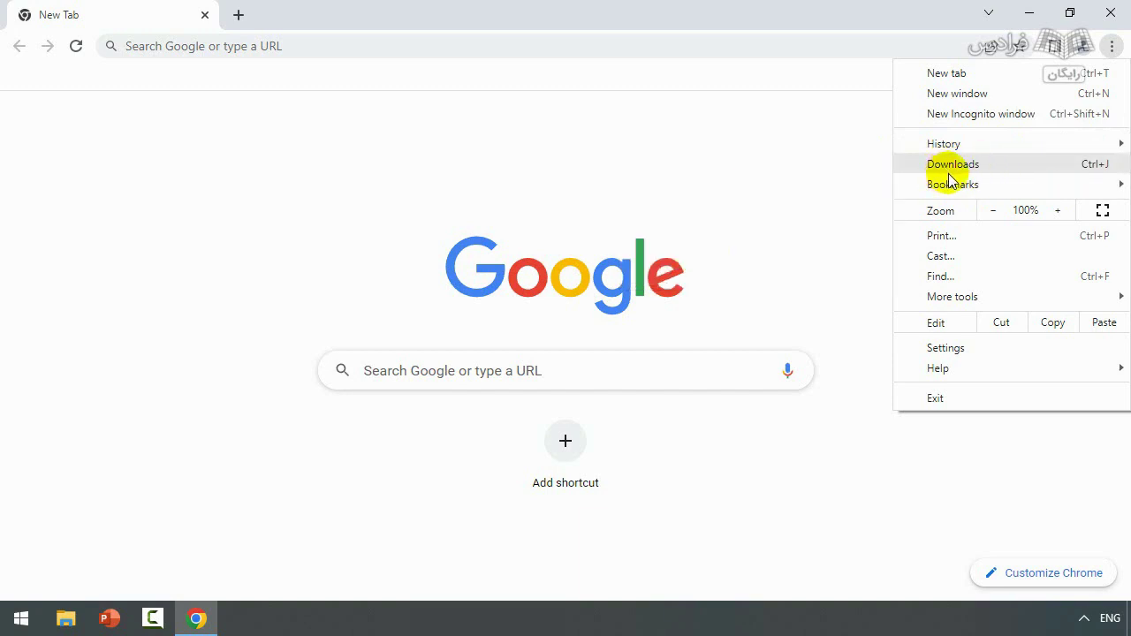
- Zoom the page out to 75% and back in to 125% from the menu's Zoom controls
mouse_move(923, 194)
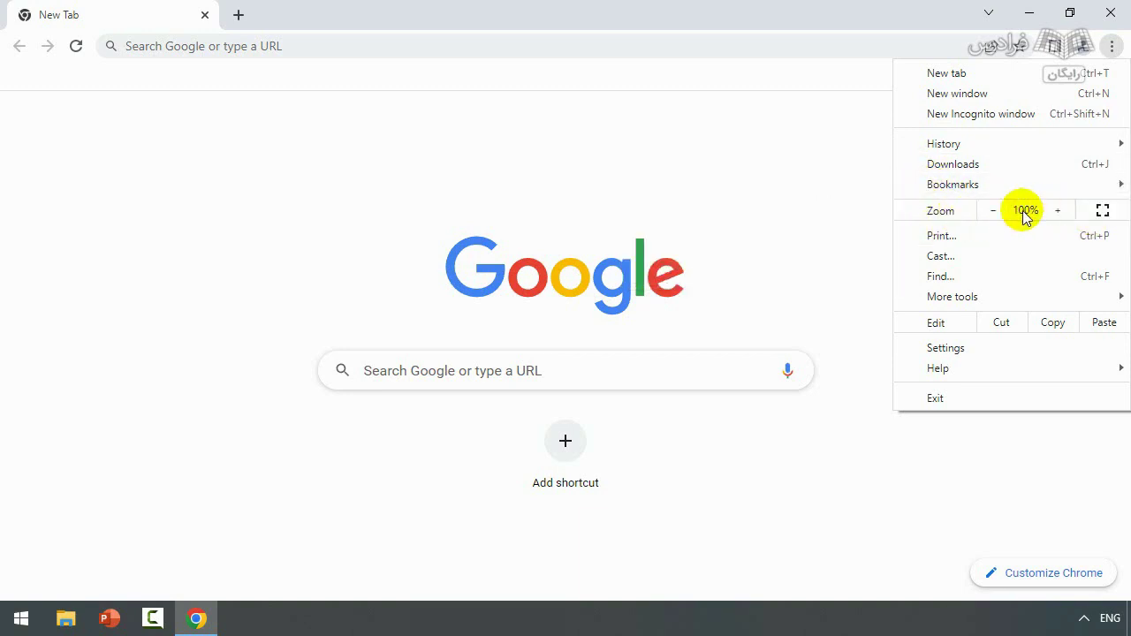
click(994, 212)
click(995, 212)
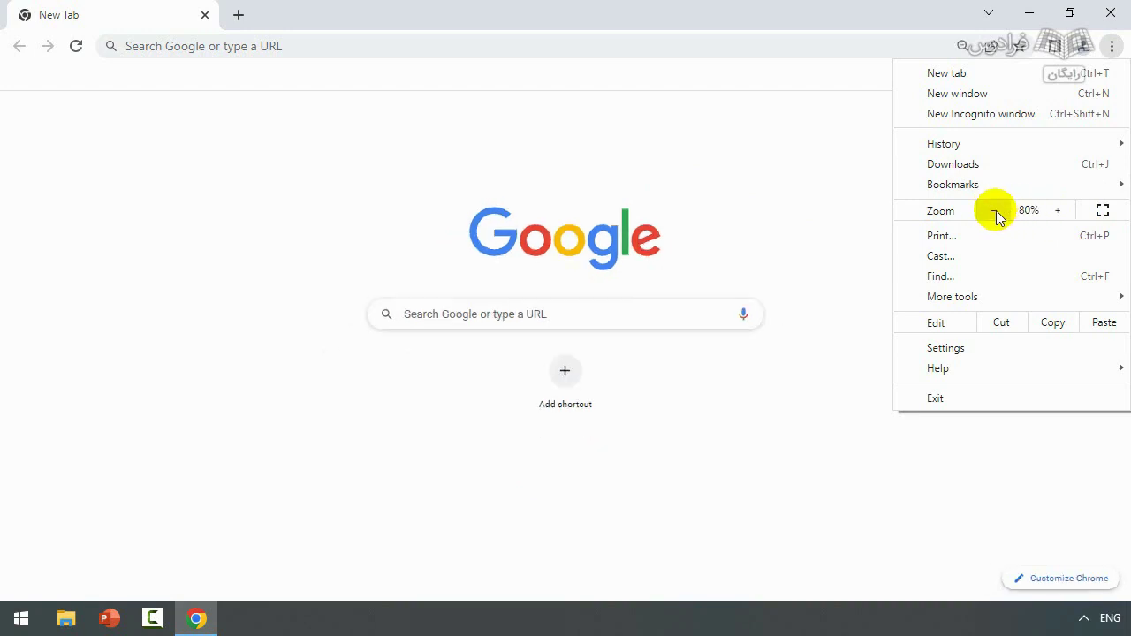
click(994, 212)
click(1057, 212)
click(1056, 213)
click(1056, 213)
click(1057, 212)
click(1057, 213)
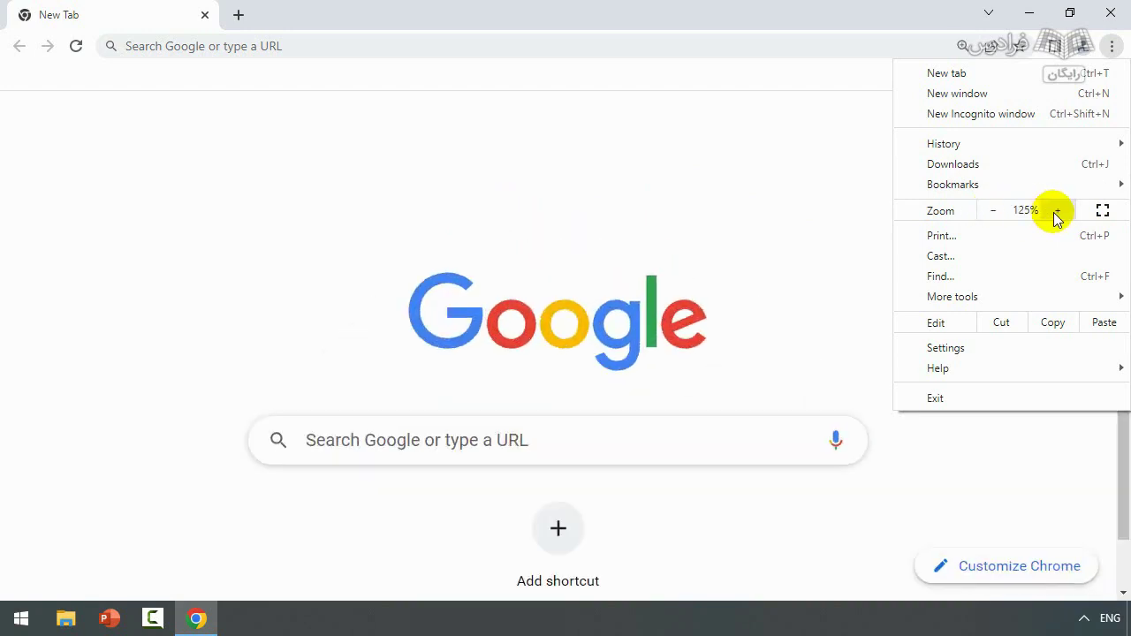
click(1057, 212)
click(1057, 212)
- Toggle full screen on and off with F11, then reset the page zoom to 100%
click(1101, 212)
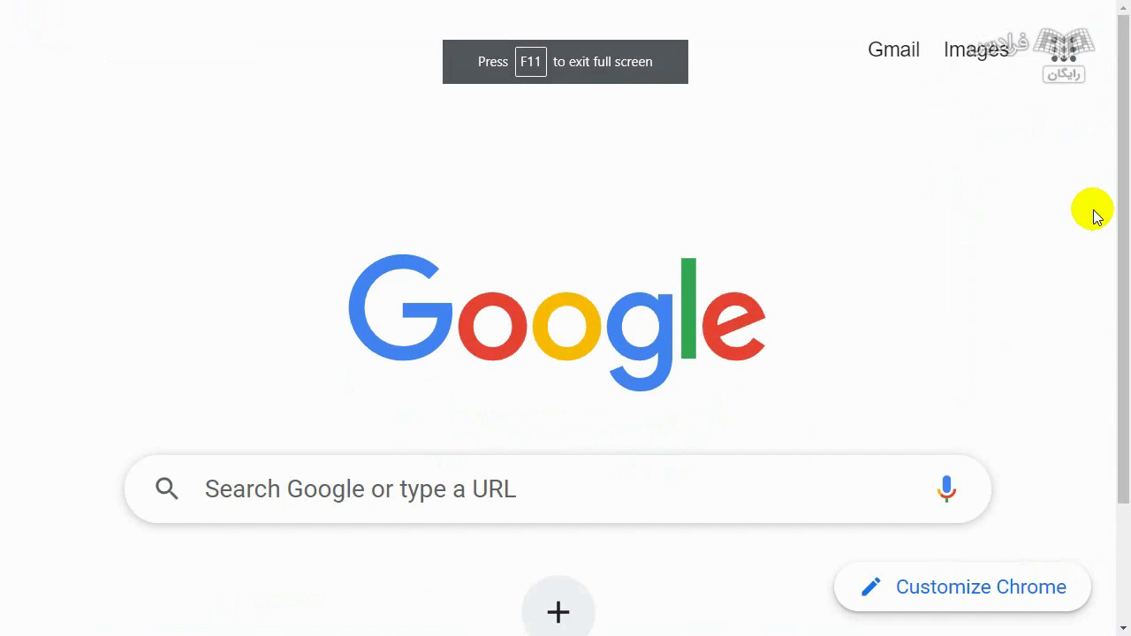
key(F11)
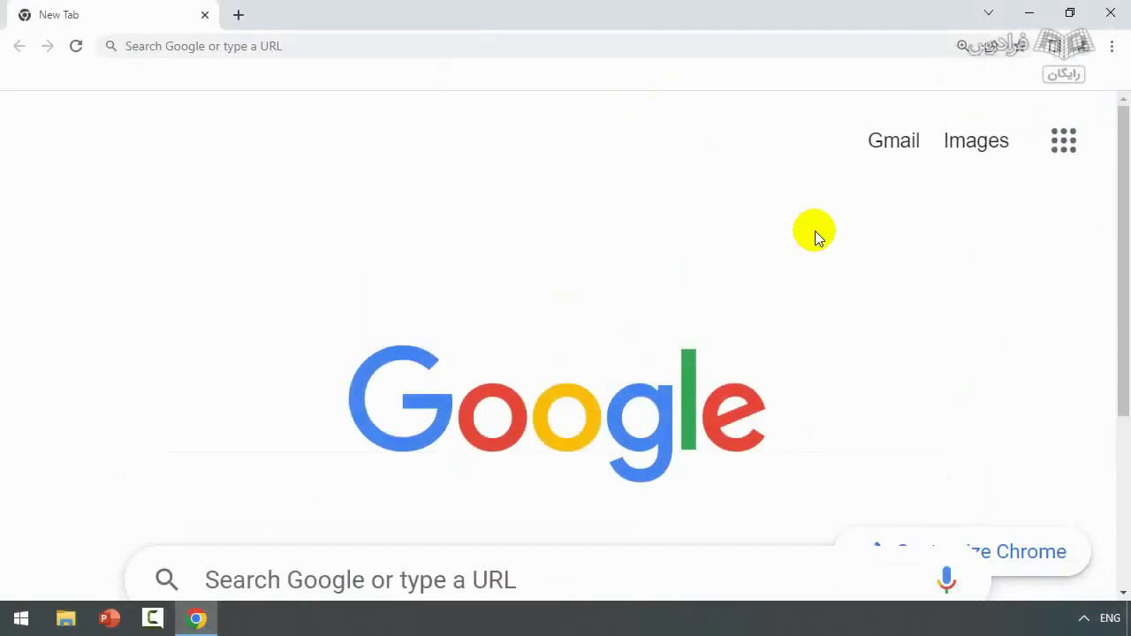
key(F11)
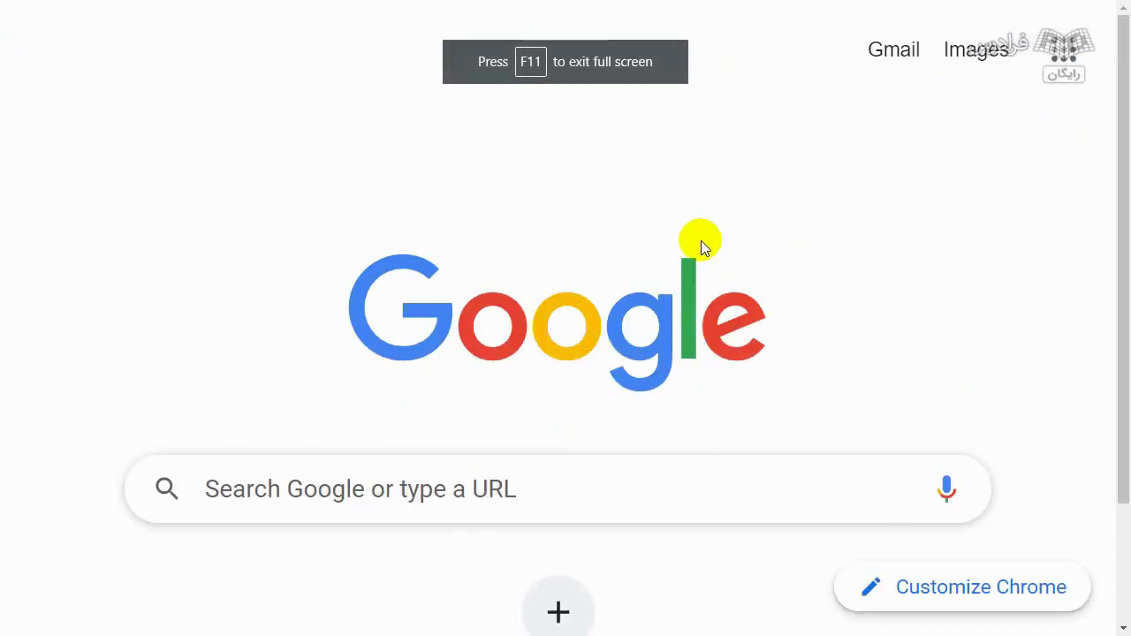
key(F11)
click(1111, 47)
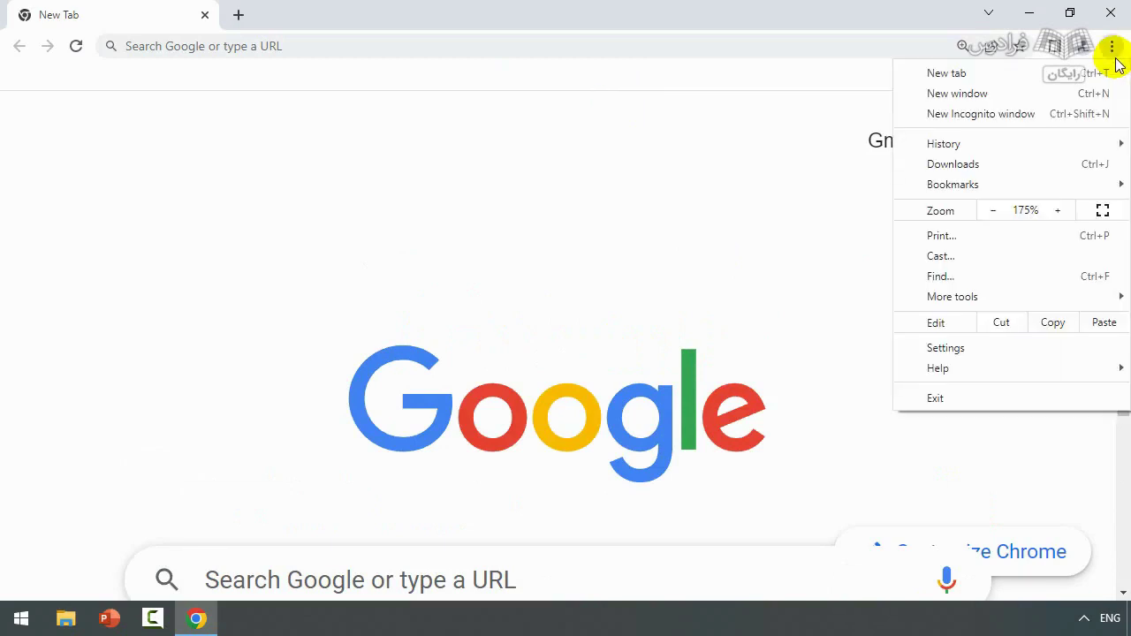
click(995, 212)
click(995, 212)
click(995, 212)
click(995, 212)
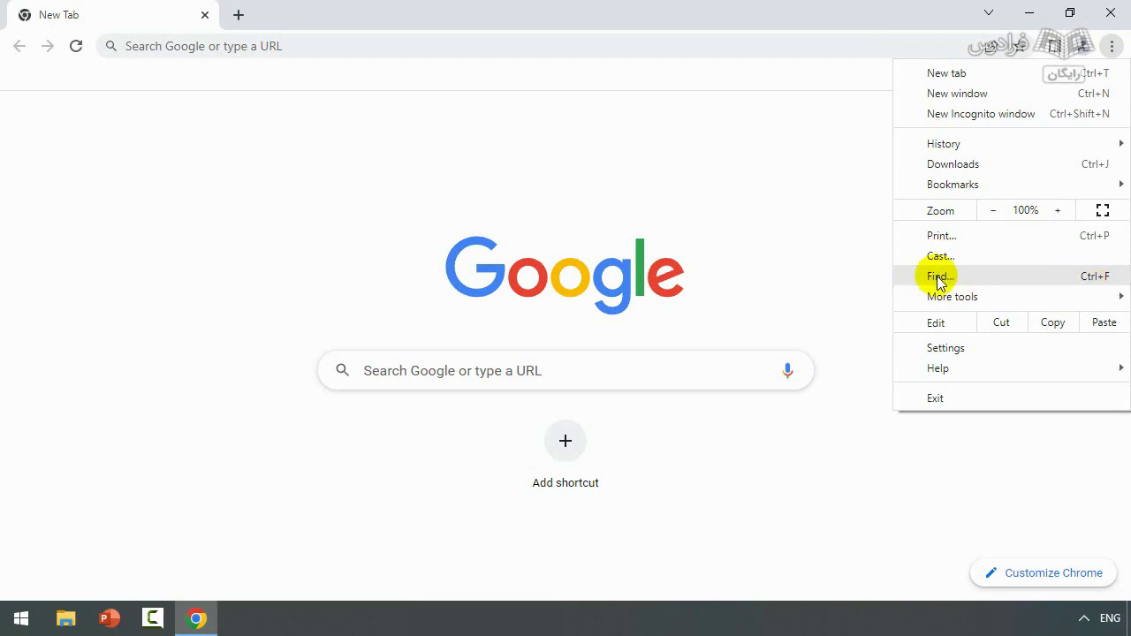
- Open Chrome Settings at chrome://settings, showing the You and Google section
mouse_move(943, 297)
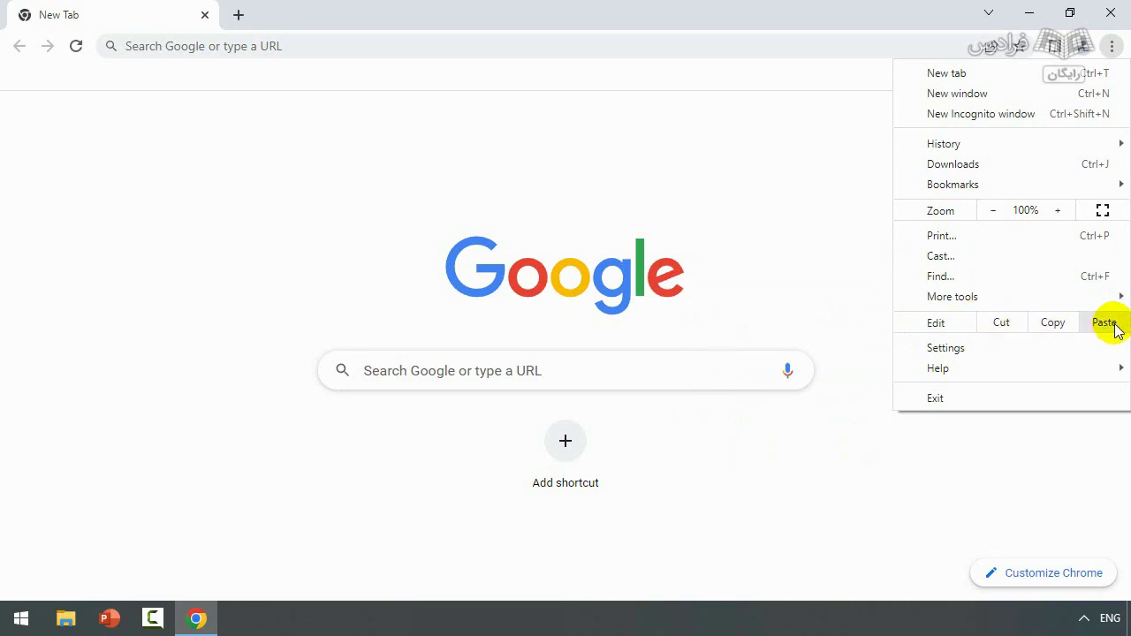
click(945, 350)
scroll(65, 386, down, 2)
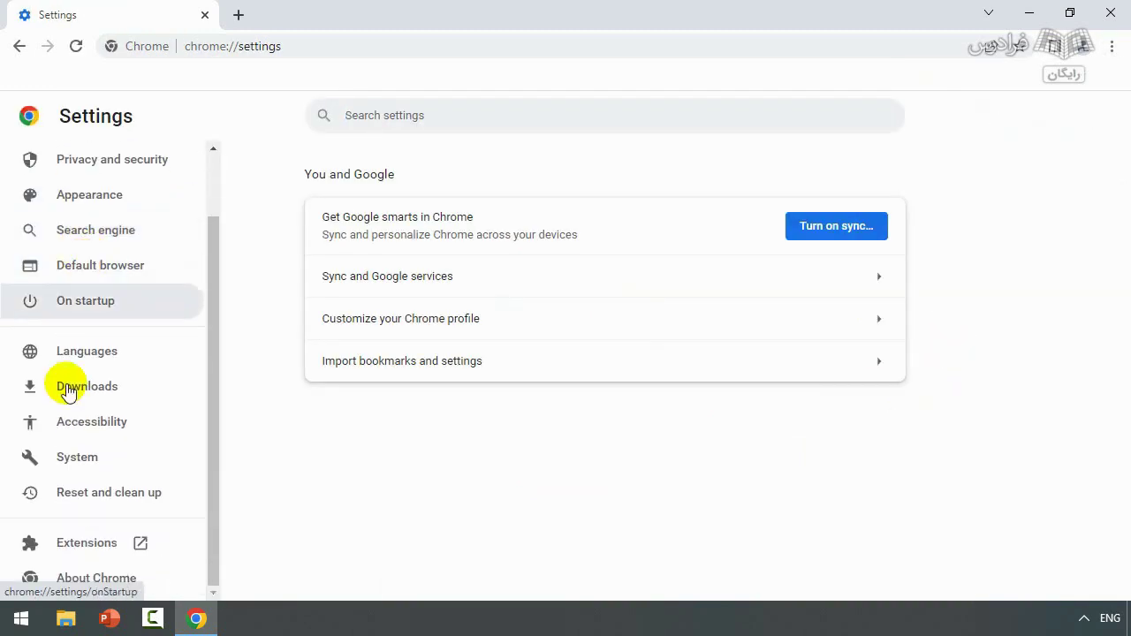
scroll(89, 265, up, 2)
scroll(88, 194, down, 2)
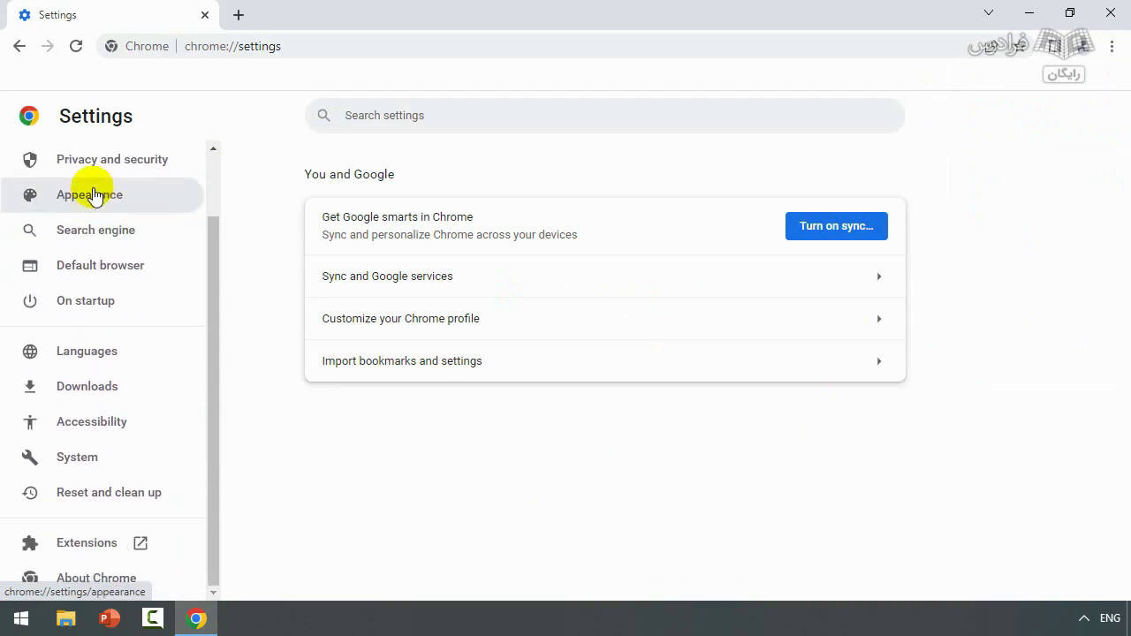
- Check the Chrome version under Help > About Google Chrome, then go back to the New Tab page
click(21, 49)
click(1111, 46)
mouse_move(981, 369)
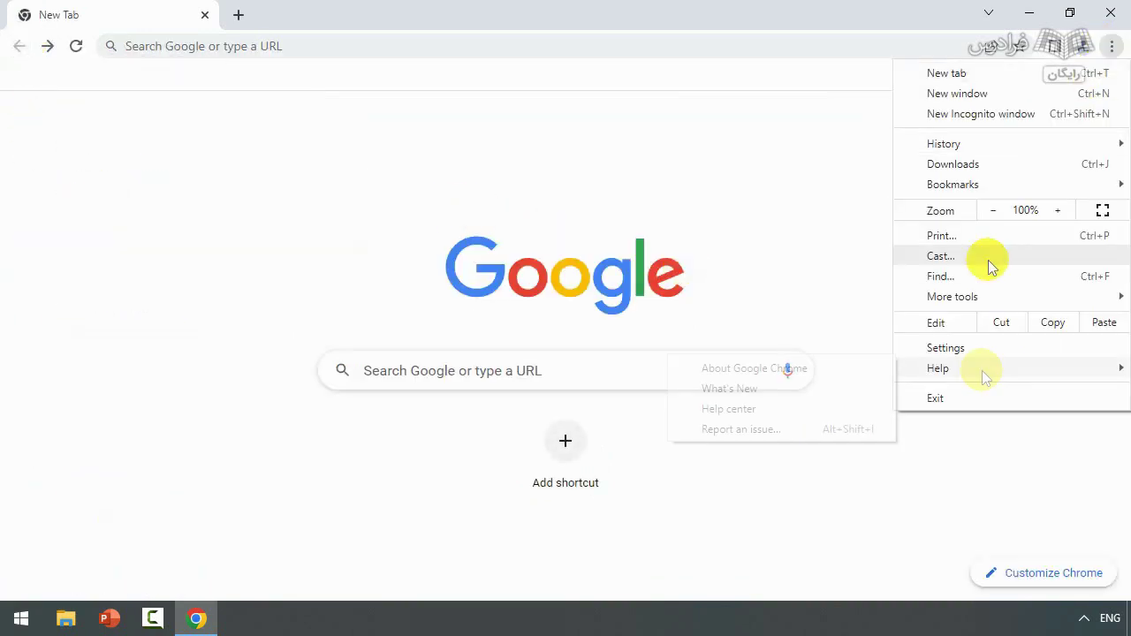
click(742, 374)
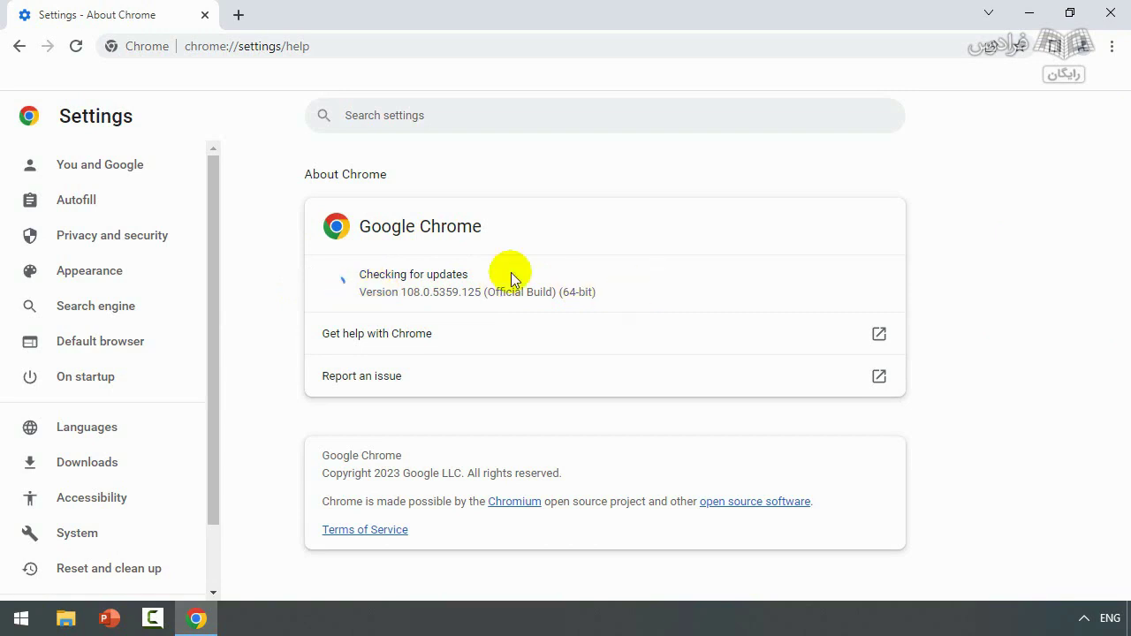
click(8, 46)
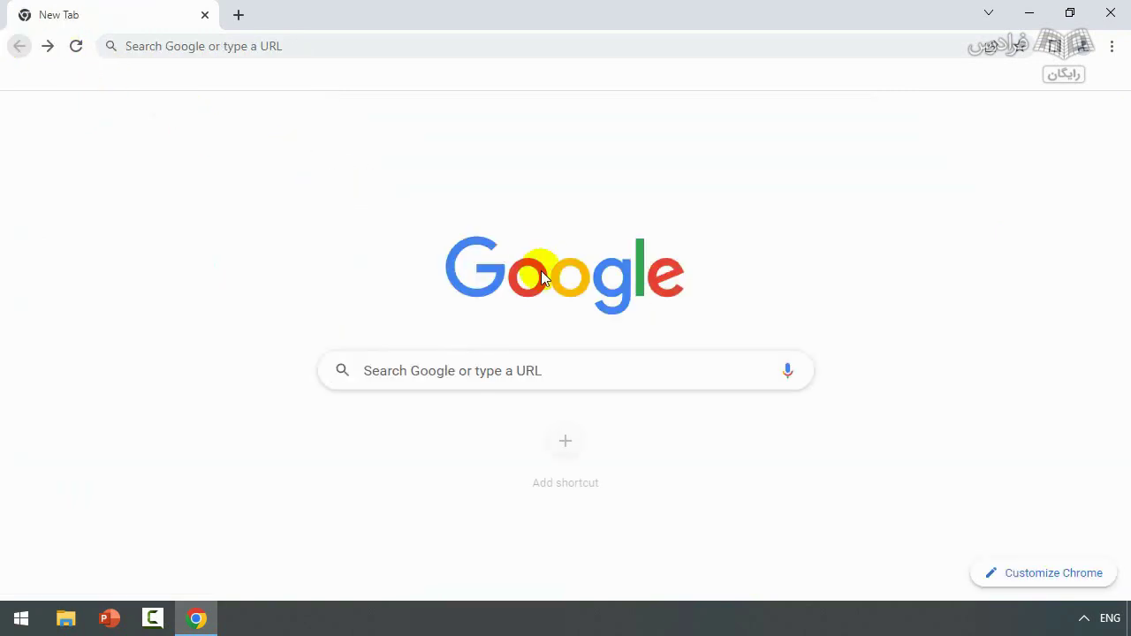
- Exit Google Chrome completely from the three-dot menu
click(1112, 46)
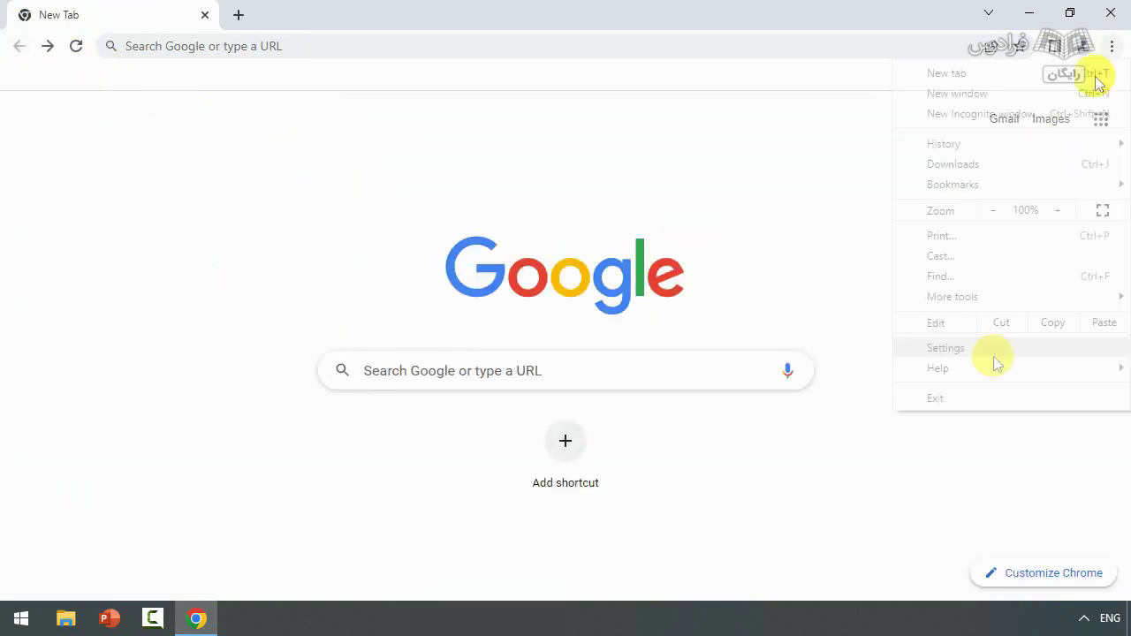
click(952, 399)
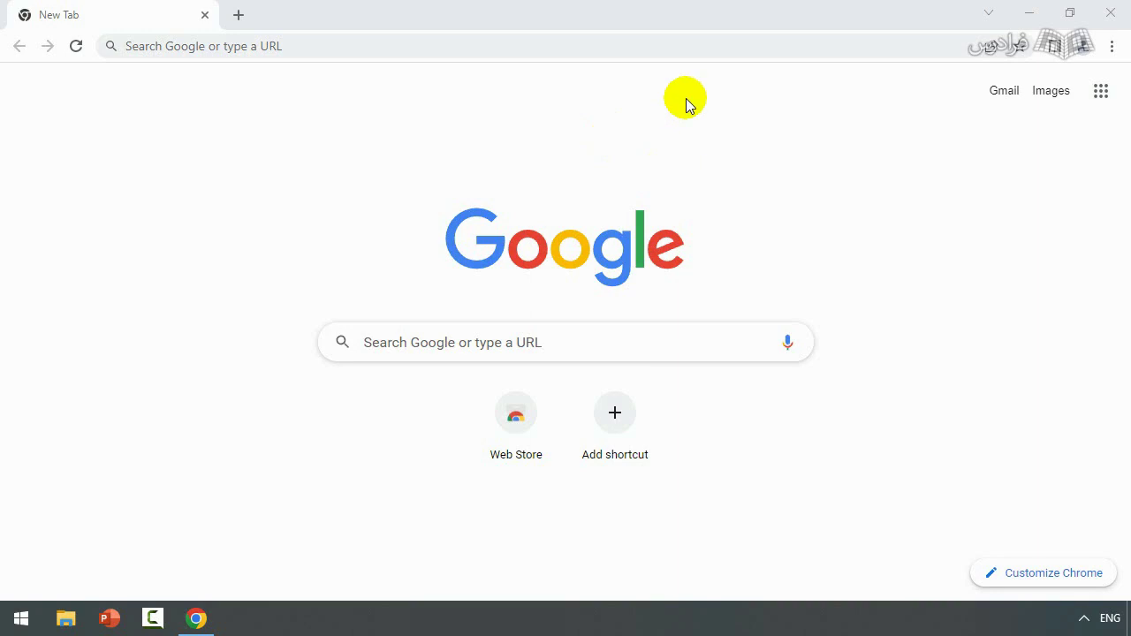
- Start Turn on sync from Settings > You and Google
click(1114, 48)
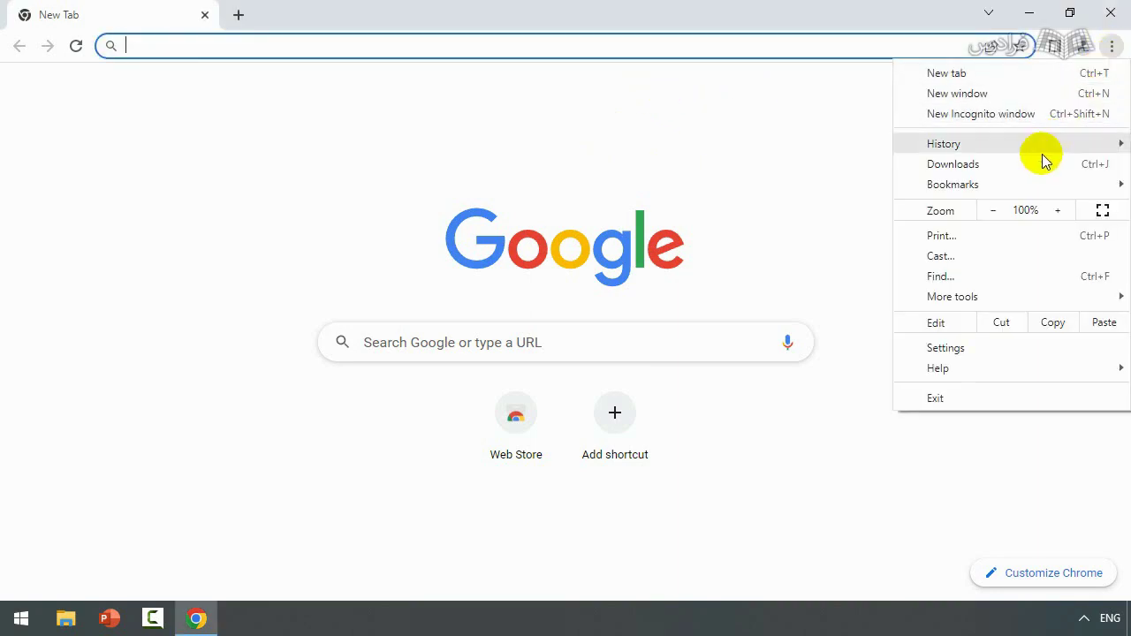
click(972, 344)
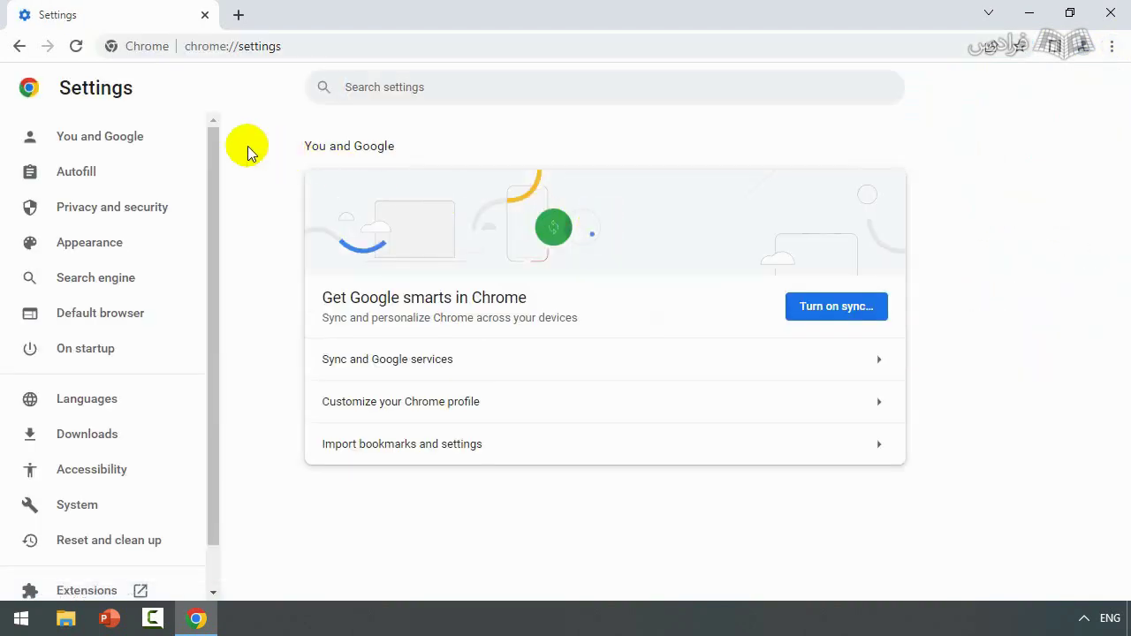
click(121, 149)
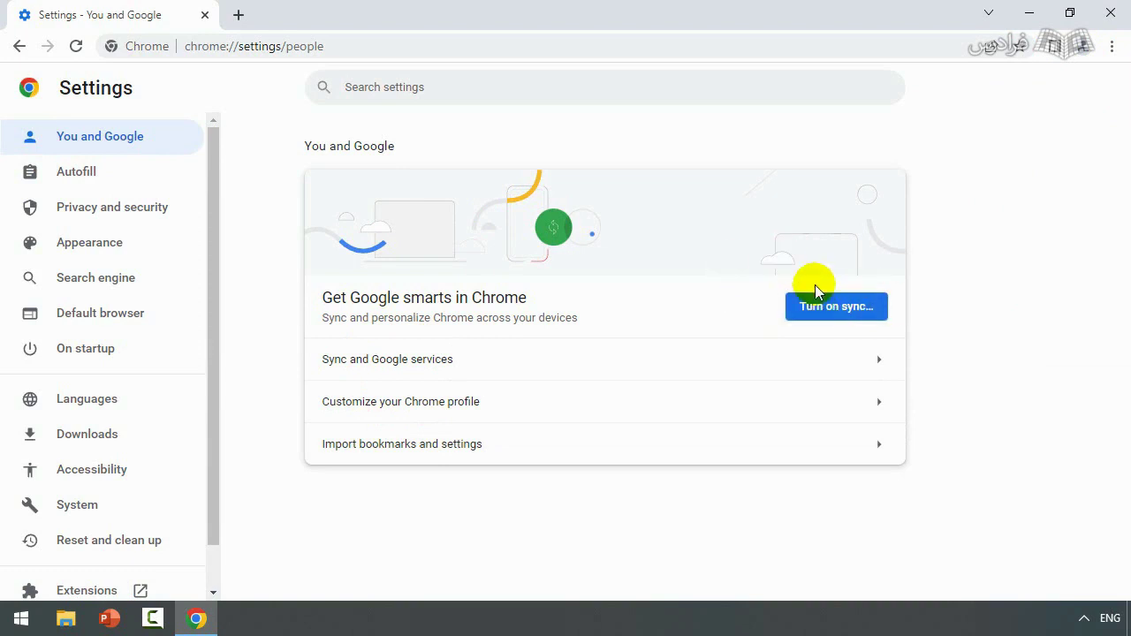
click(789, 316)
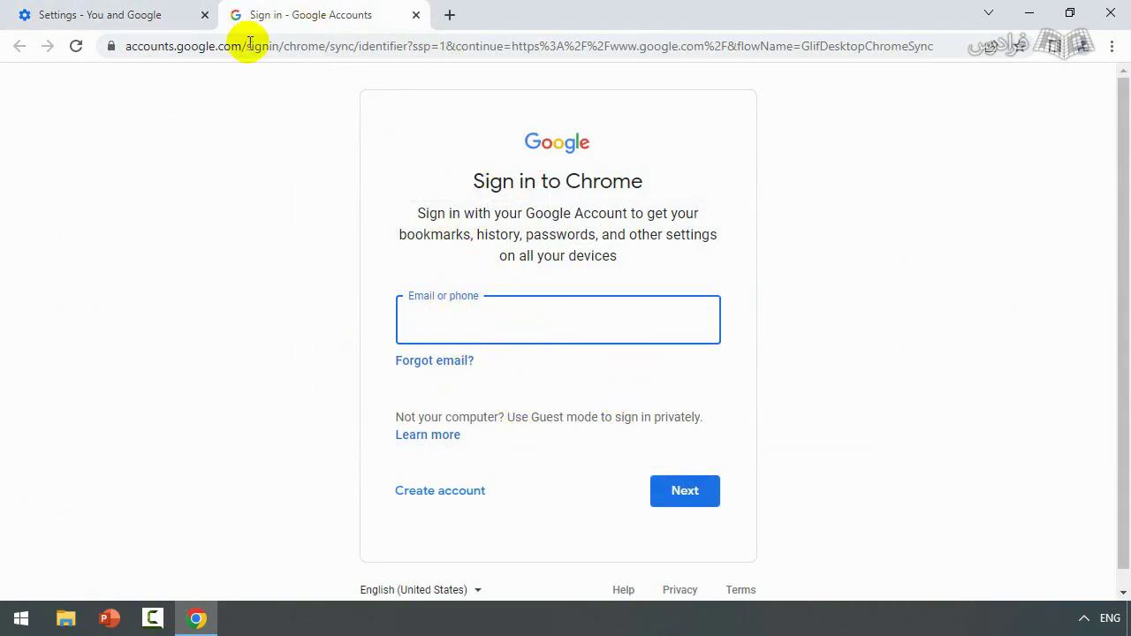
- Close the Google sign-in tab without signing in and open a fresh new tab
click(415, 15)
click(25, 88)
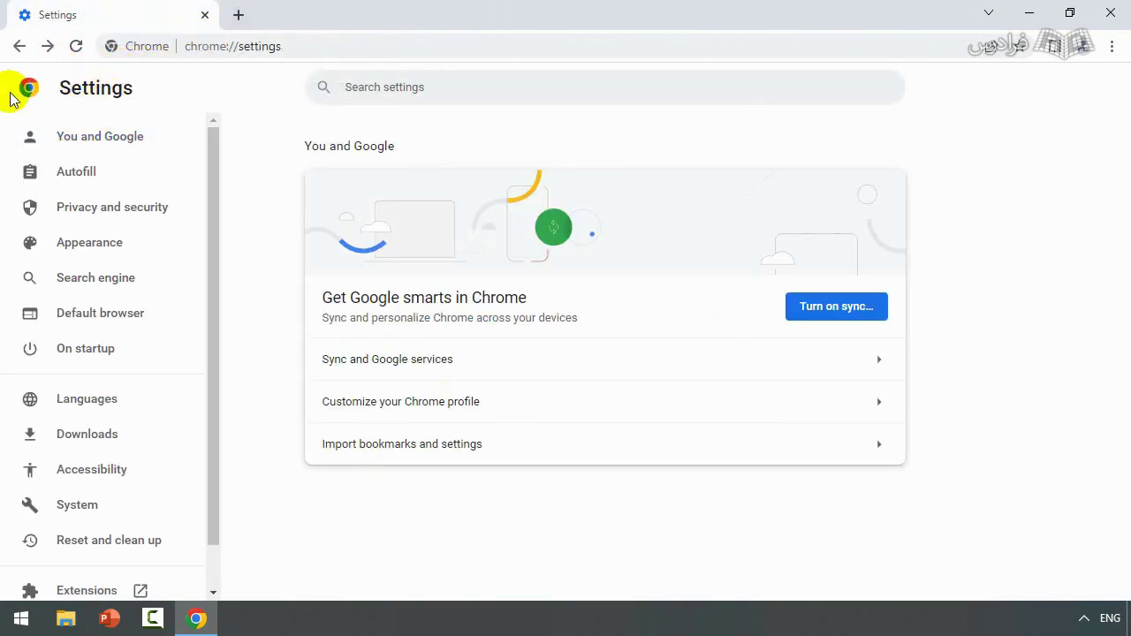
click(236, 16)
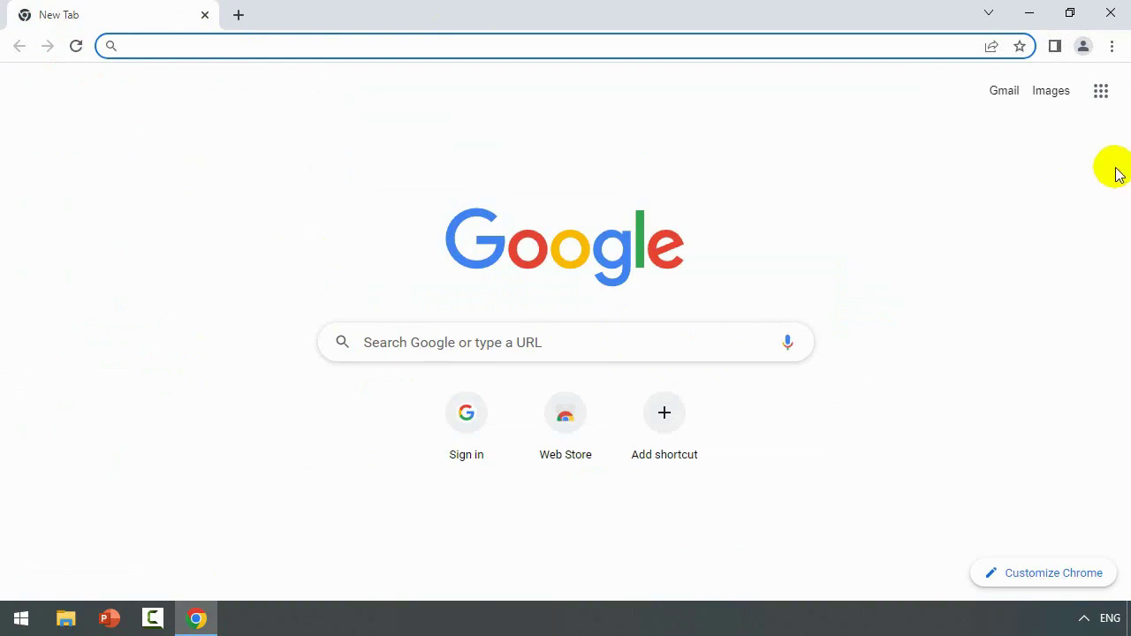
- Show the Person 1 profile menu, which reports it is not signed in
click(1085, 49)
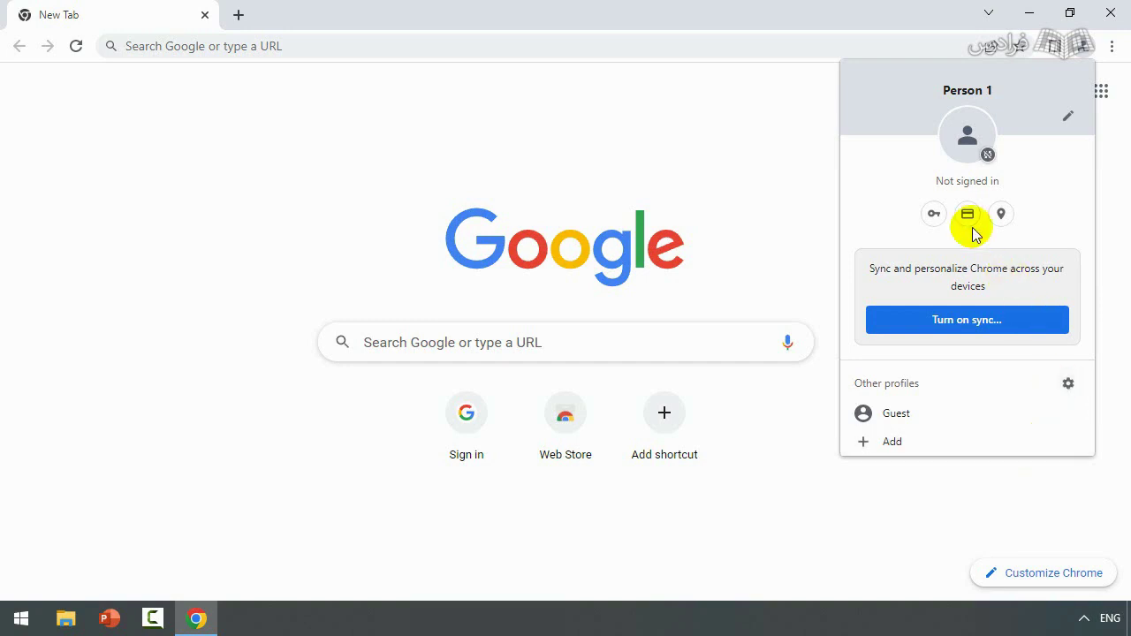
- Rename the profile from 'Person 1' to 'faradars' in Customize profile
click(1068, 117)
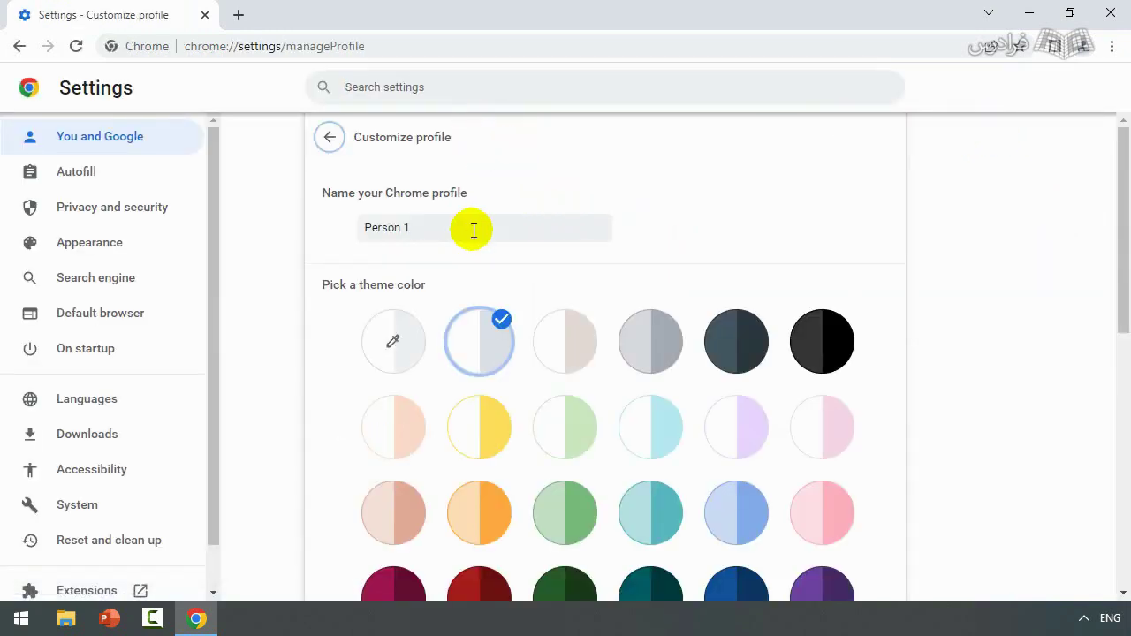
drag(472, 227, 286, 228)
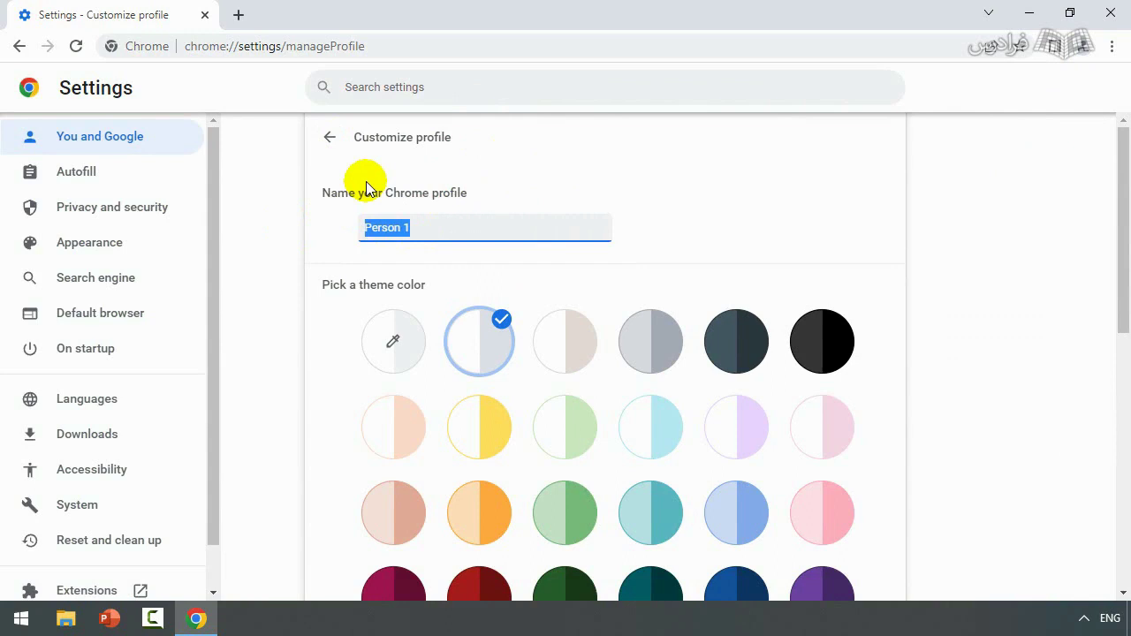
text(faradars)
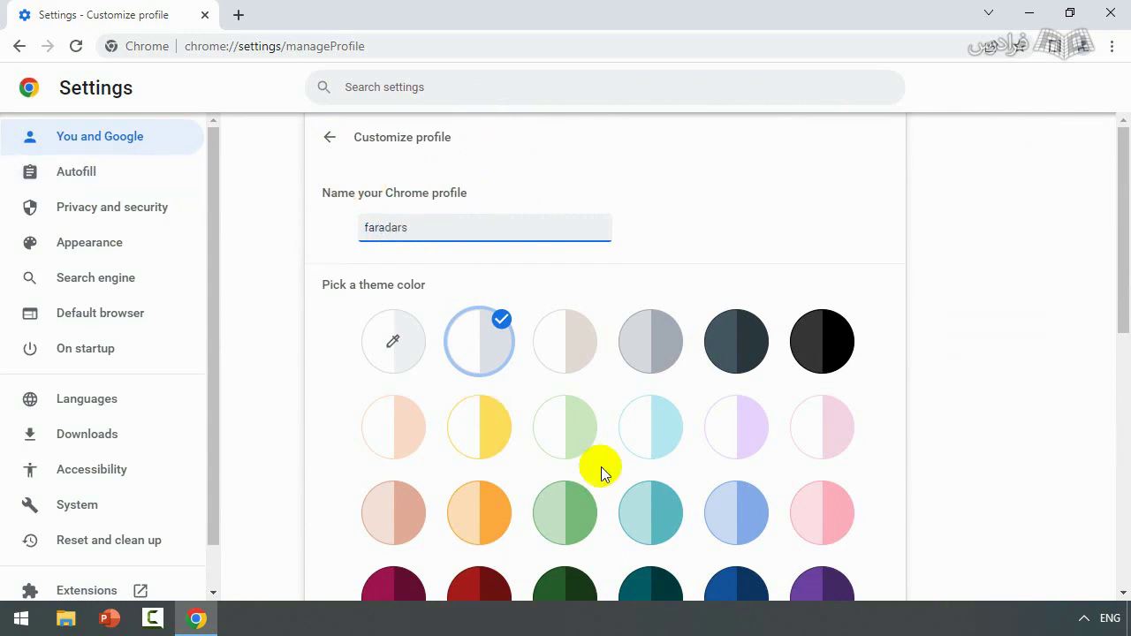
- Set the profile theme colour to Green
scroll(601, 467, down, 1)
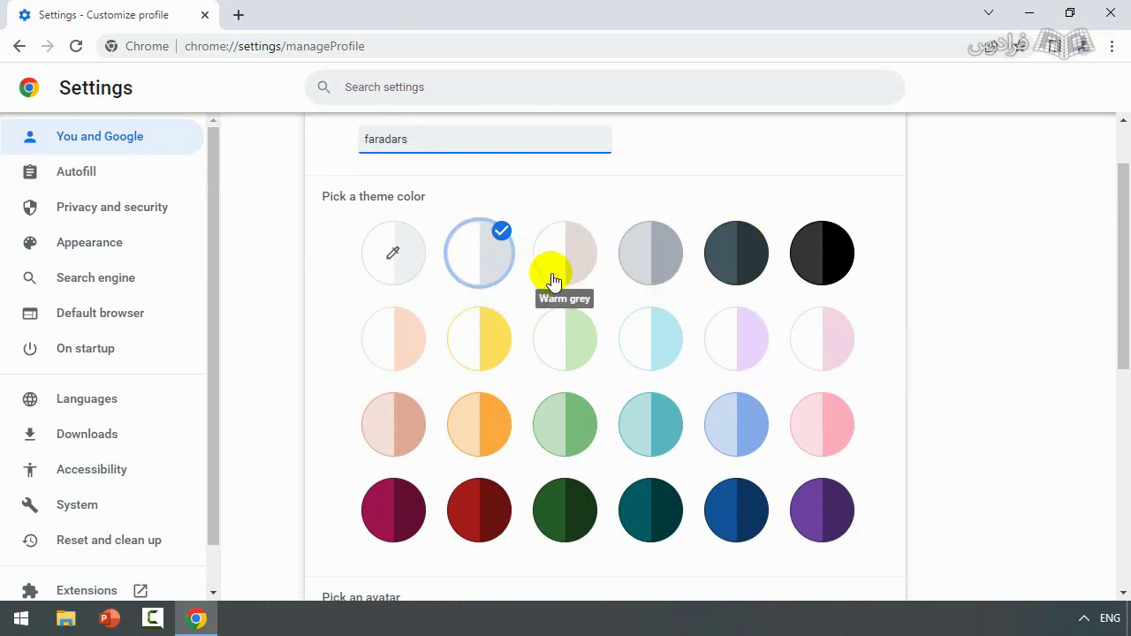
click(576, 329)
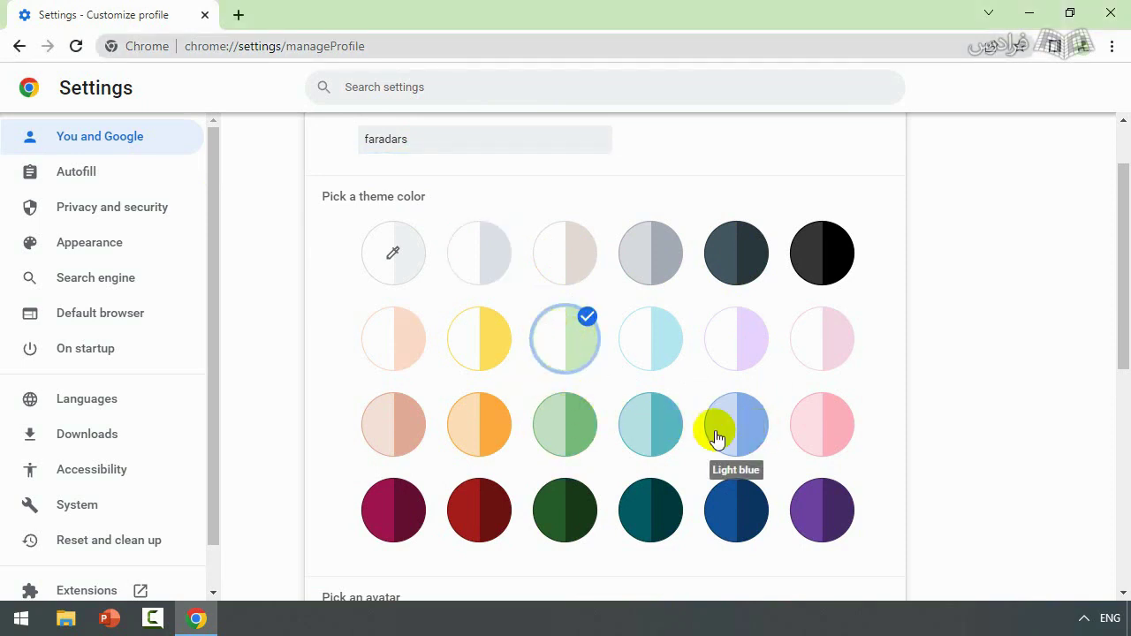
click(570, 426)
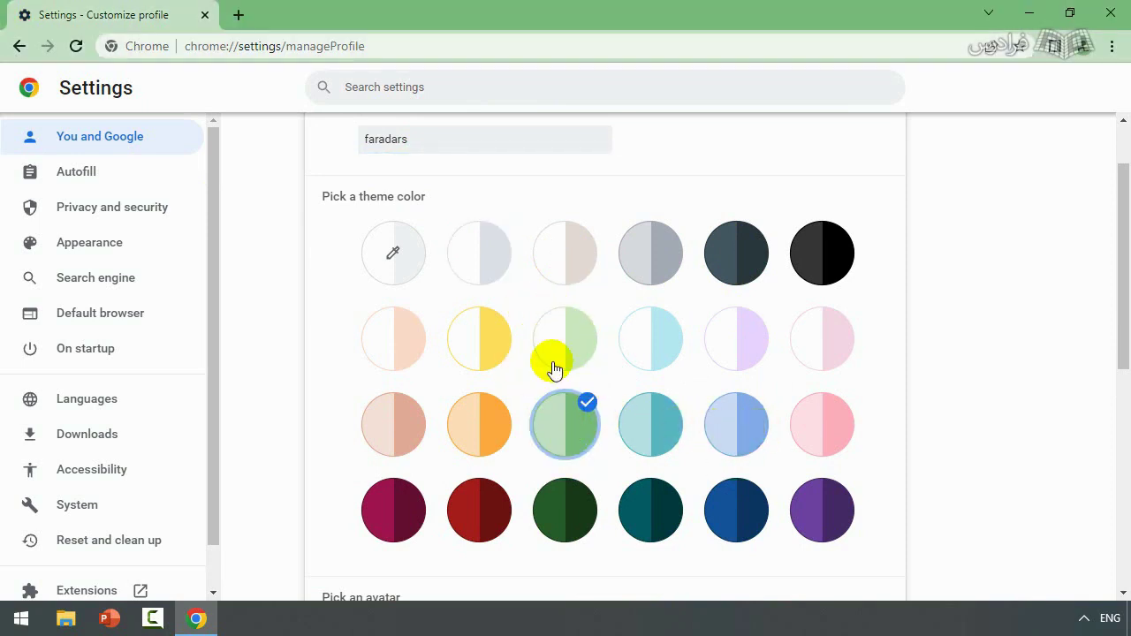
- Choose the basketball avatar, then keep only a new tab, closing the profile settings
scroll(652, 404, down, 4)
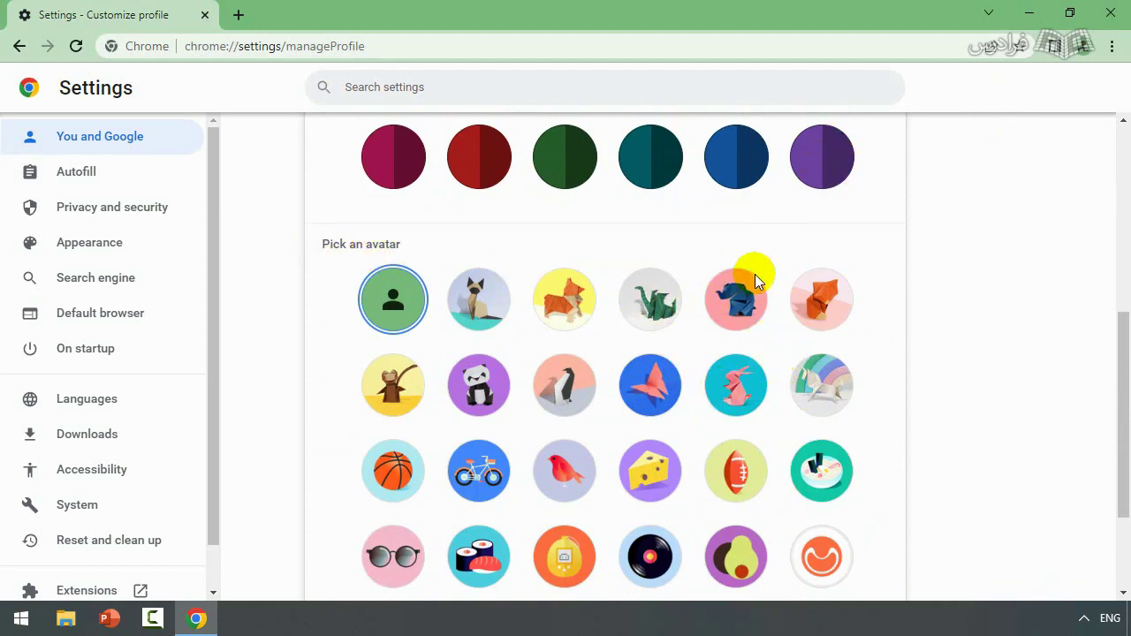
scroll(555, 296, down, 2)
scroll(566, 274, up, 3)
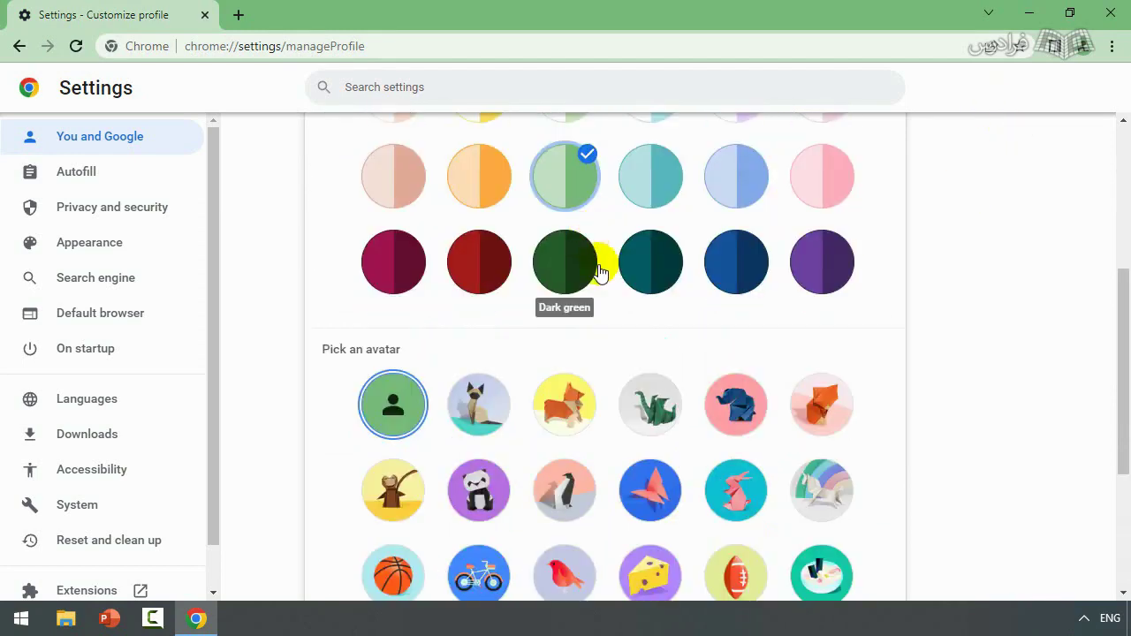
scroll(790, 298, down, 3)
scroll(636, 371, up, 1)
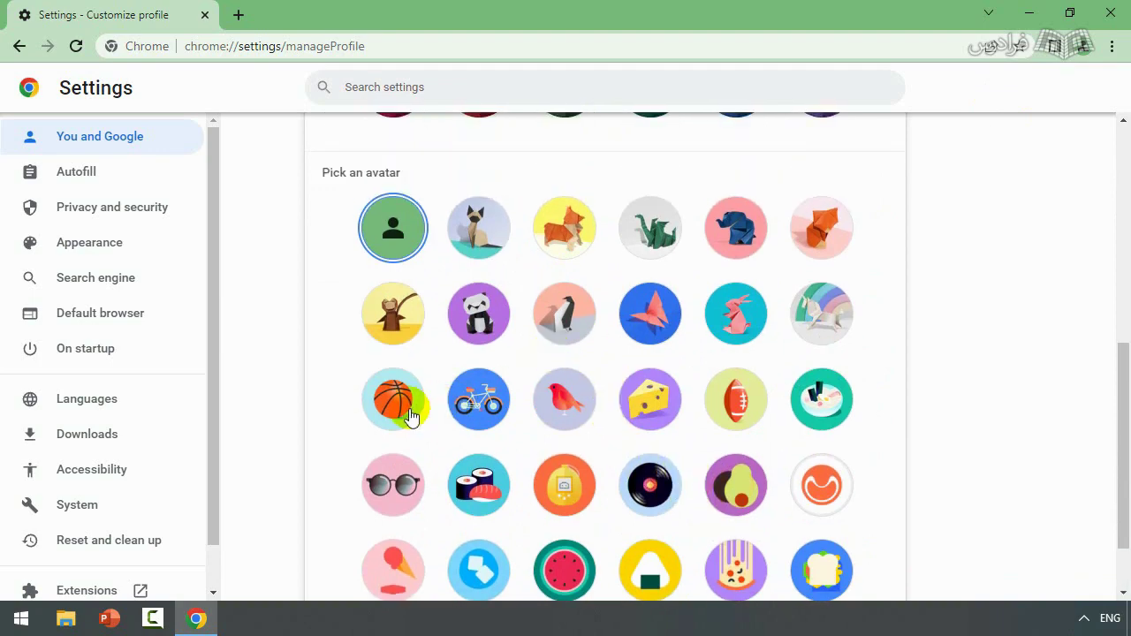
click(407, 412)
scroll(644, 391, down, 1)
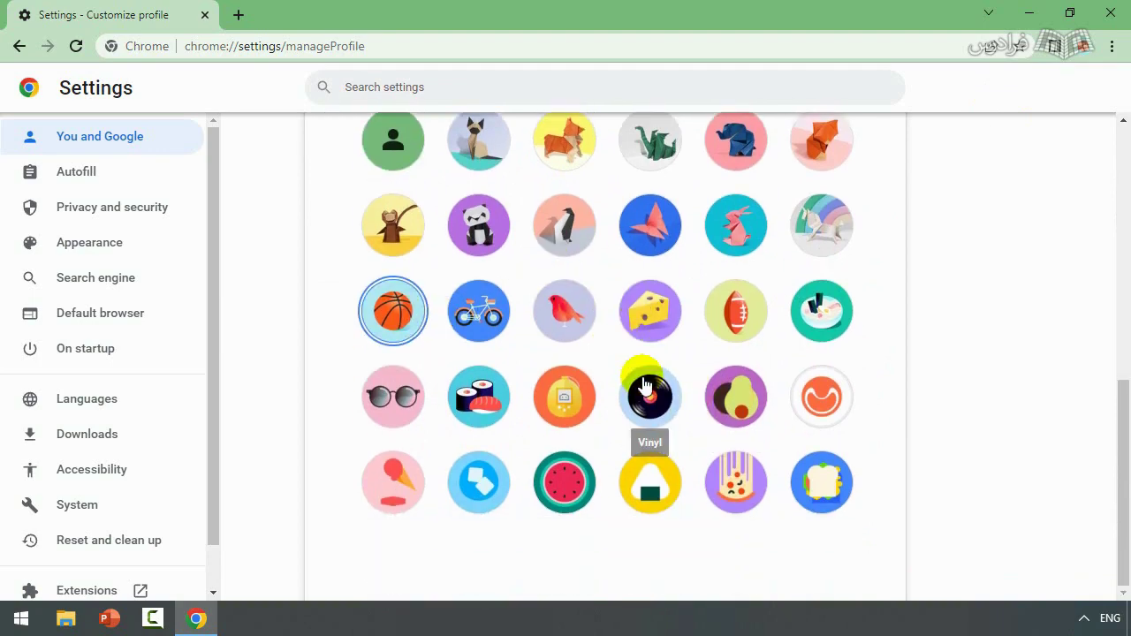
click(238, 16)
click(206, 16)
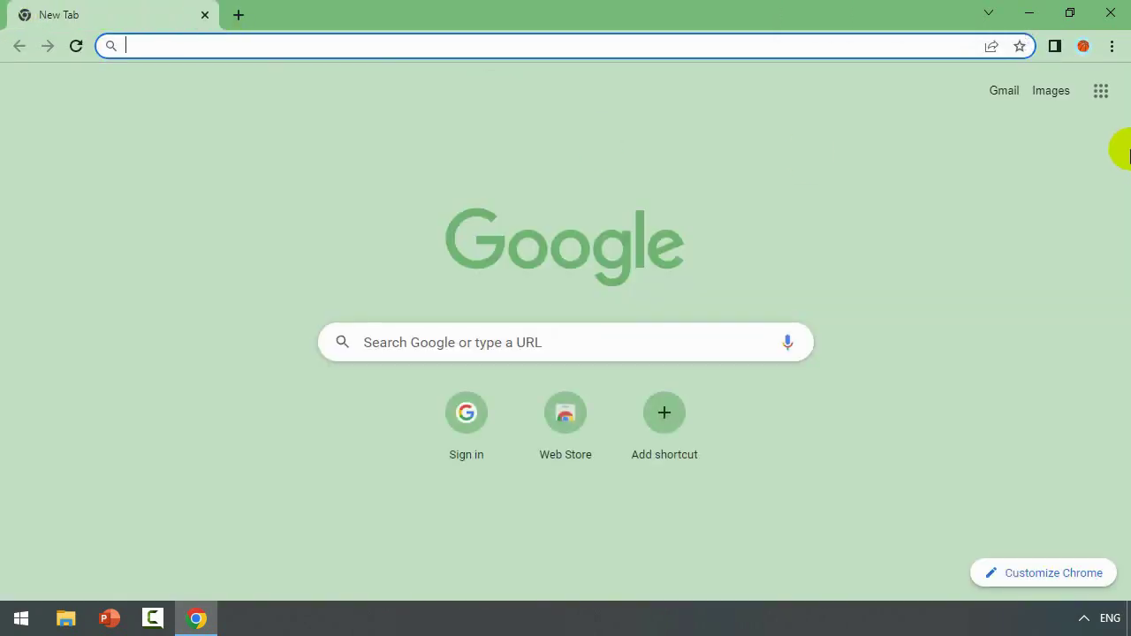
- Show the faradars profile menu, which reports it is not yet signed in
click(1083, 46)
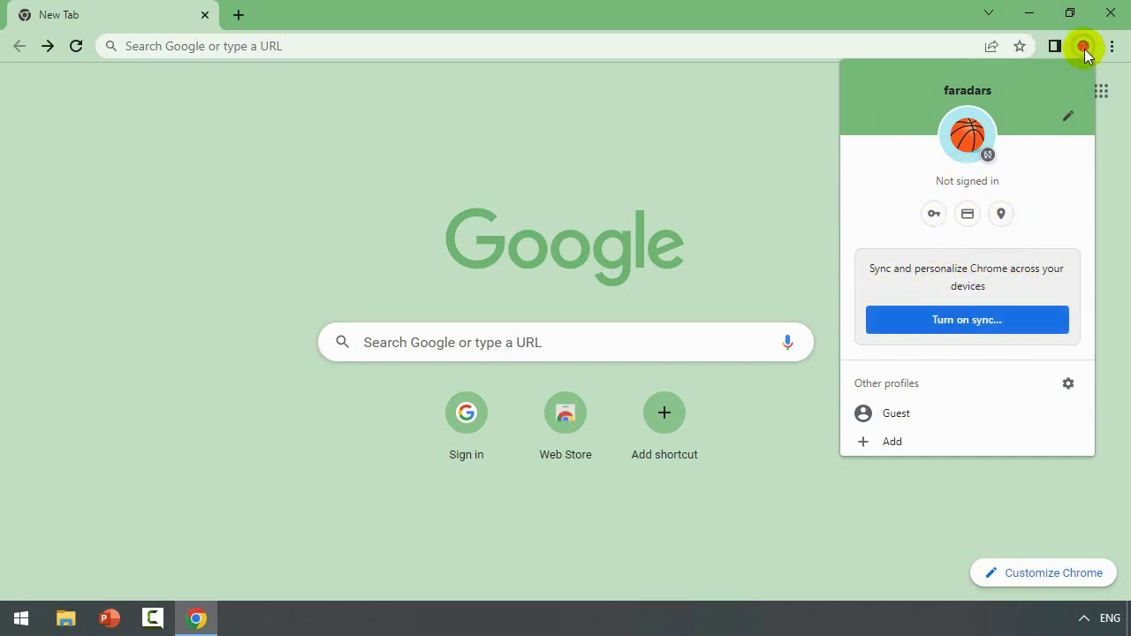
- Start sync for faradars and sign in with the Google account email and password
click(964, 324)
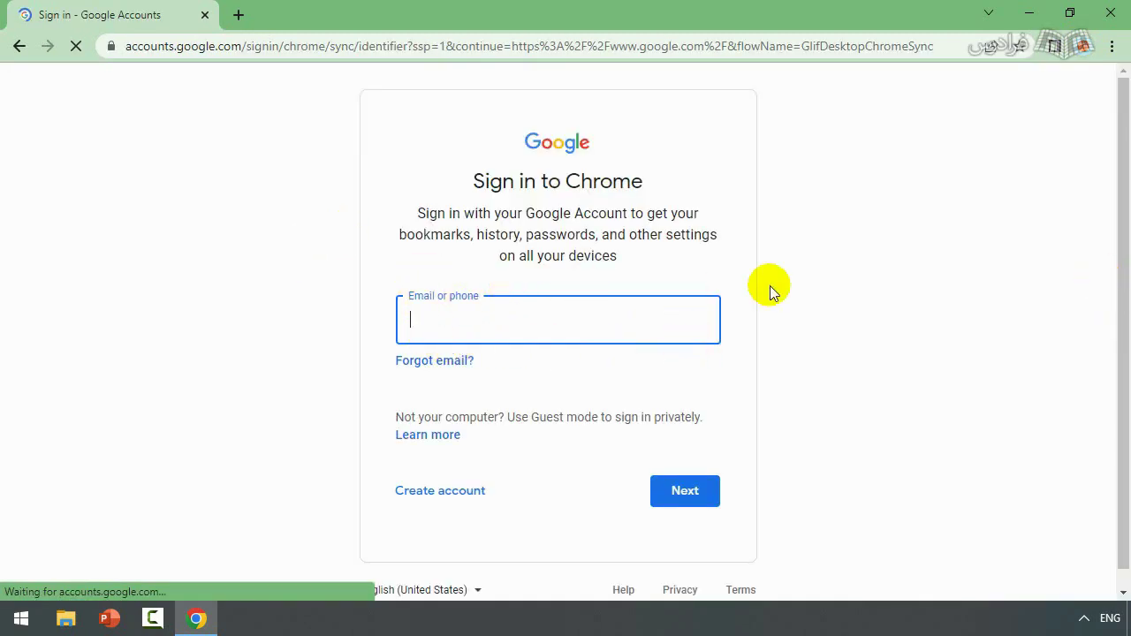
text(faradars122)
click(676, 492)
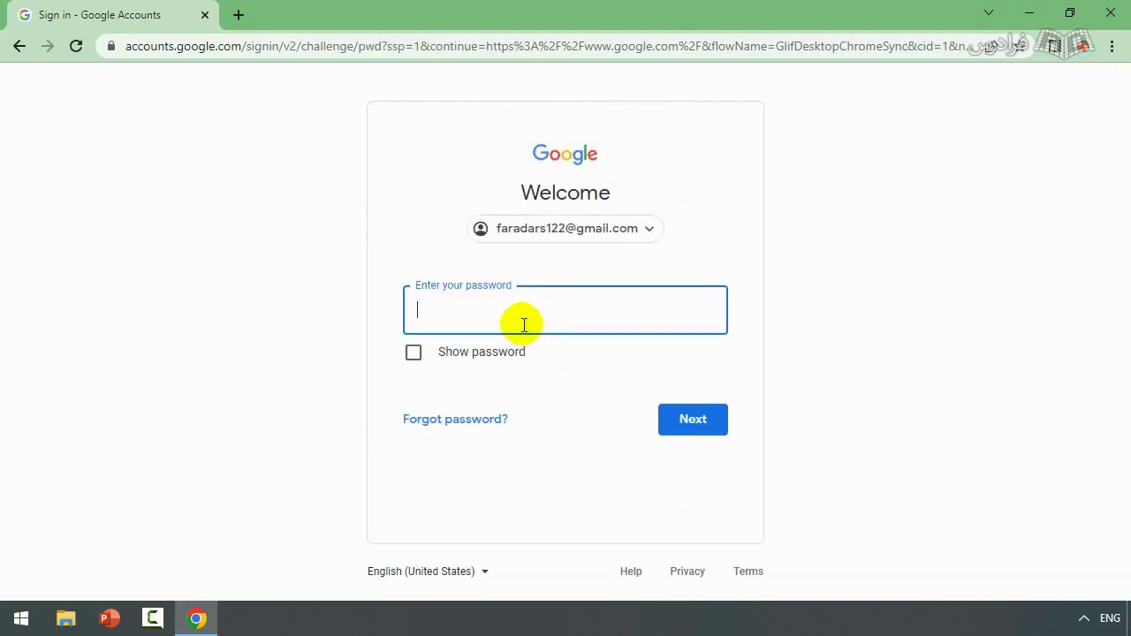
text(••••••••••••)
click(672, 412)
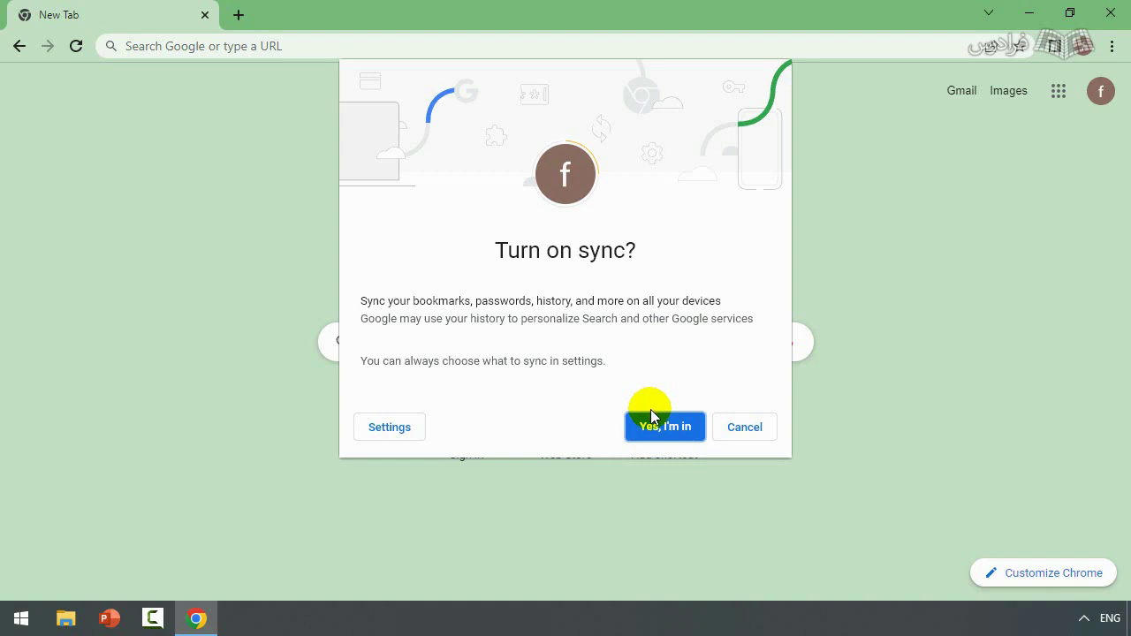
click(658, 435)
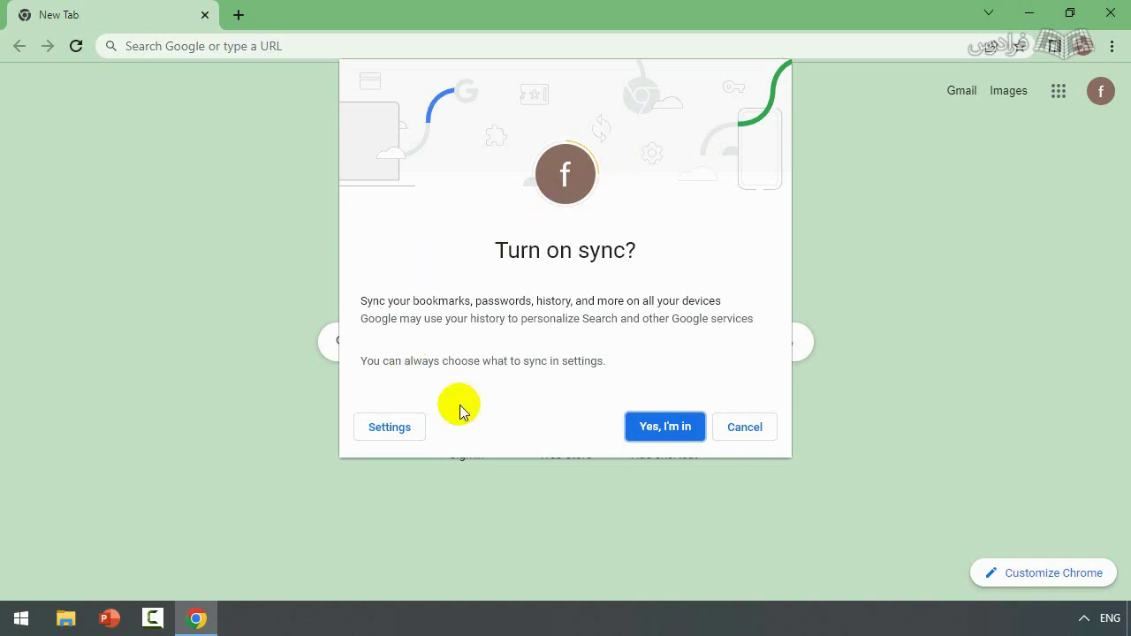
click(395, 429)
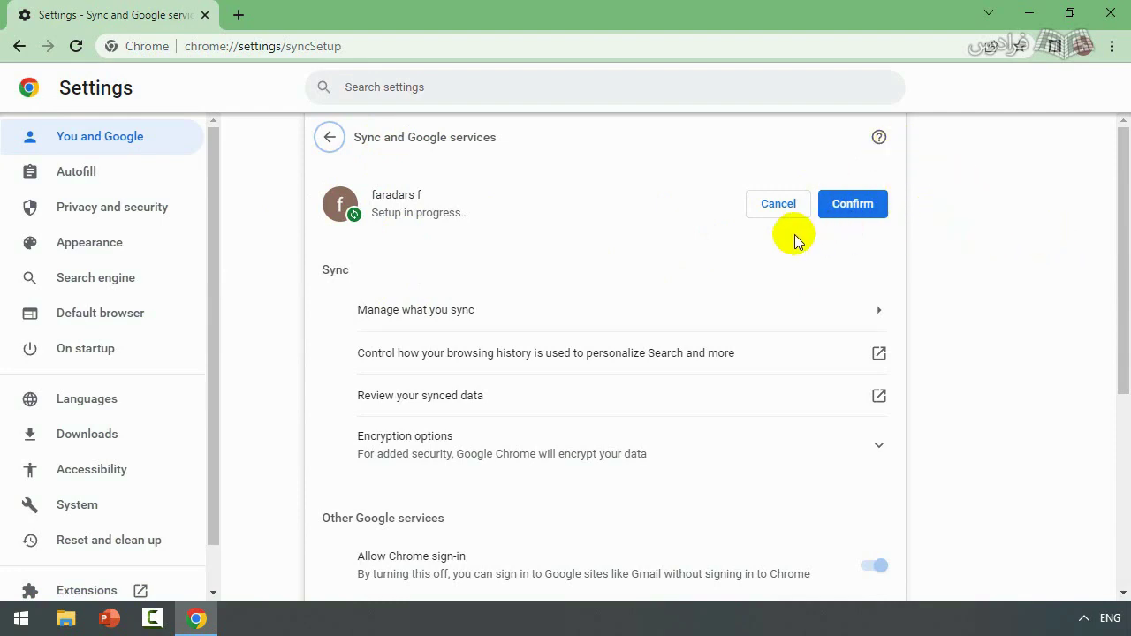
- Open the Manage what you sync page from the sync settings
click(440, 306)
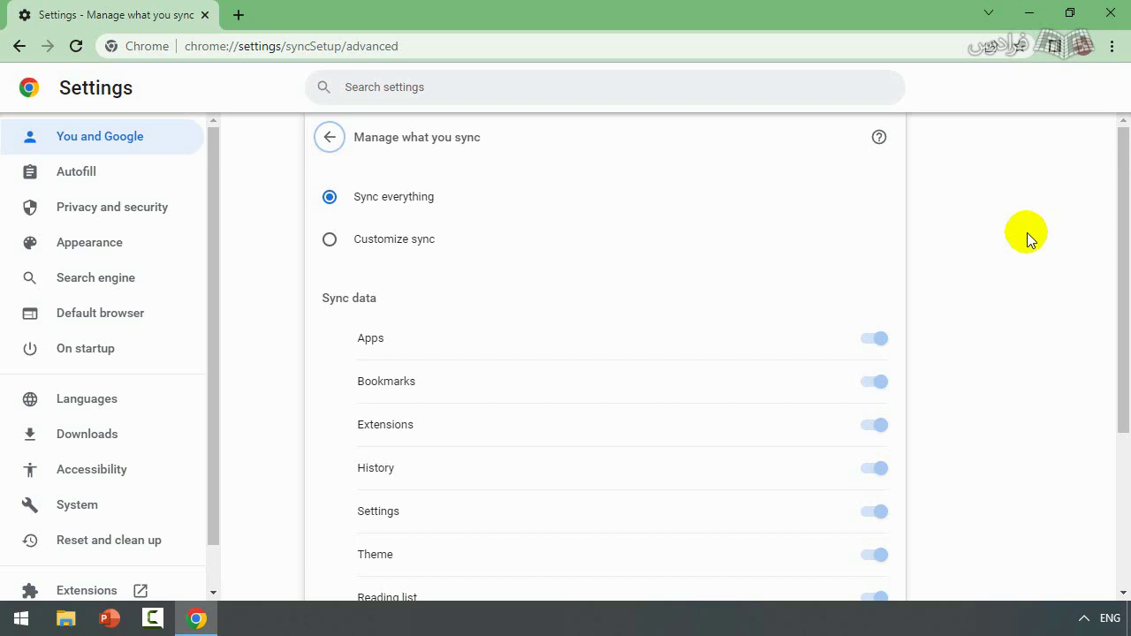
- Switch to customising sync and turn off passwords, addresses and more, and extensions
click(376, 250)
scroll(831, 265, down, 1)
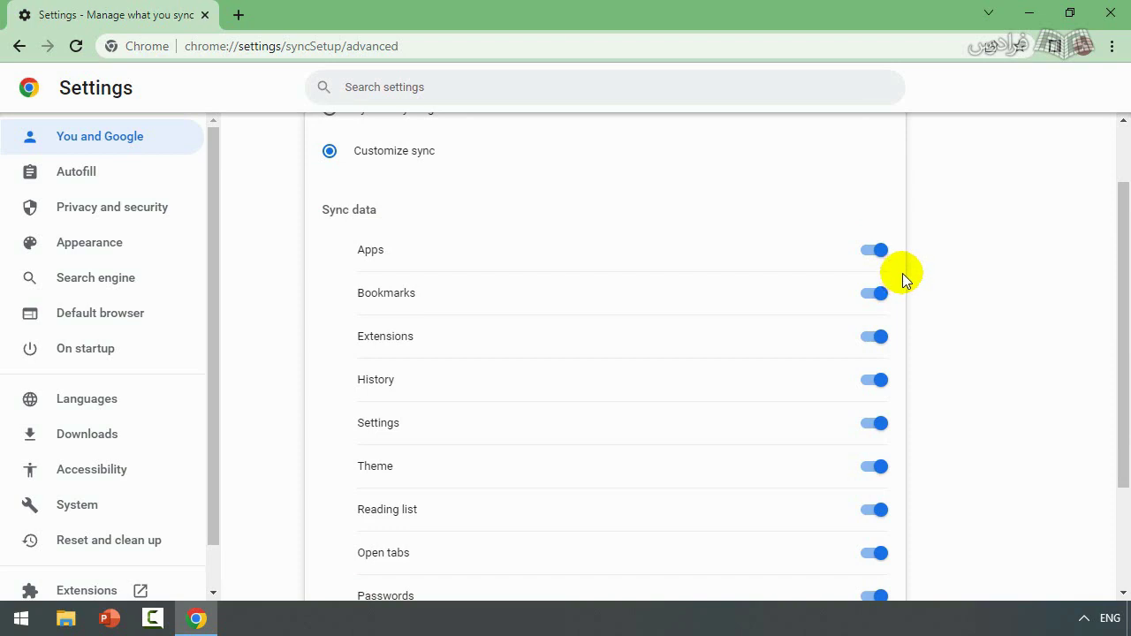
scroll(411, 260, down, 2)
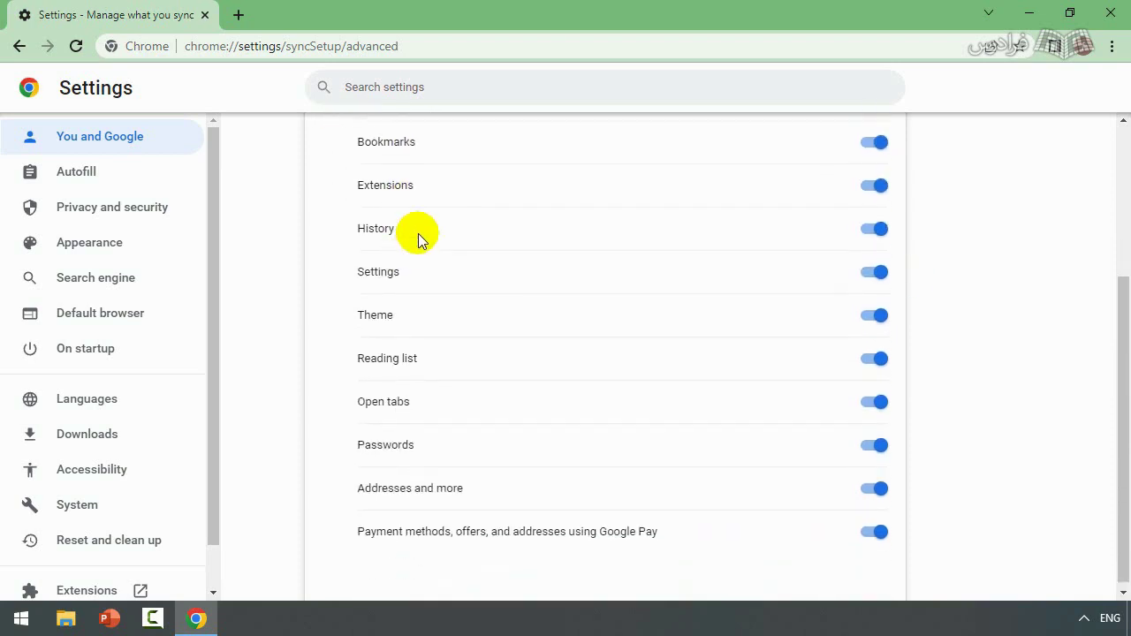
scroll(416, 232, up, 2)
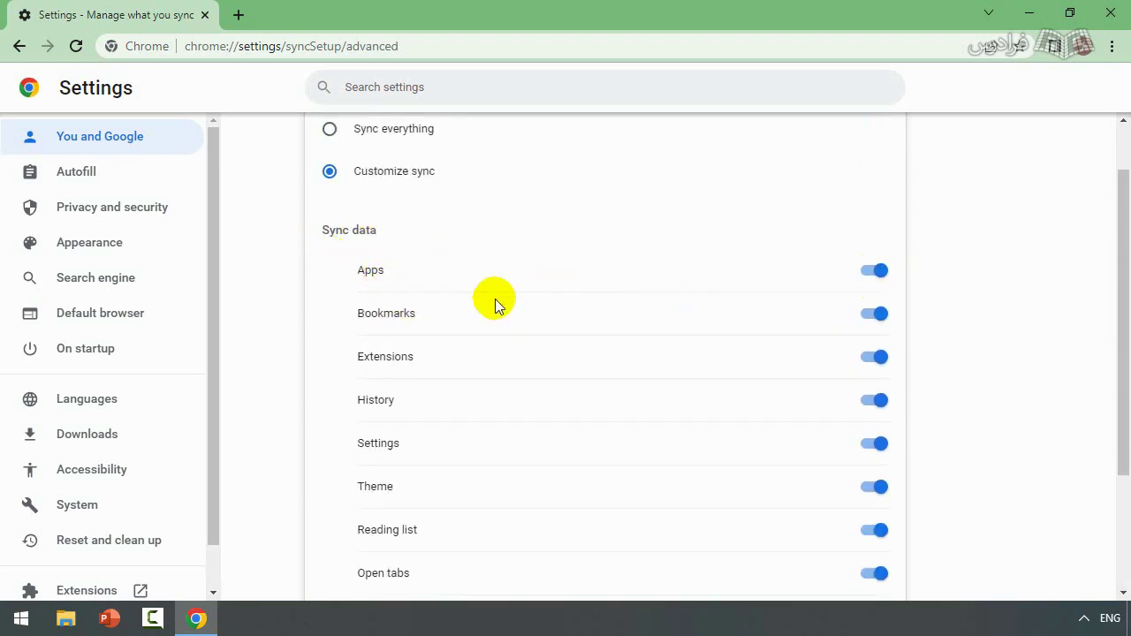
scroll(478, 305, down, 1)
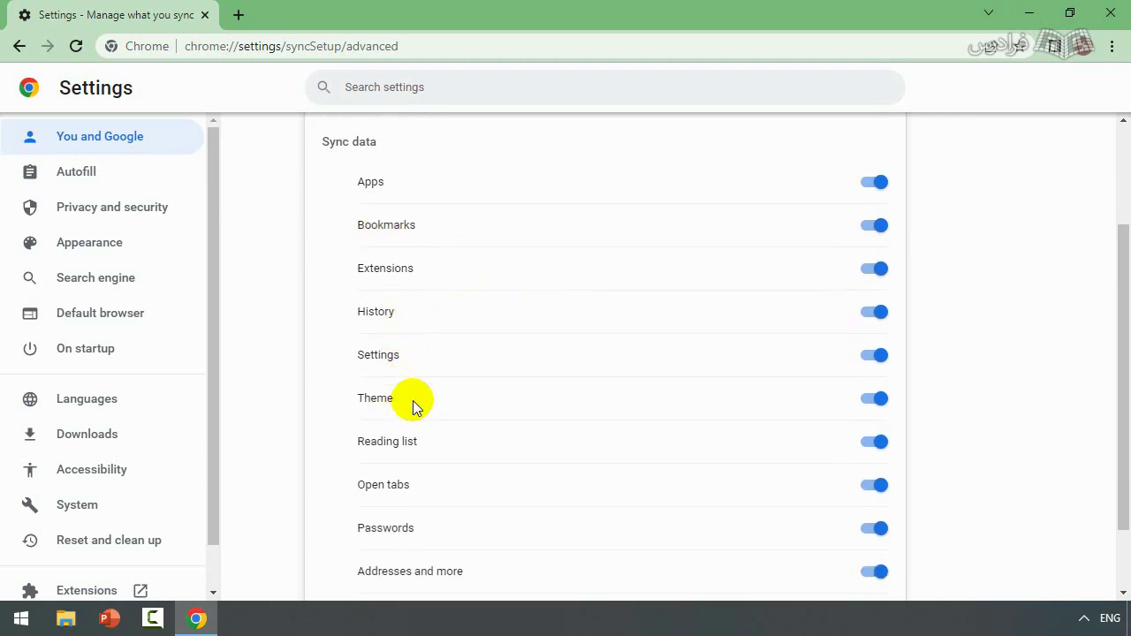
click(884, 528)
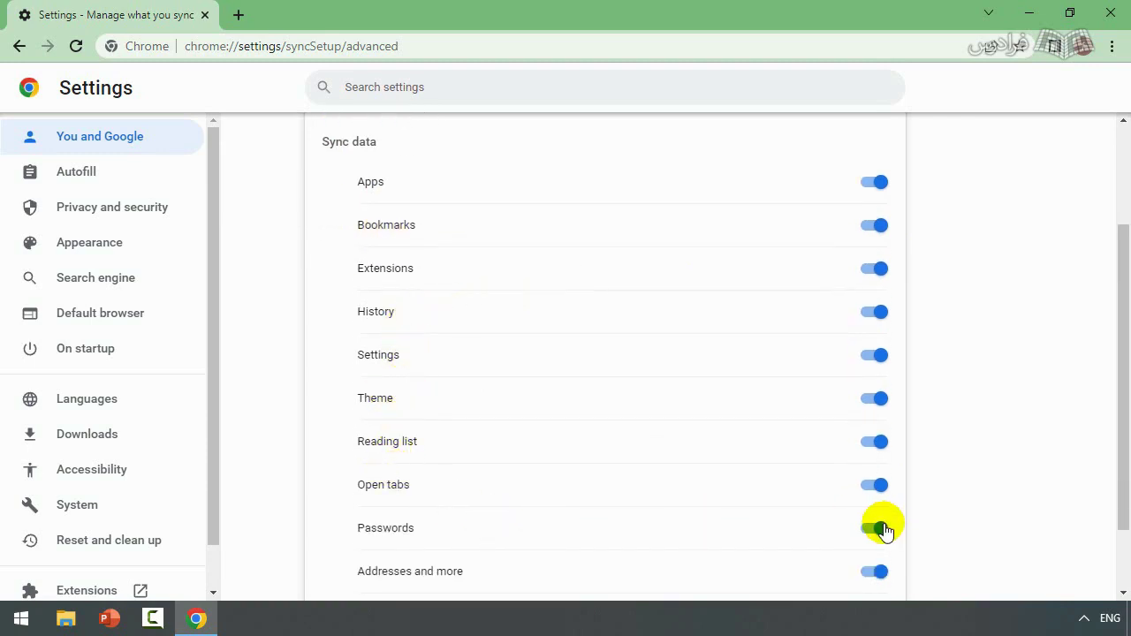
click(879, 572)
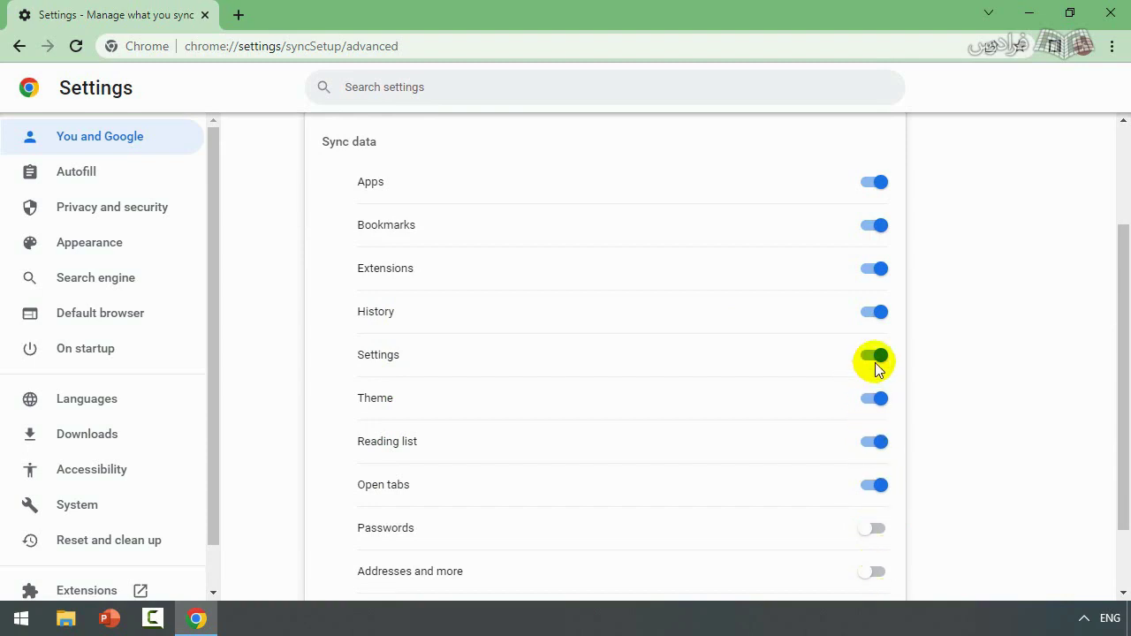
click(873, 271)
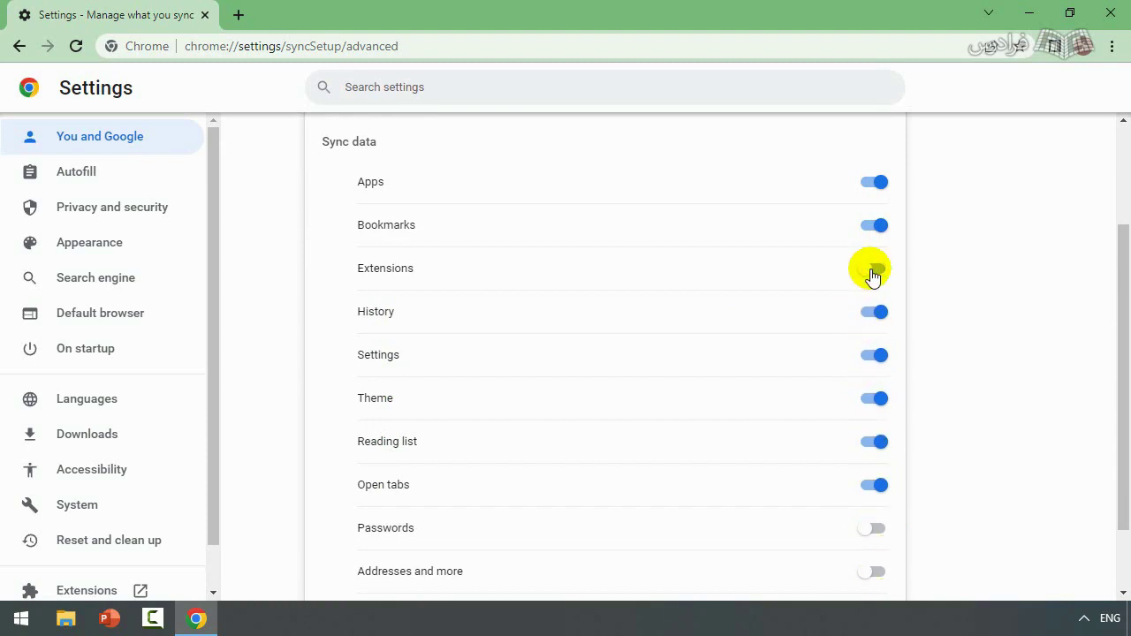
- Reselect Sync everything, return to Sync and Google services, and expand Encryption options
scroll(718, 364, down, 1)
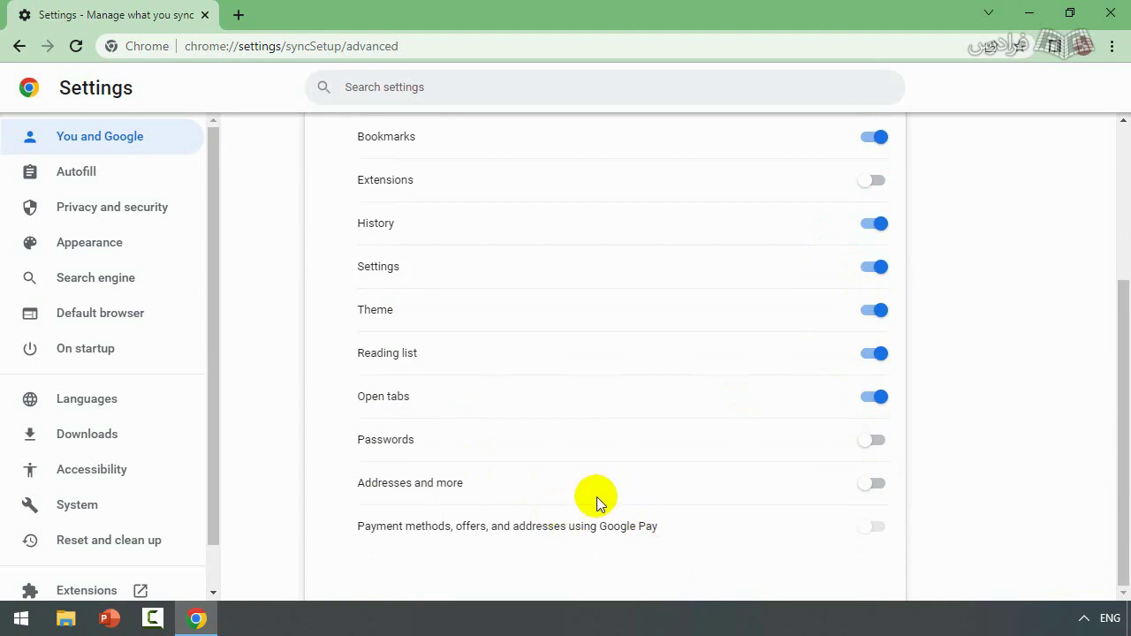
scroll(598, 493, up, 2)
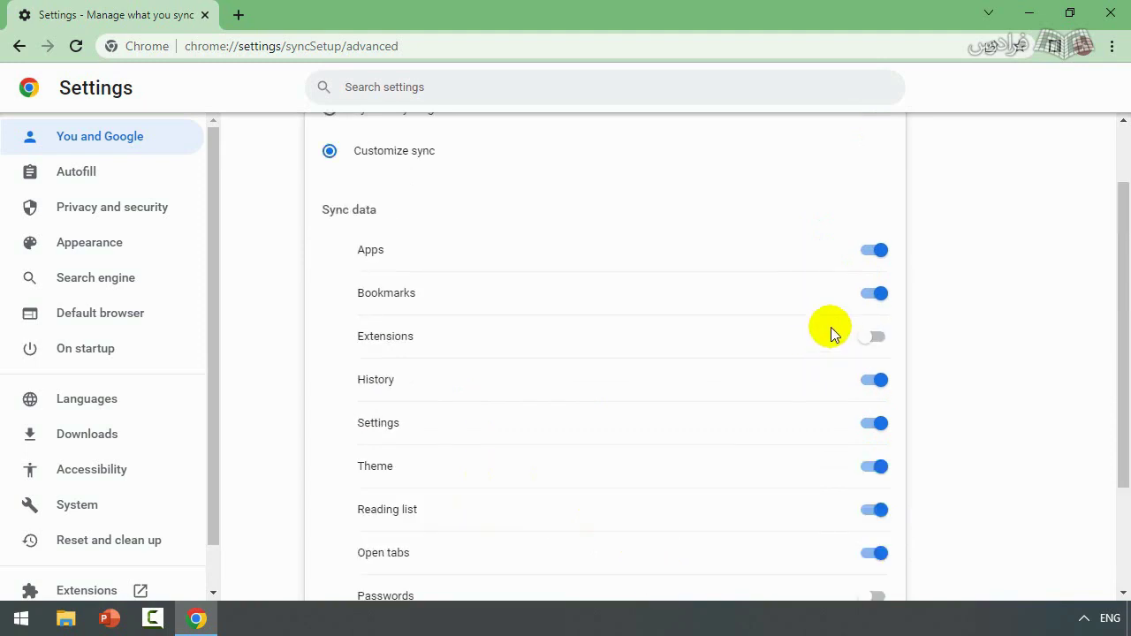
scroll(462, 242, up, 1)
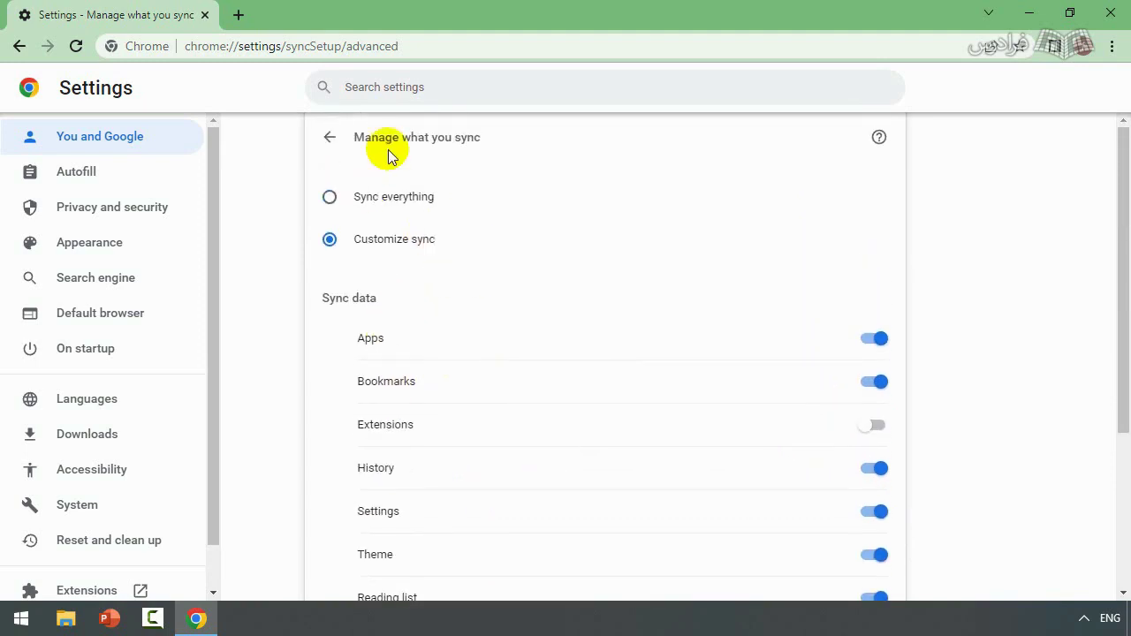
click(356, 199)
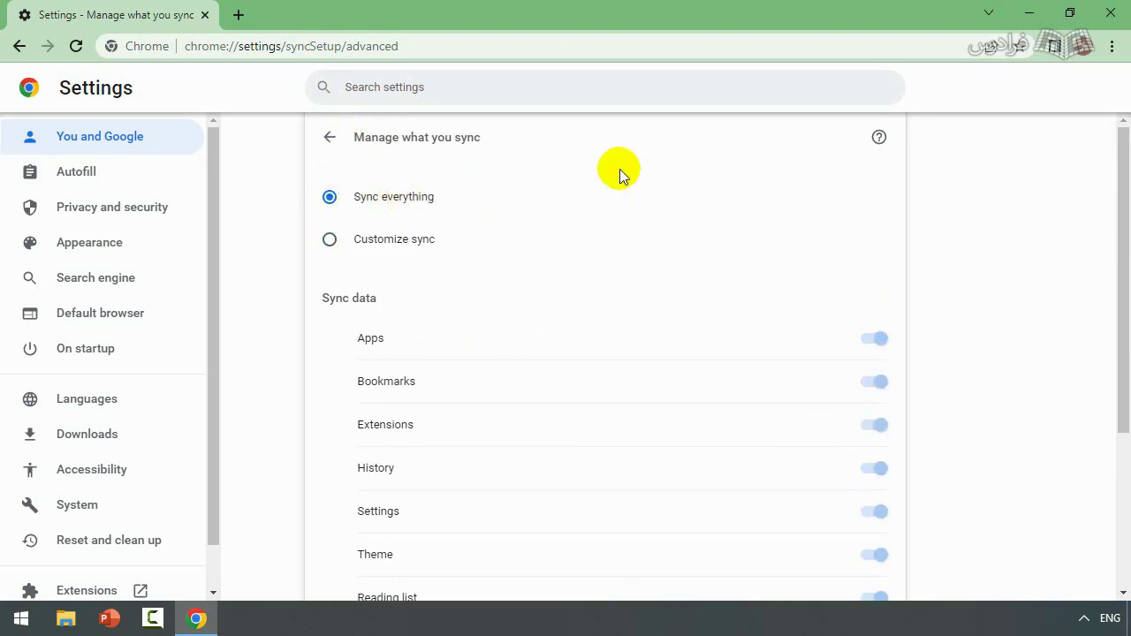
scroll(424, 291, down, 3)
scroll(441, 315, up, 3)
click(328, 139)
scroll(459, 251, down, 1)
click(843, 362)
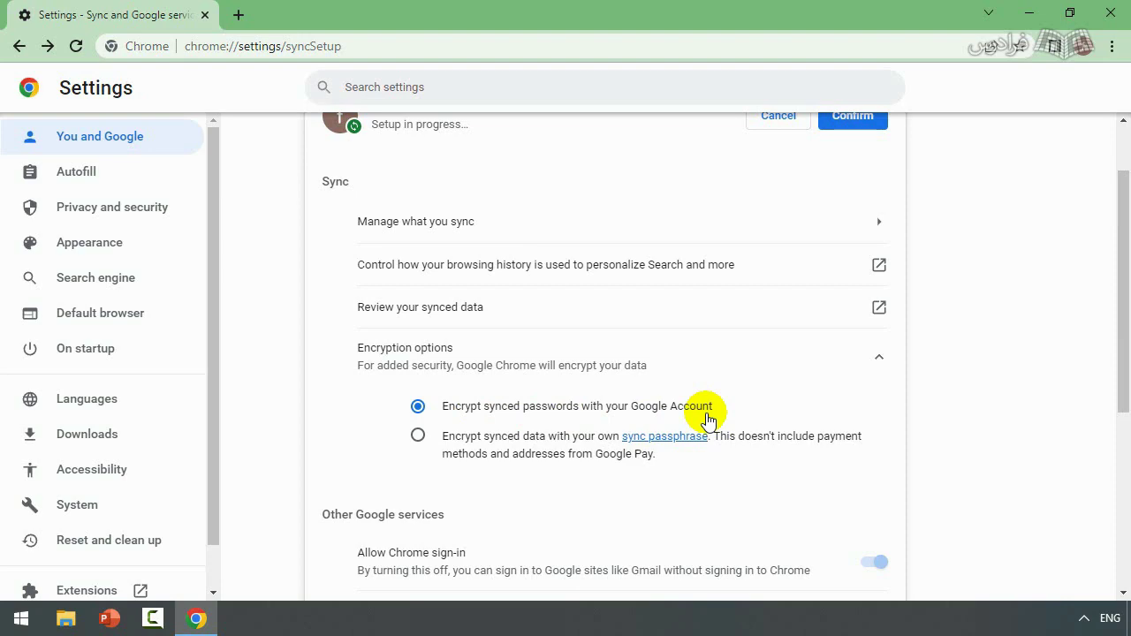
scroll(463, 469, down, 2)
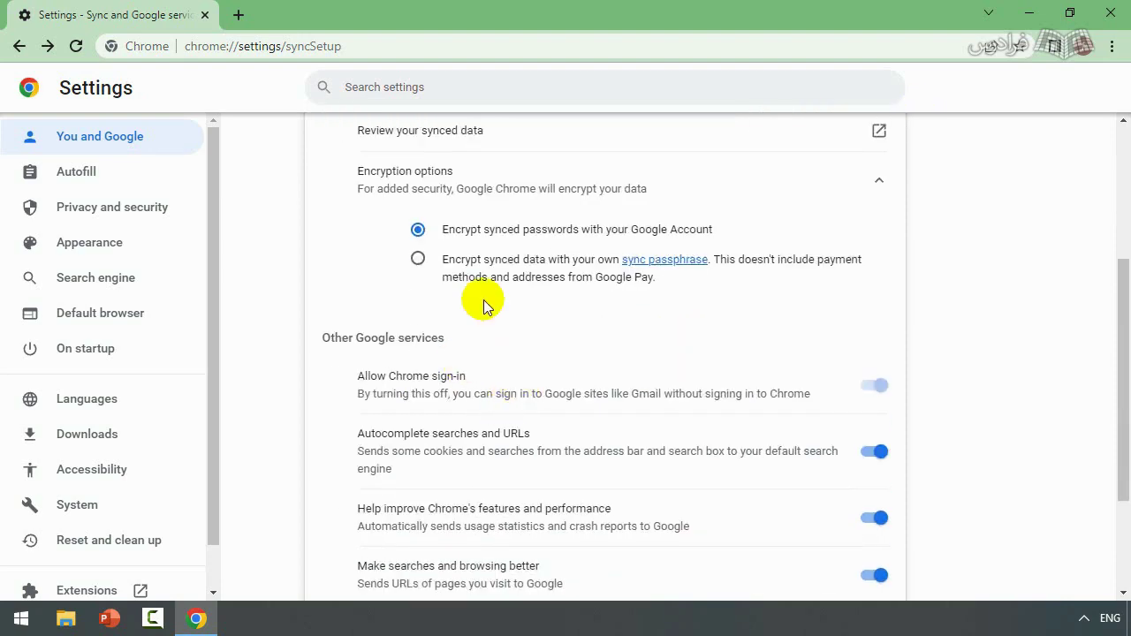
click(499, 278)
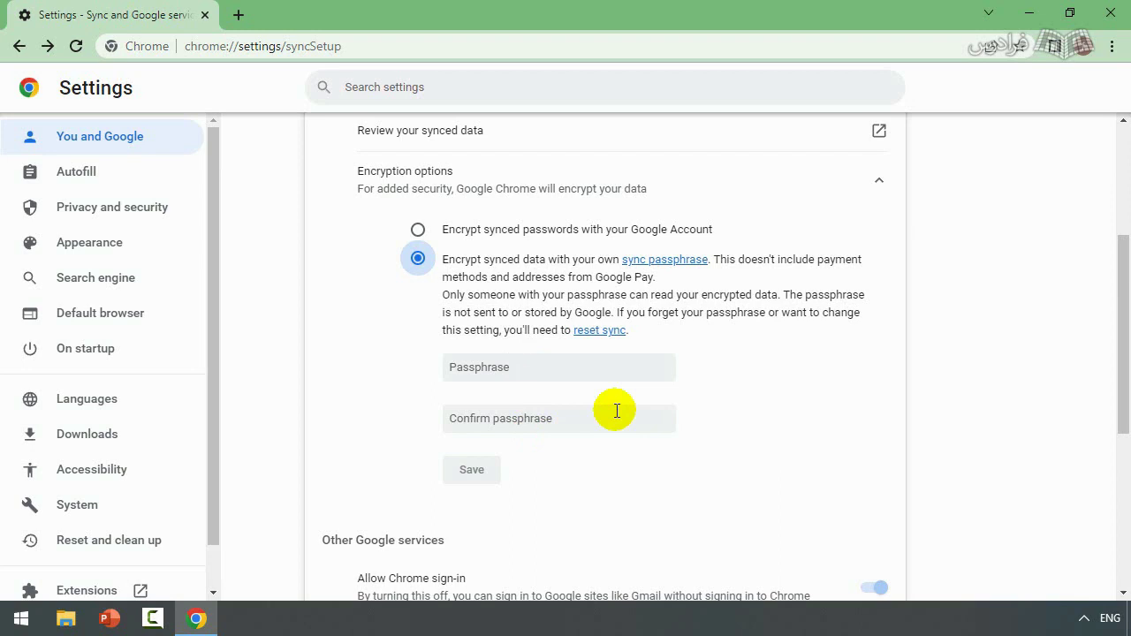
click(417, 229)
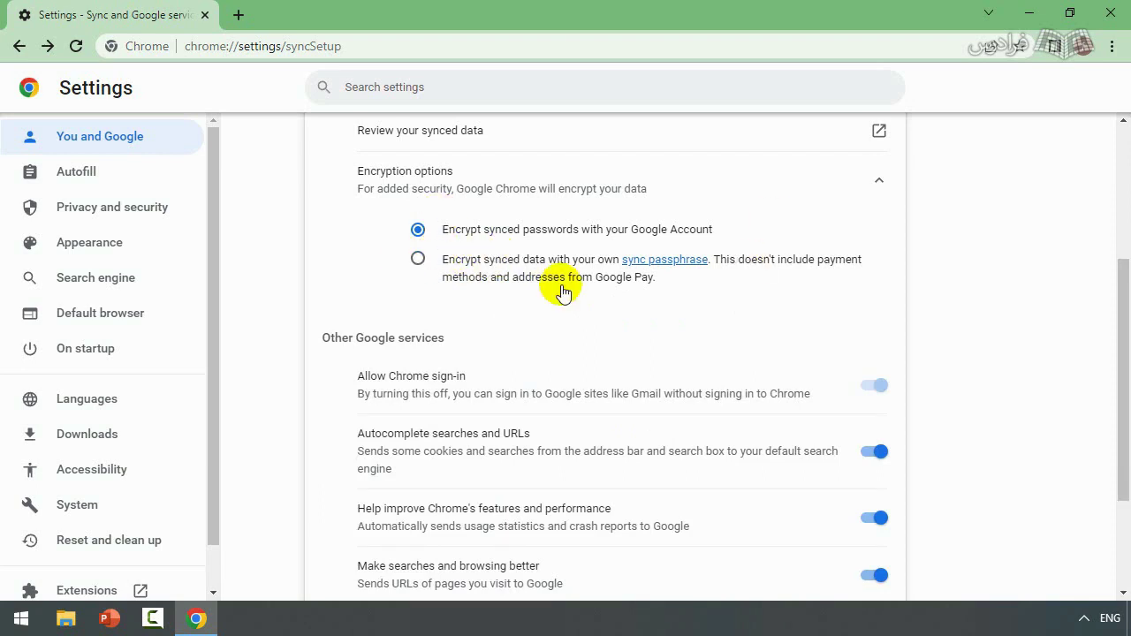
scroll(564, 292, up, 3)
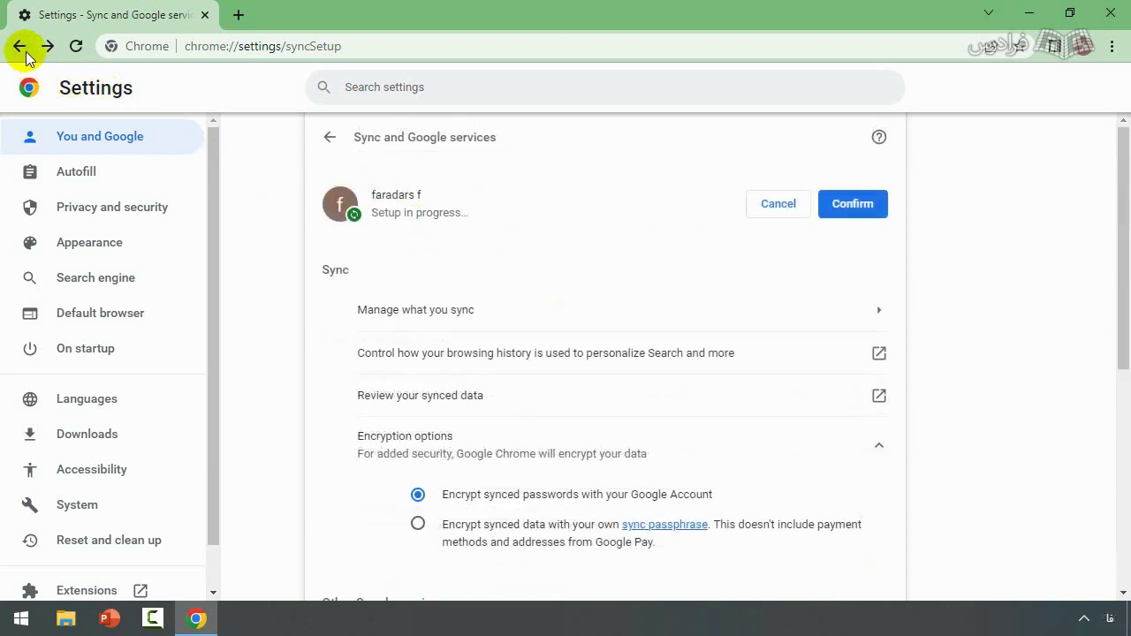
- Confirm the sync setup, then open Password Manager via the profile menu's key icon
click(852, 221)
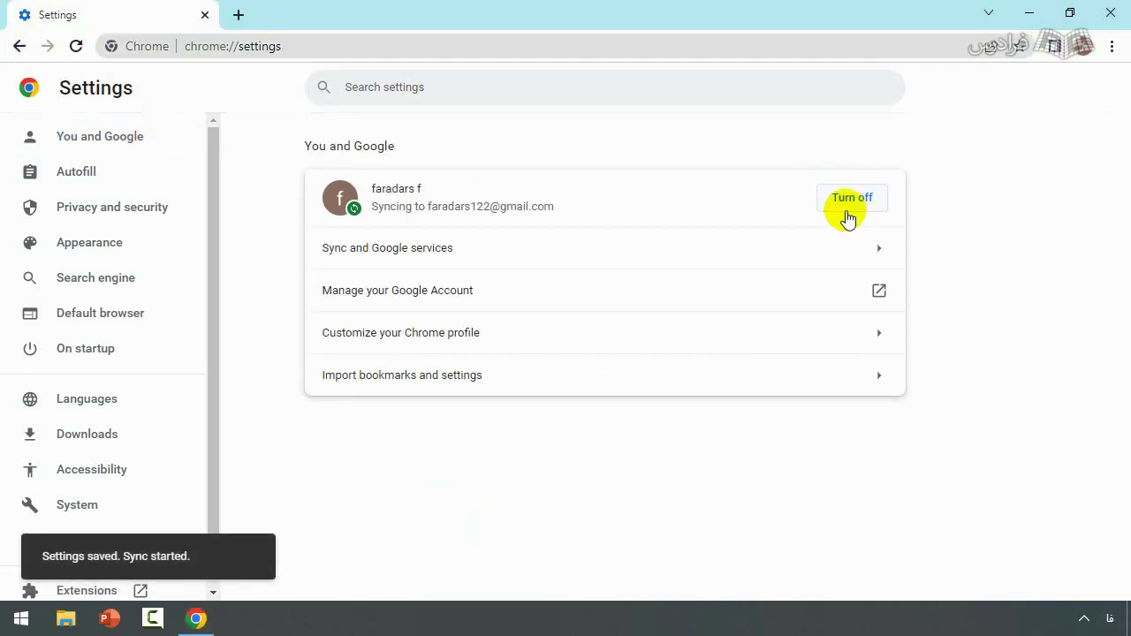
click(1083, 46)
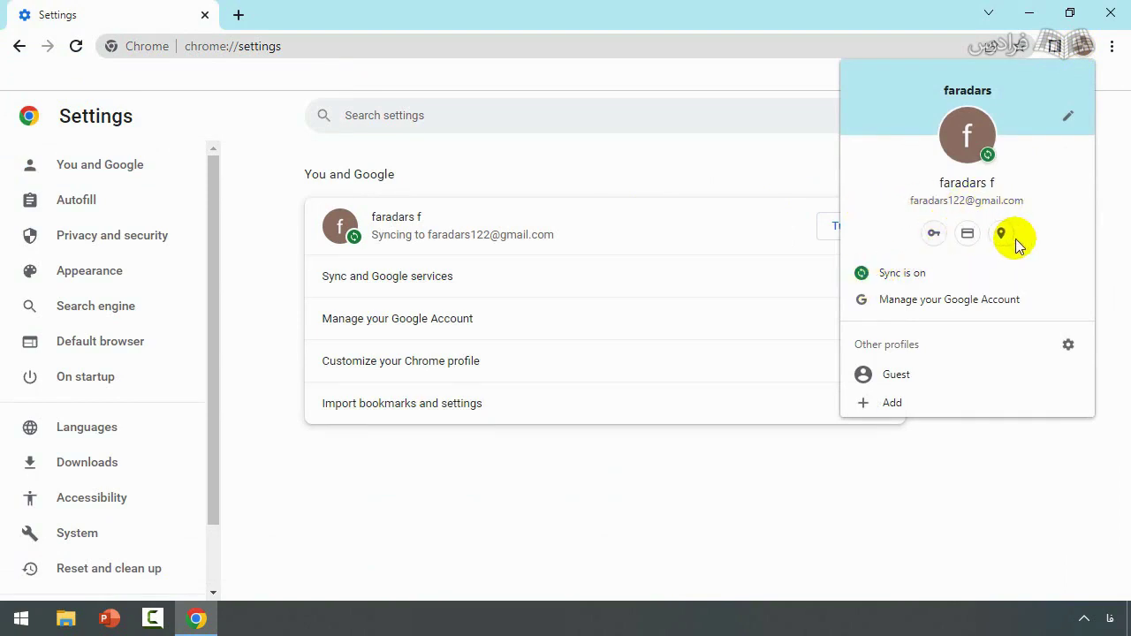
click(934, 235)
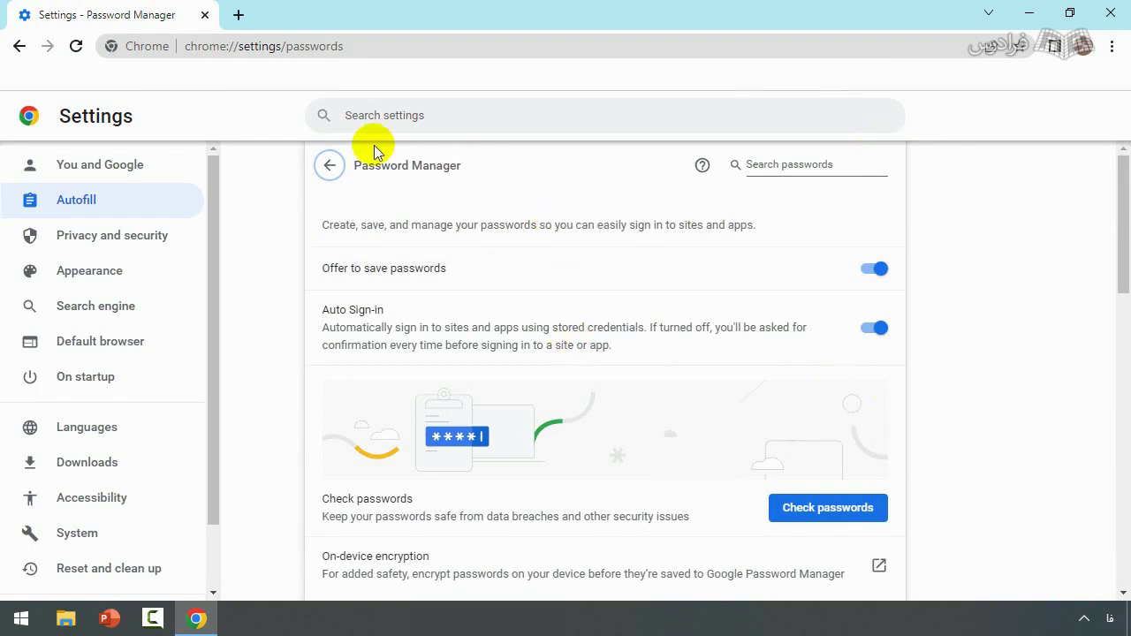
- Look at Autofill's Payment methods, then go to Addresses and more
click(331, 166)
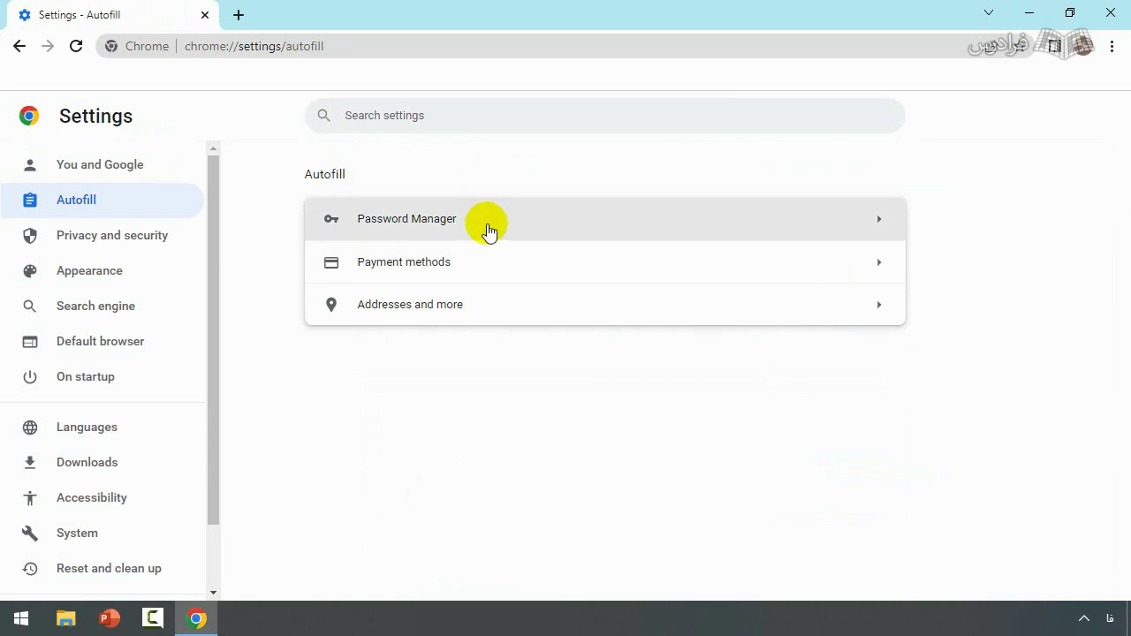
click(455, 267)
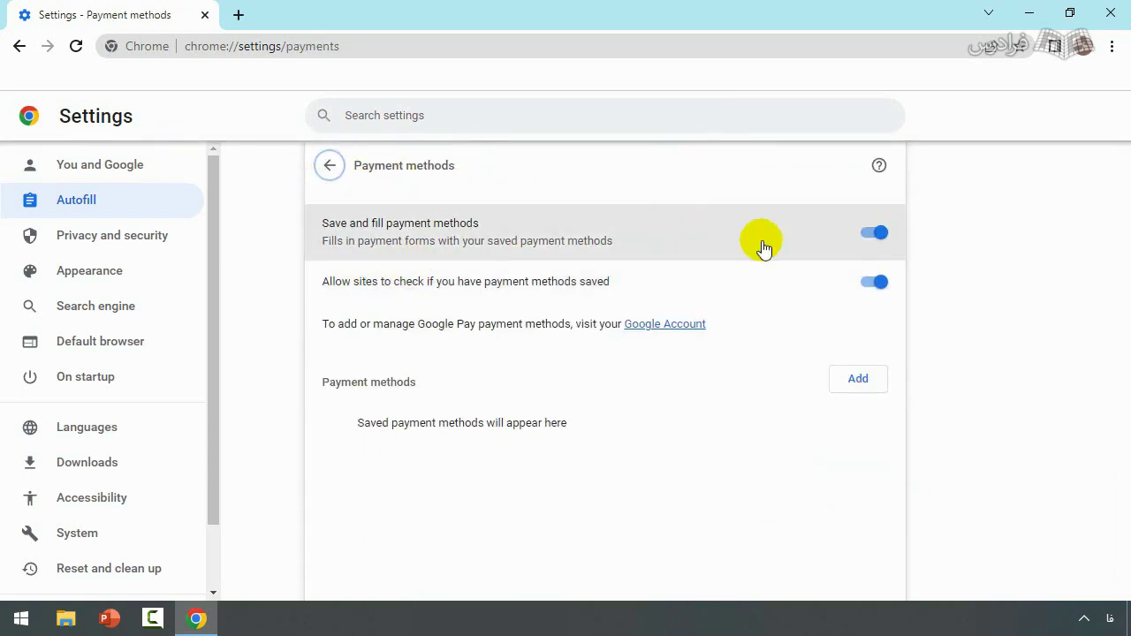
click(330, 168)
click(407, 323)
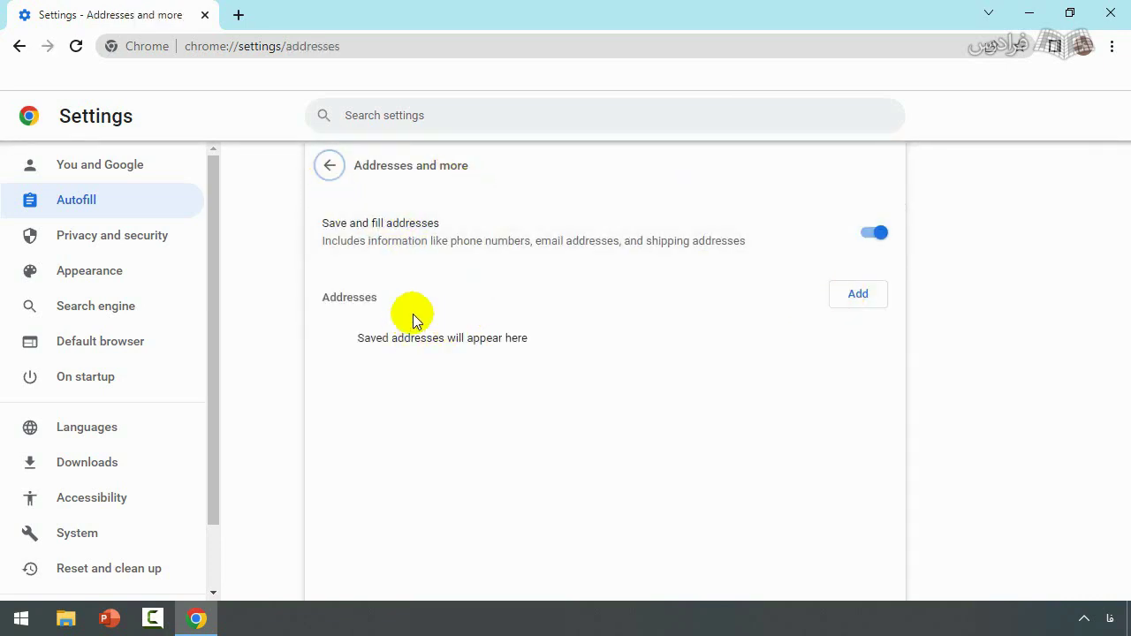
- Add and save a new address for Iran
click(858, 296)
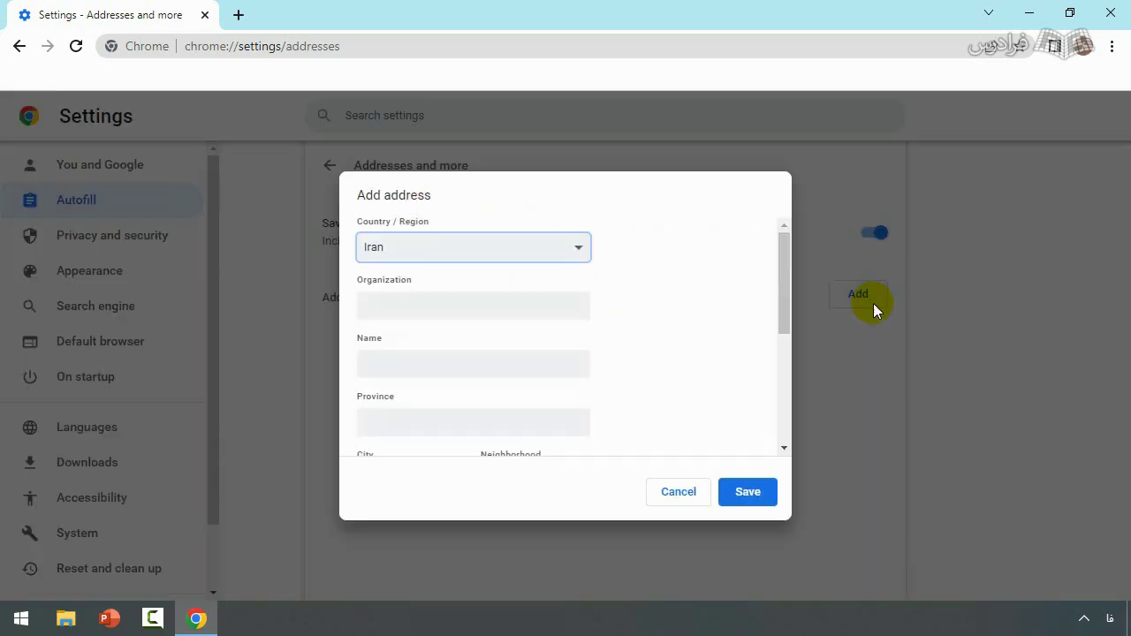
scroll(648, 283, down, 3)
scroll(505, 333, up, 5)
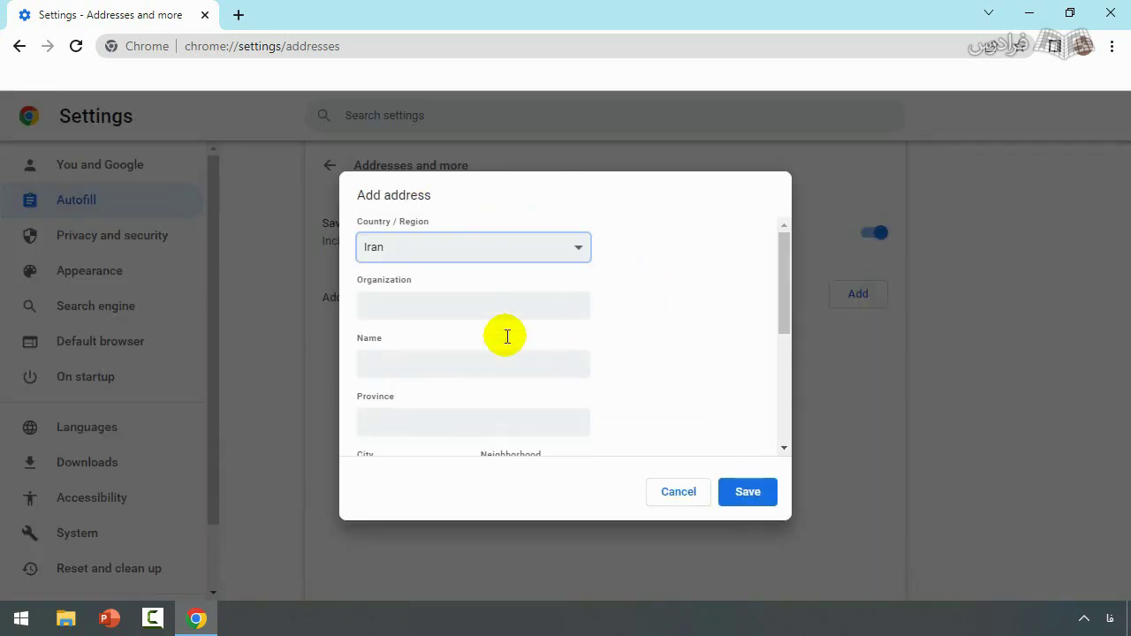
scroll(475, 273, down, 5)
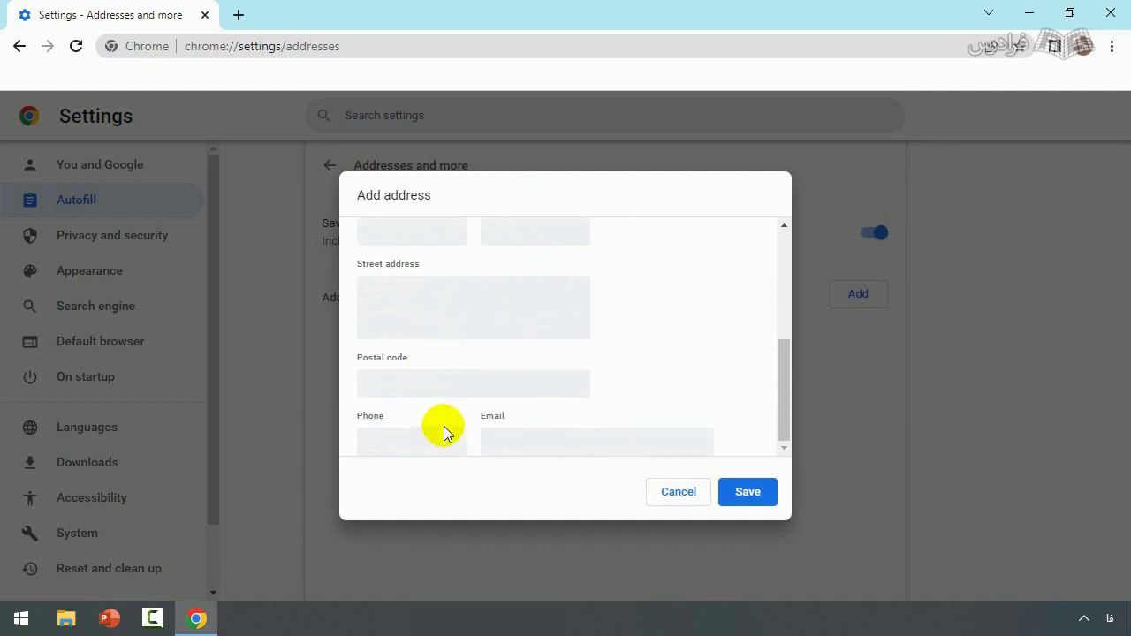
scroll(443, 426, up, 5)
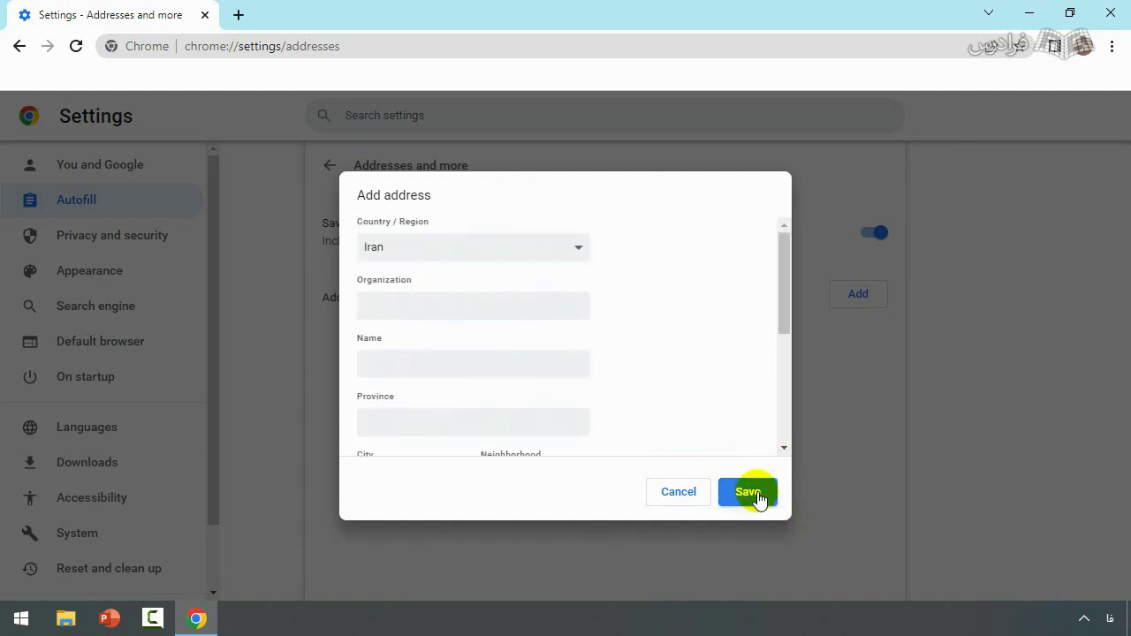
click(750, 493)
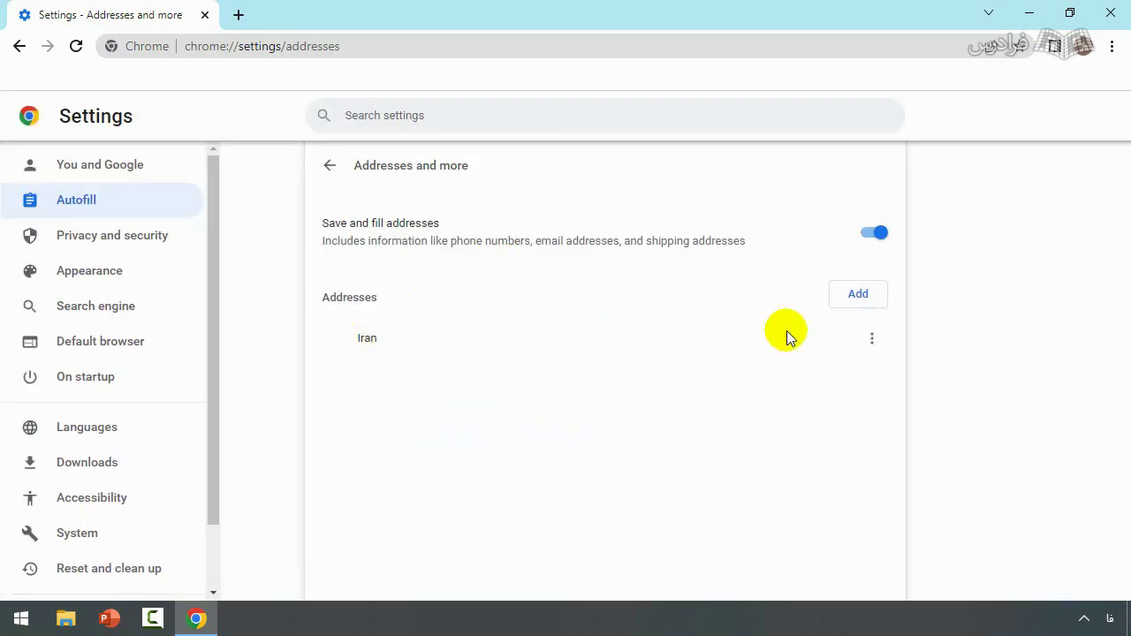
click(872, 338)
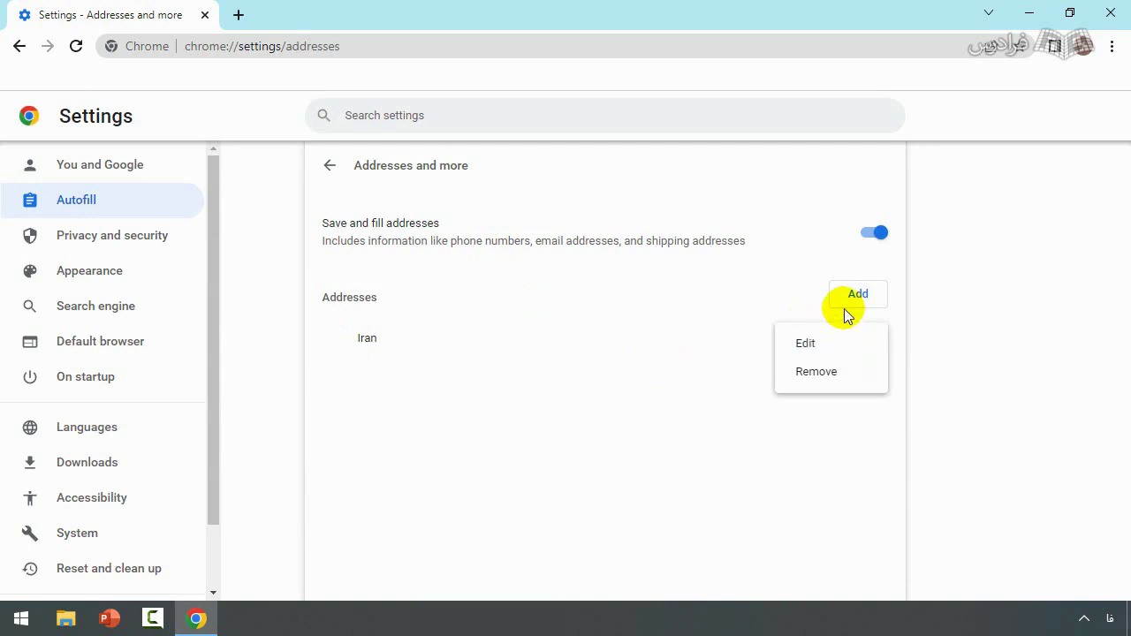
click(843, 308)
- Add a second address with a name and phone number and save it
click(852, 294)
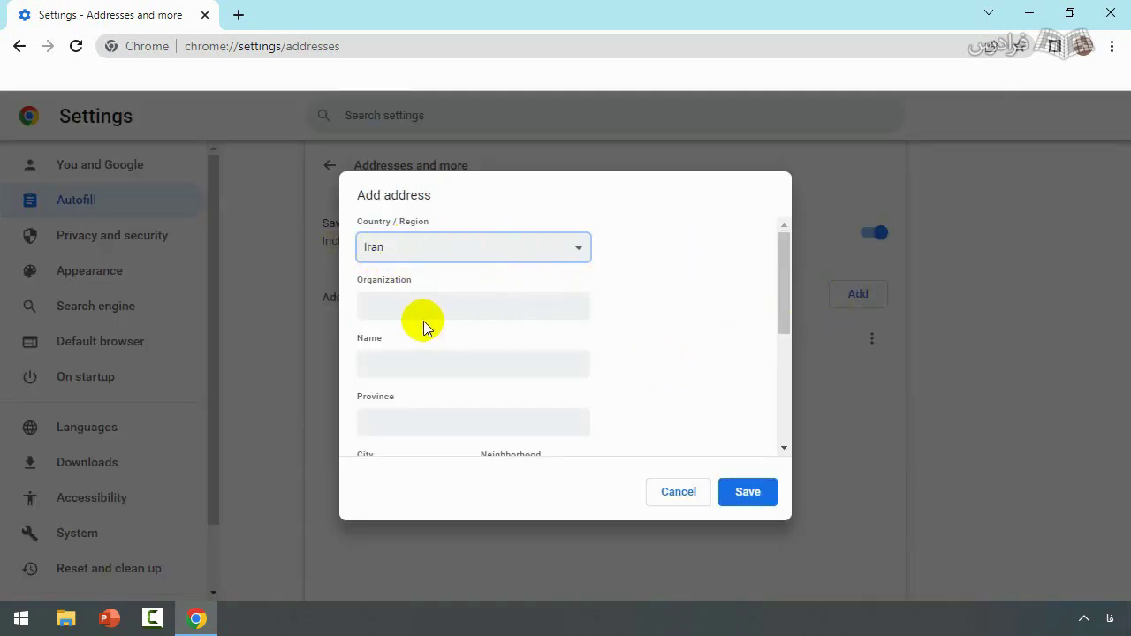
click(408, 365)
text(شا)
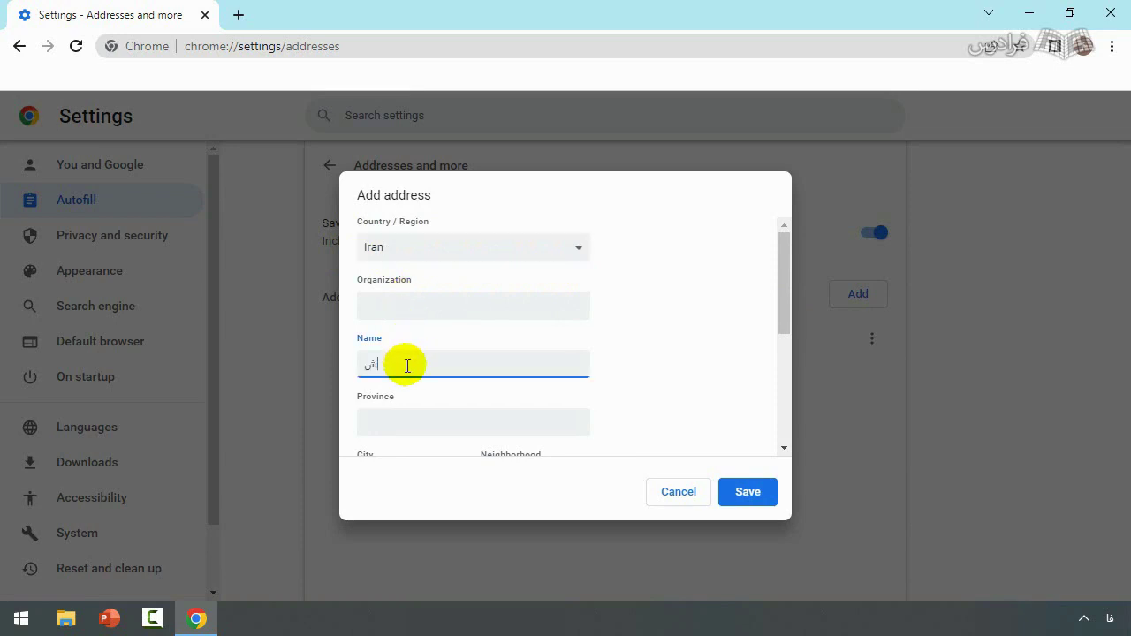
scroll(533, 326, down, 3)
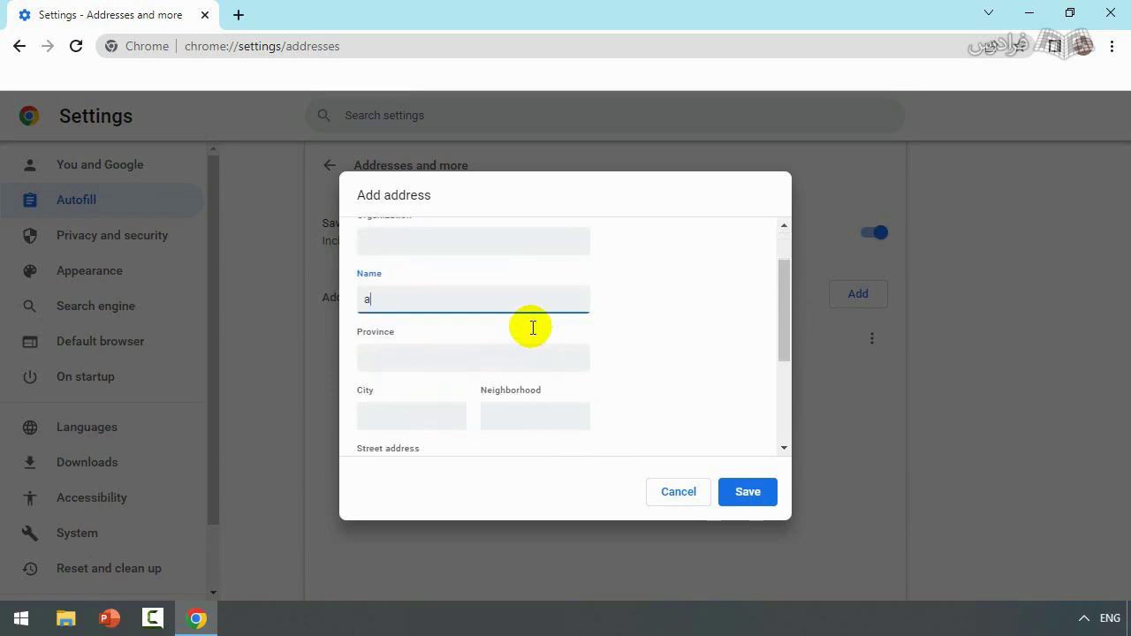
click(424, 446)
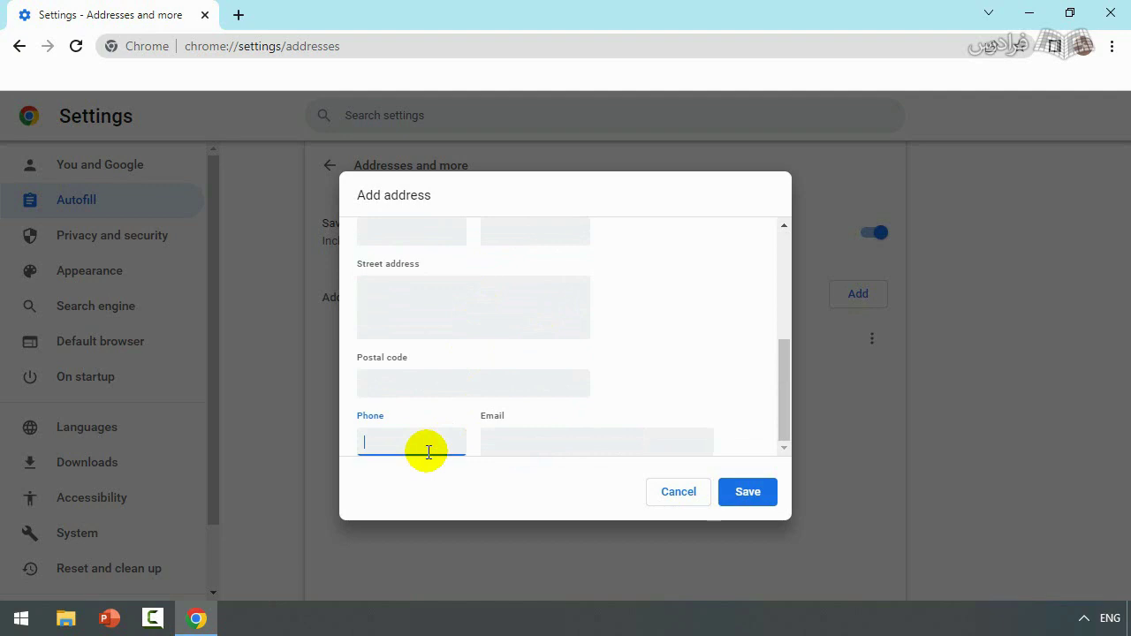
text(093)
click(748, 492)
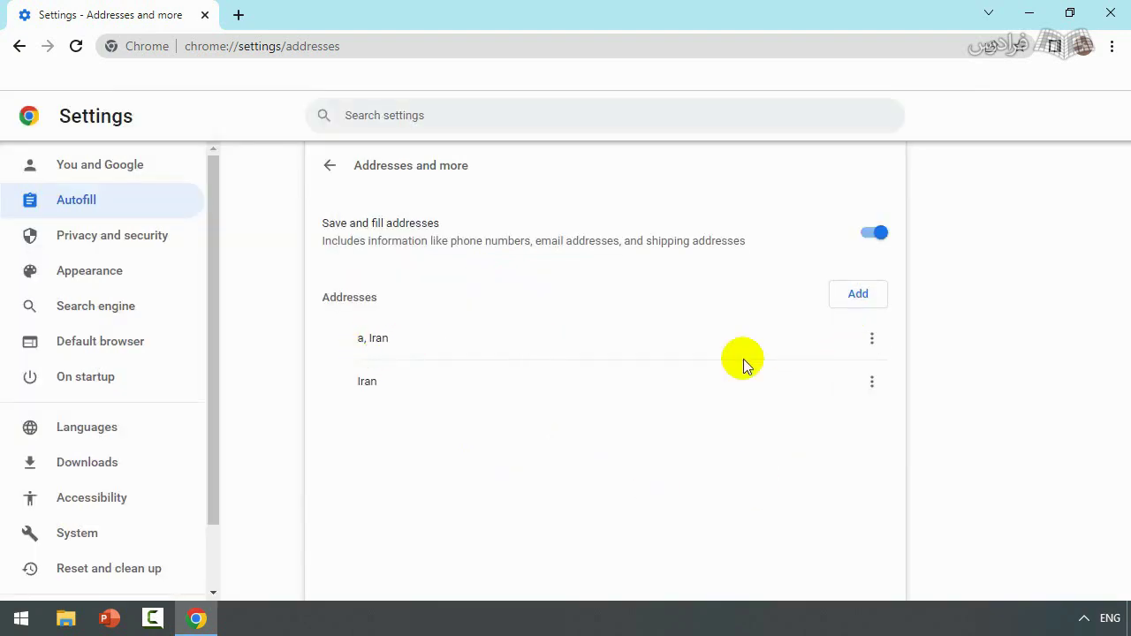
- Remove both saved addresses, 'a, Iran' and 'Iran', then return to Autofill settings
click(872, 339)
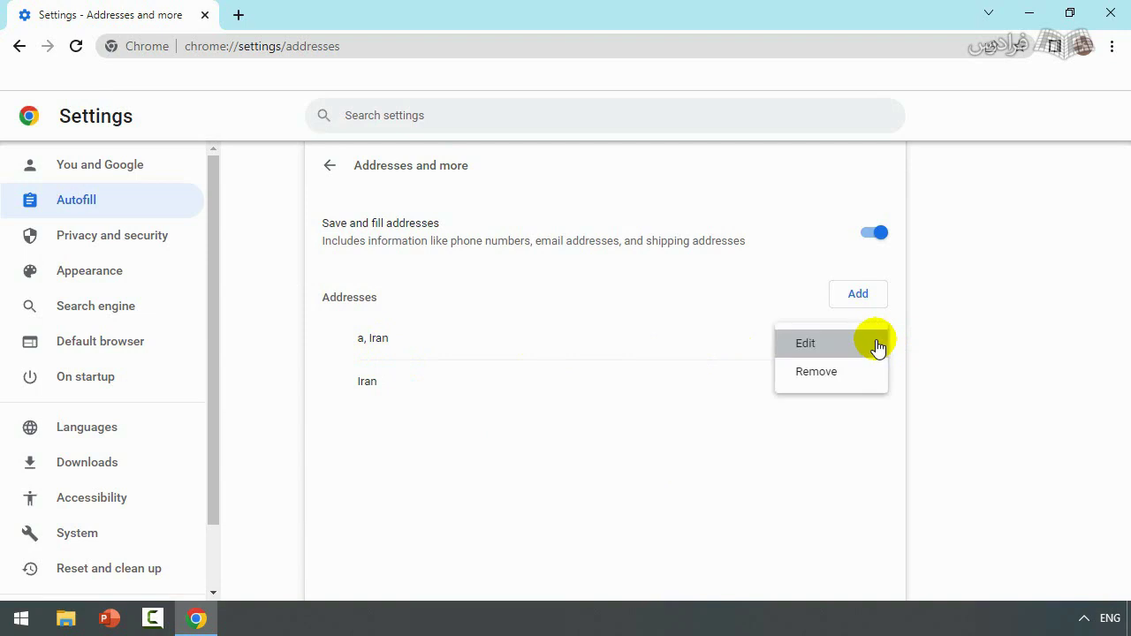
click(826, 373)
click(744, 386)
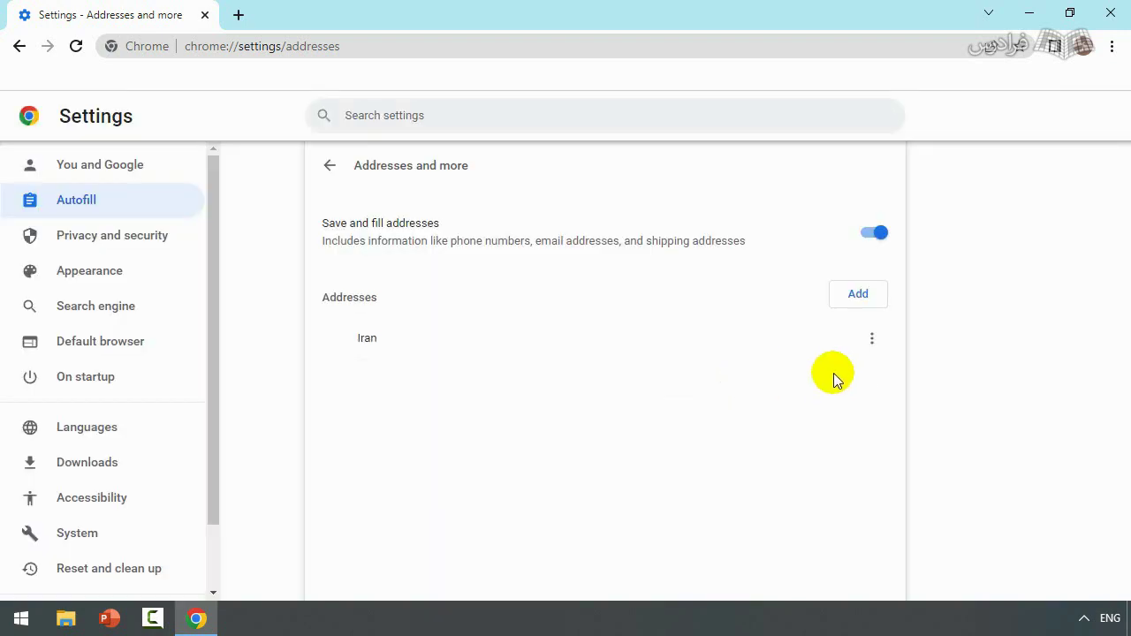
click(875, 343)
click(817, 372)
click(675, 382)
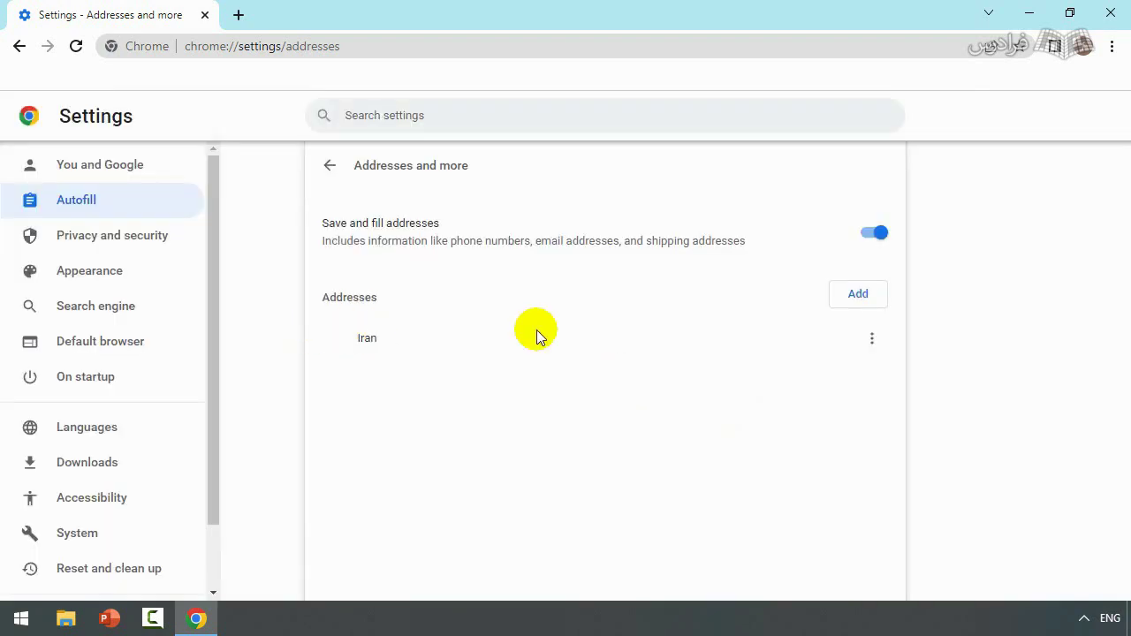
click(869, 342)
click(823, 375)
click(744, 381)
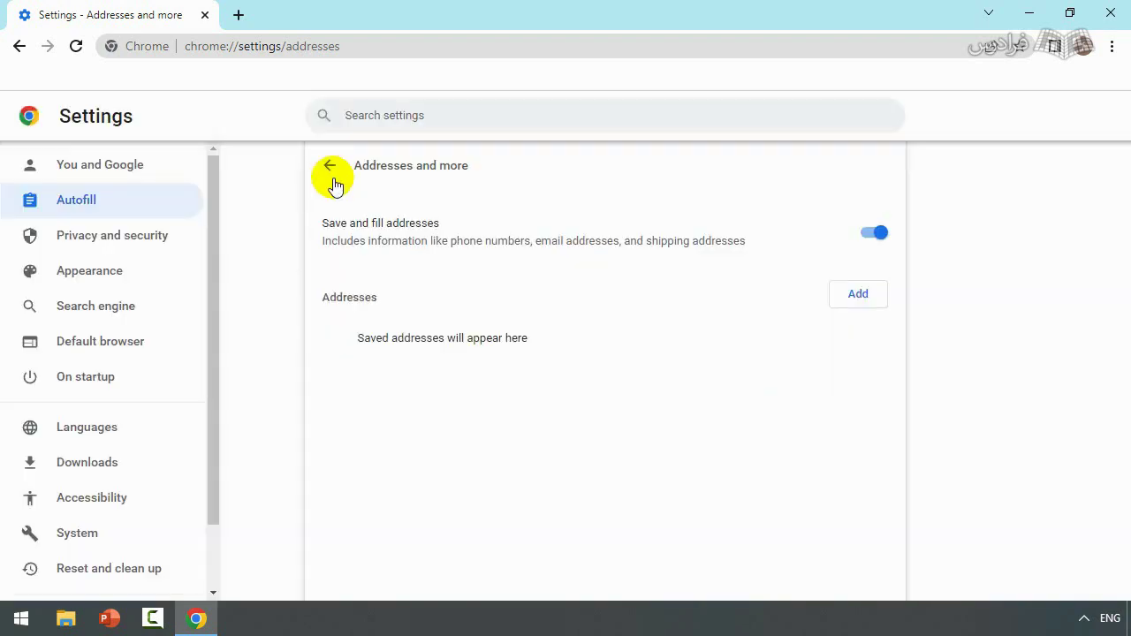
click(330, 166)
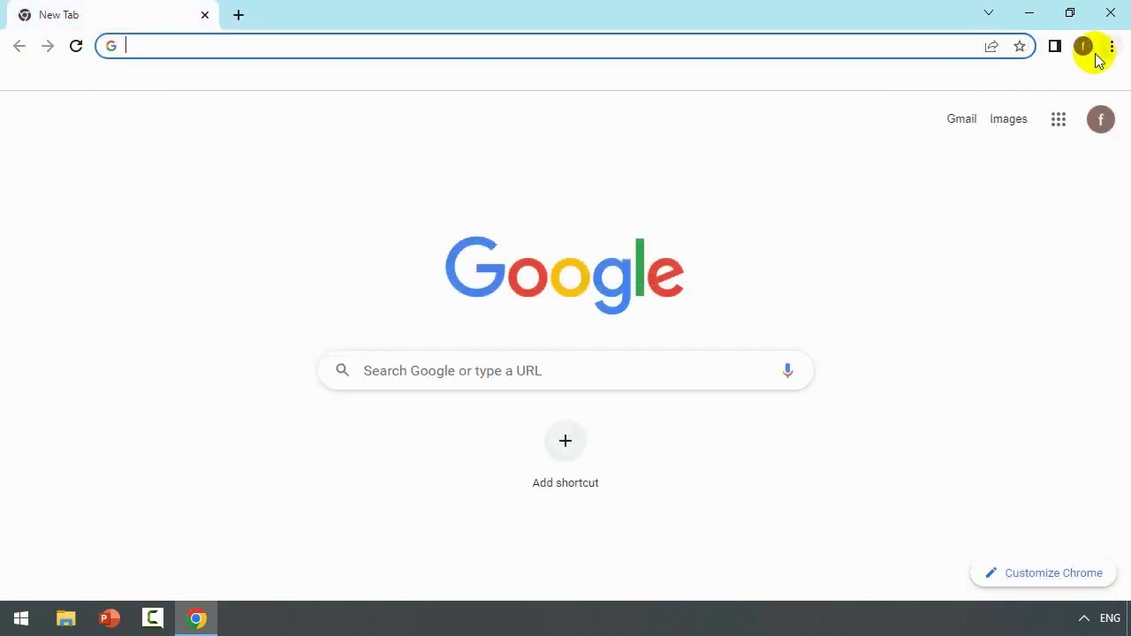
- From the New Tab page, open the faradars profile menu to confirm sync is on
click(1083, 46)
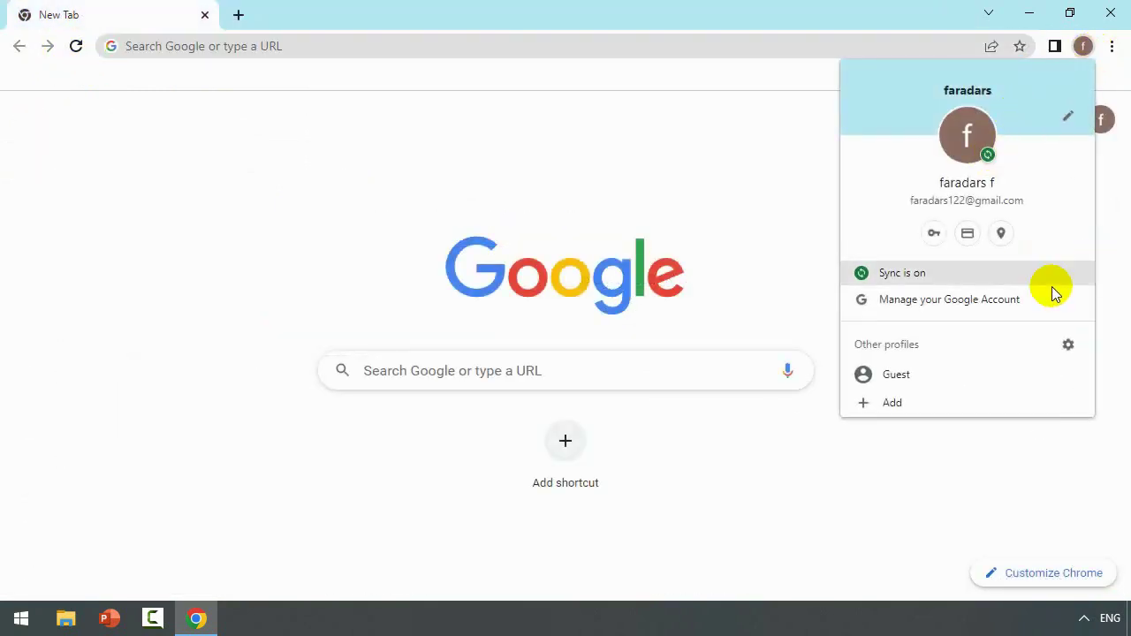
- Open a Guest browsing window, glance at its main menu, then return to the faradars window
click(896, 378)
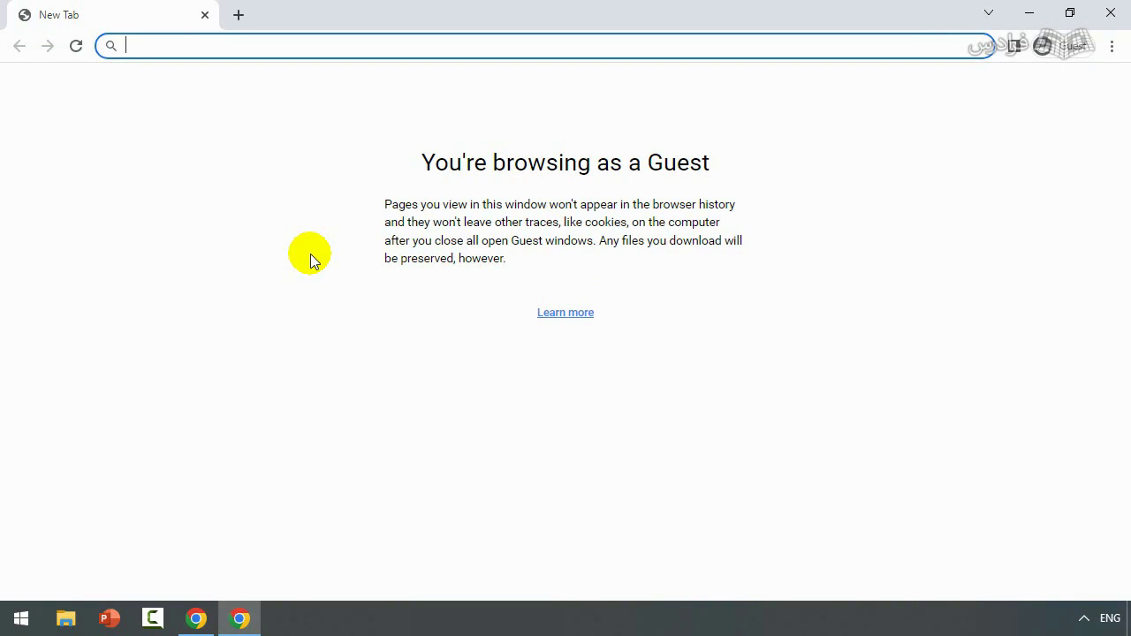
click(1112, 46)
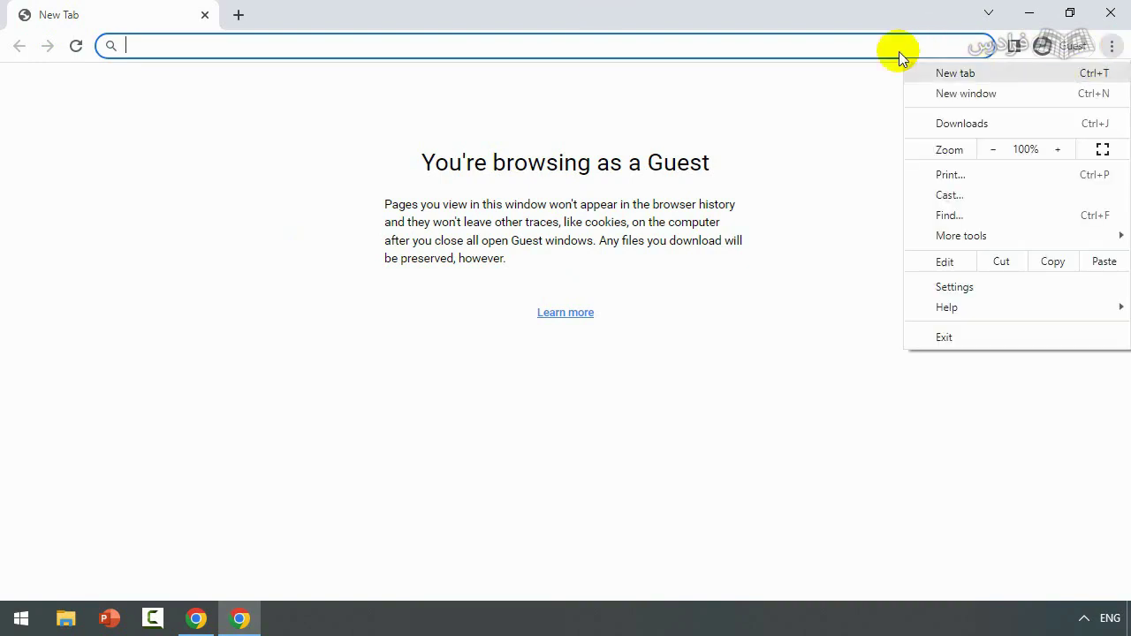
click(217, 137)
click(217, 137)
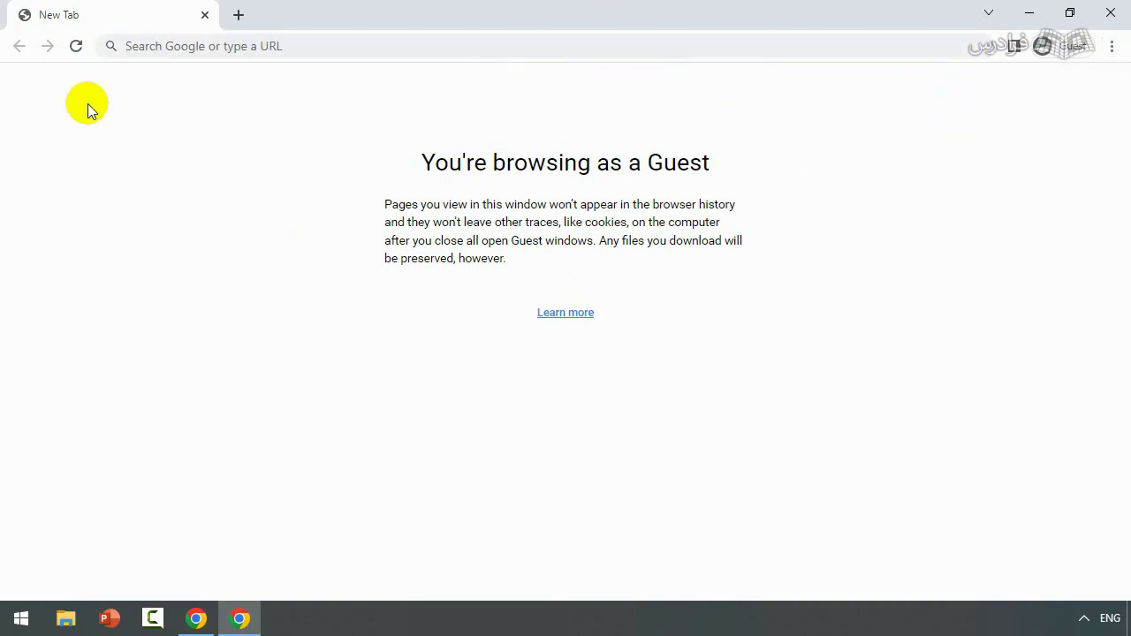
click(213, 613)
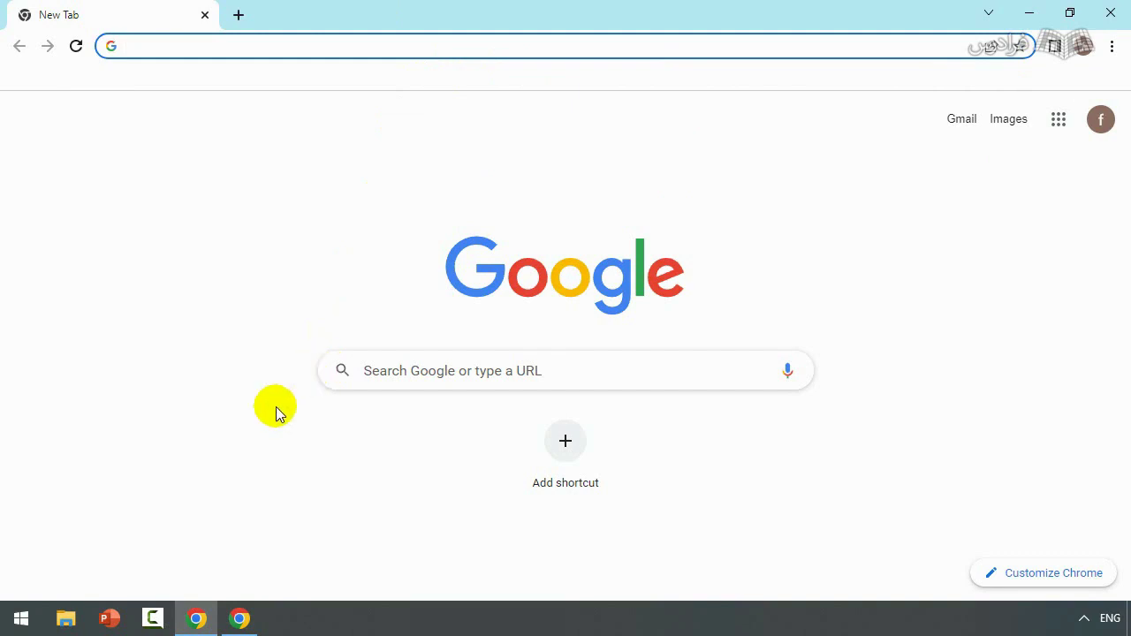
- Bring the Guest window forward and close it, leaving only the faradars window
click(242, 618)
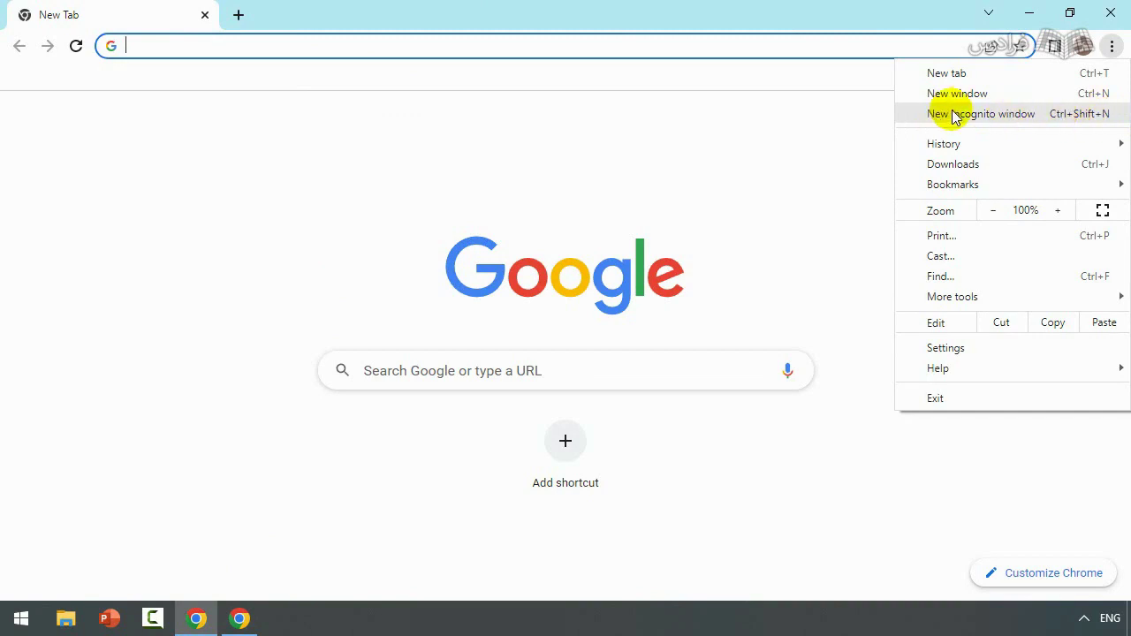
click(248, 628)
click(249, 625)
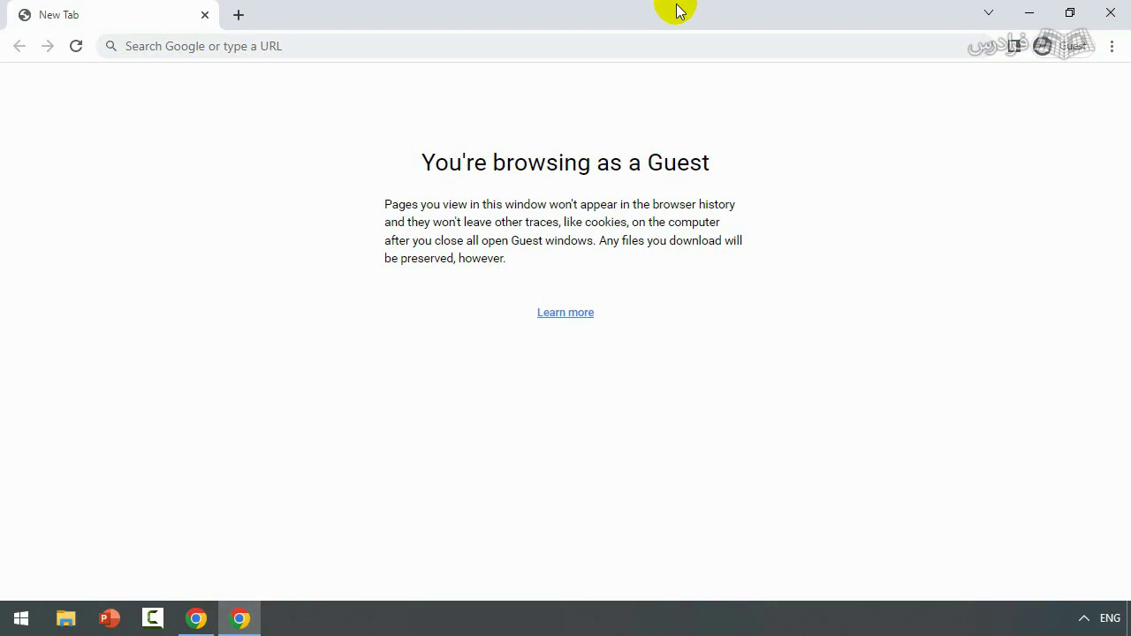
click(1111, 13)
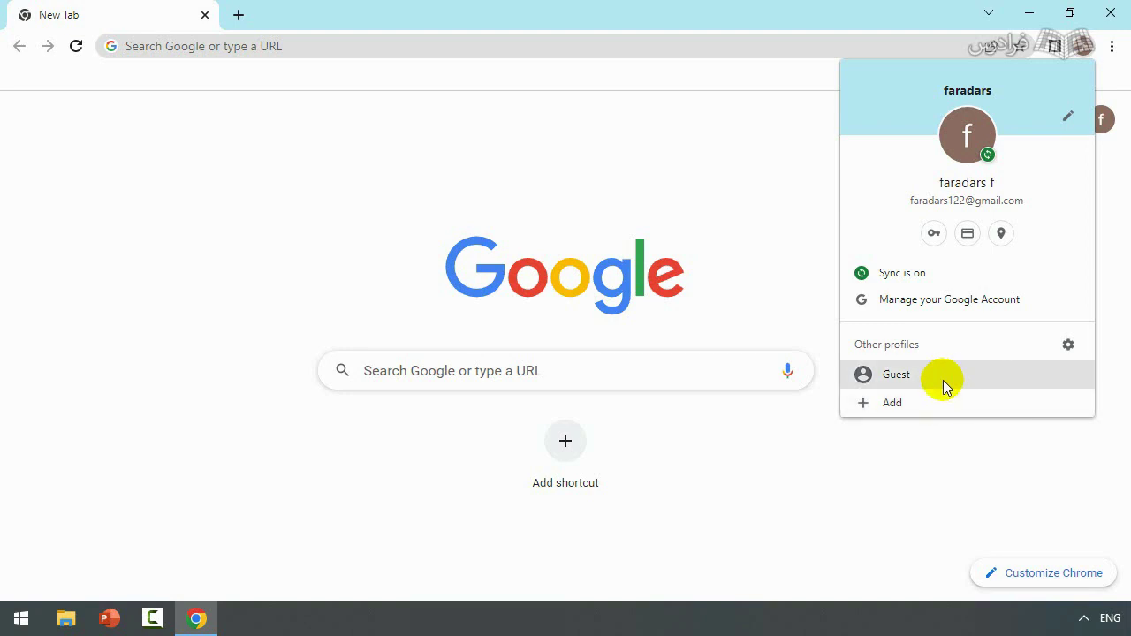
- View the profile list, then start adding a new Chrome profile with Google sign-in
click(1069, 346)
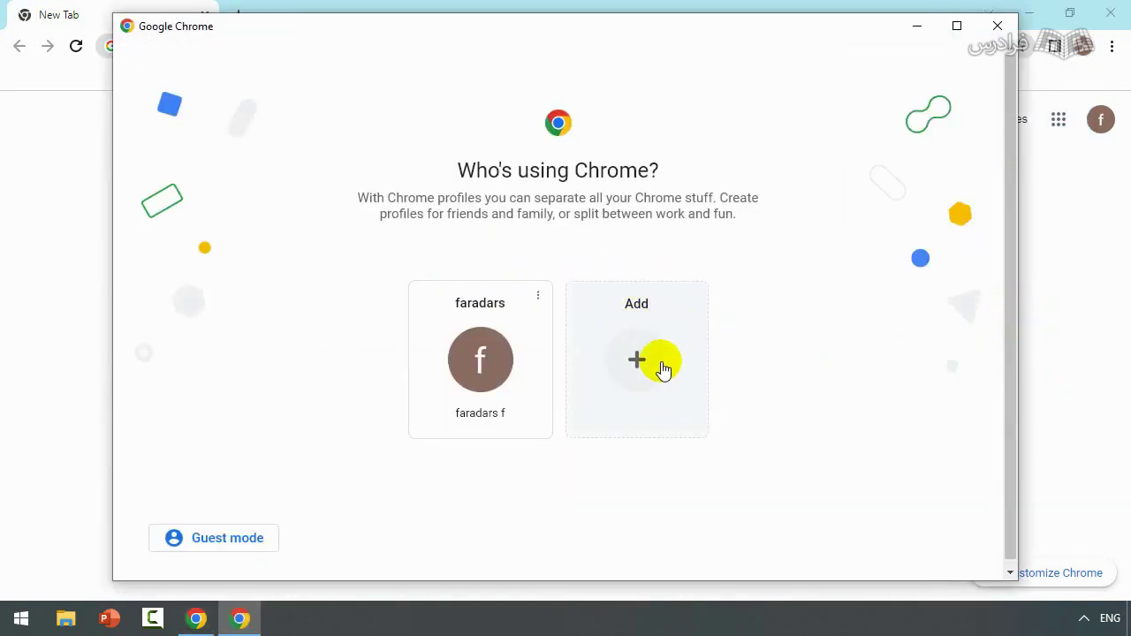
click(997, 26)
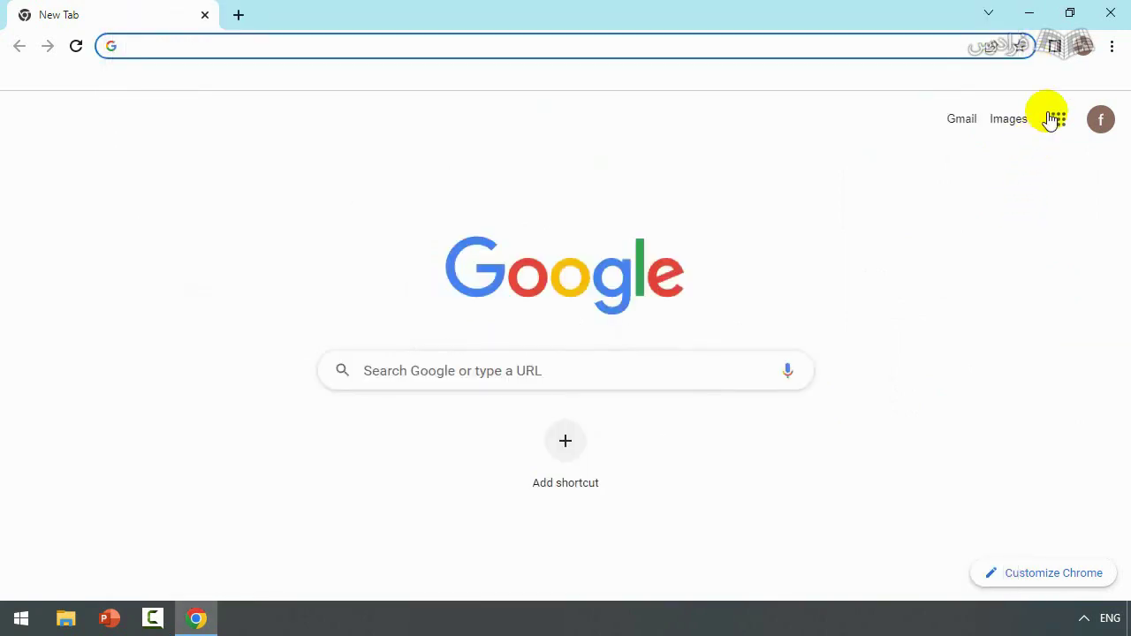
click(1081, 45)
click(894, 403)
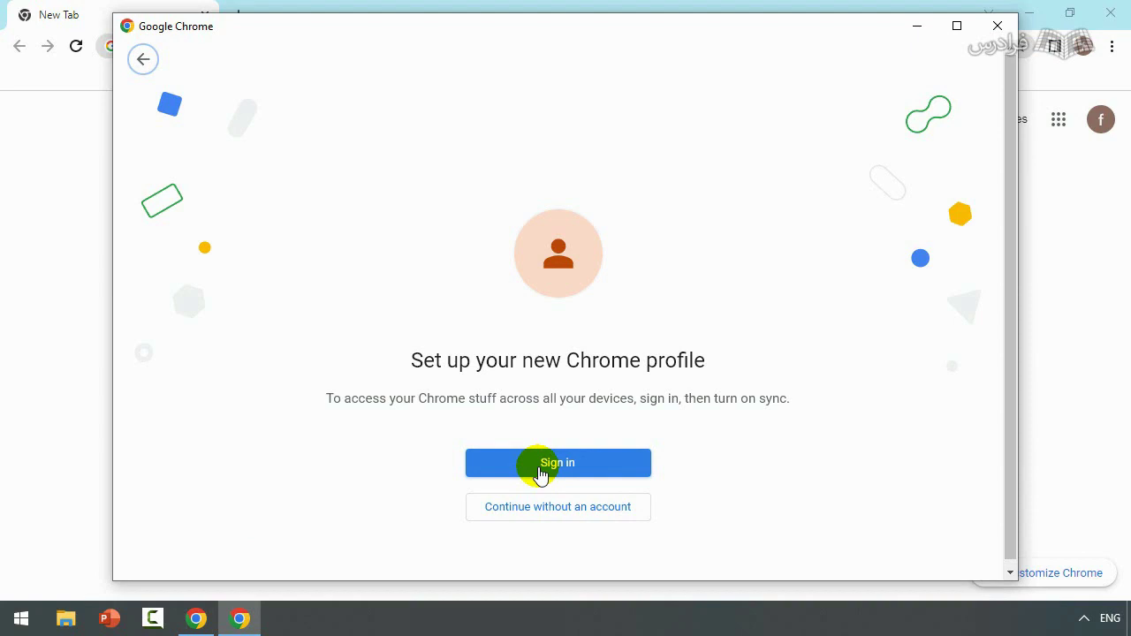
click(541, 471)
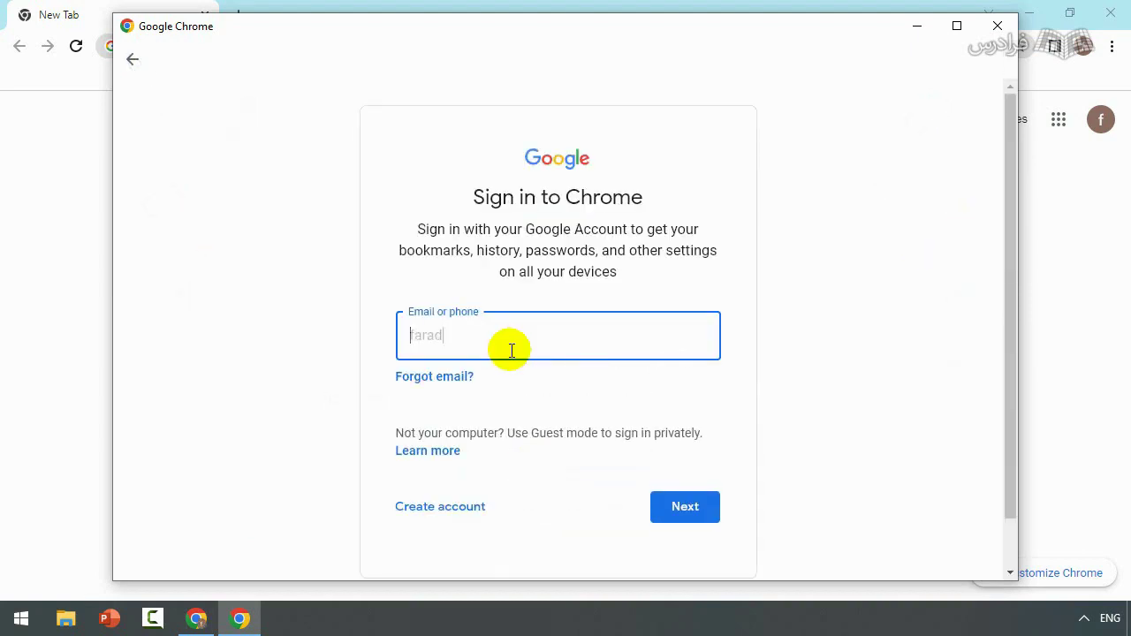
- Sign the new profile into the second Google account with its e-mail and password, and turn on sync
text(faradars133)
click(672, 507)
text(•)
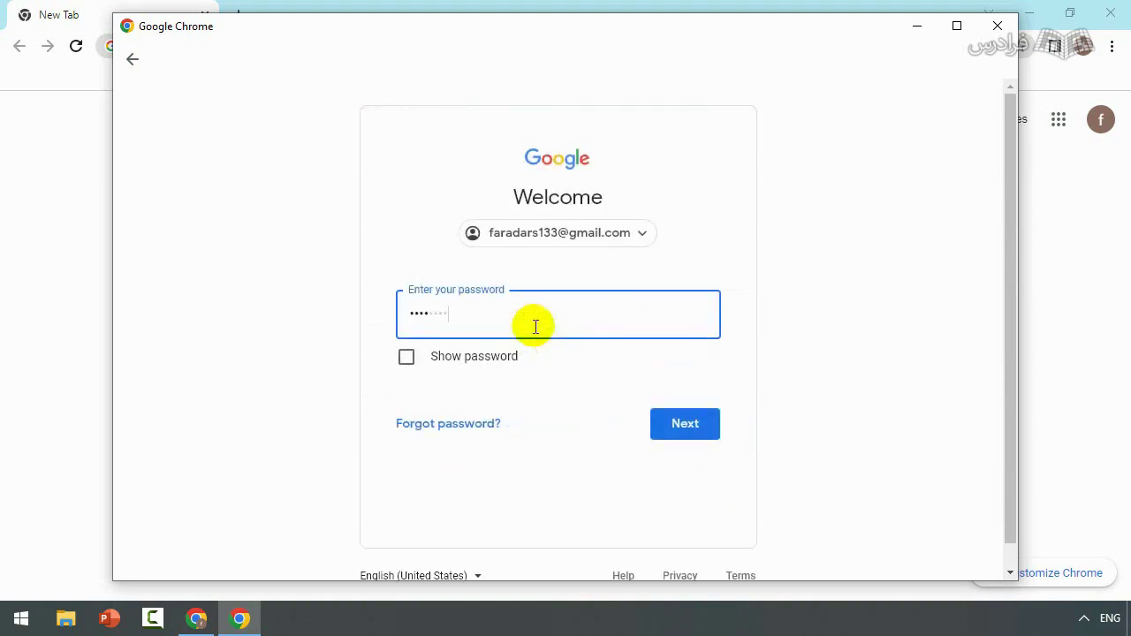
text(•••••••••)
click(682, 427)
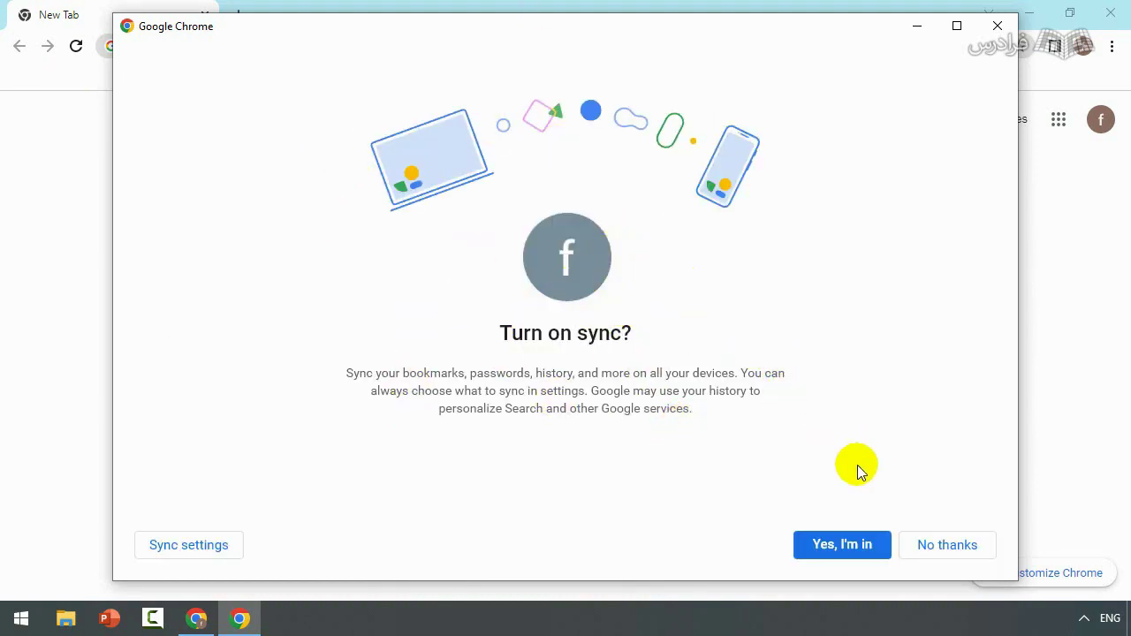
click(842, 546)
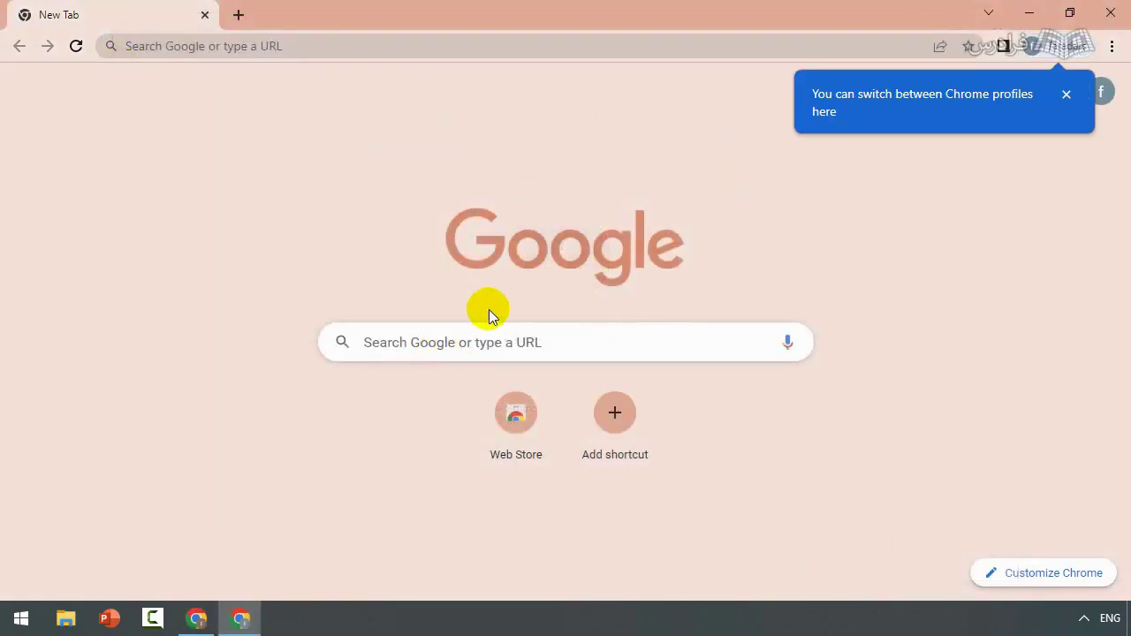
- Dismiss the profile-switching tip and return to the original profile window
click(1066, 93)
click(205, 623)
mouse_move(246, 619)
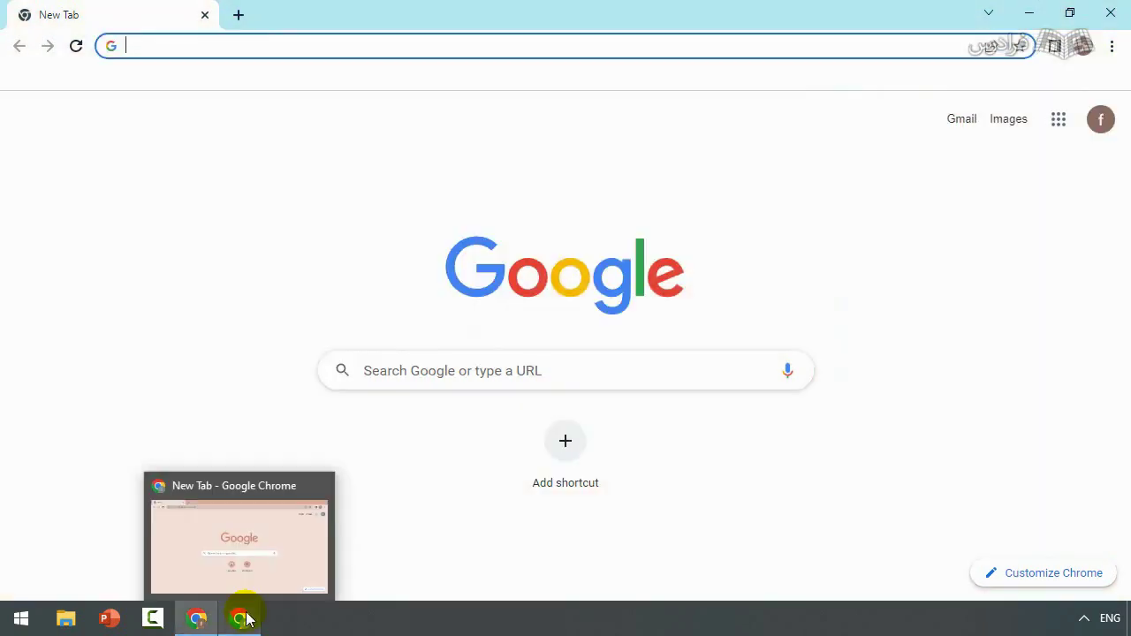
- Check that sync is on in both the original and the new profile's menus
click(1099, 121)
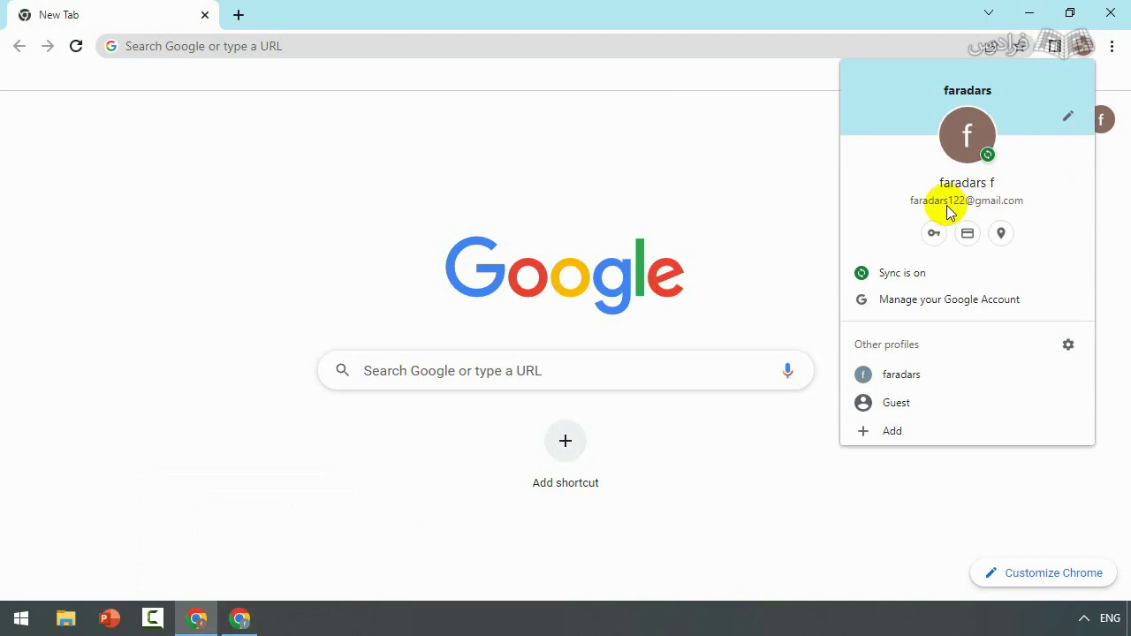
click(240, 618)
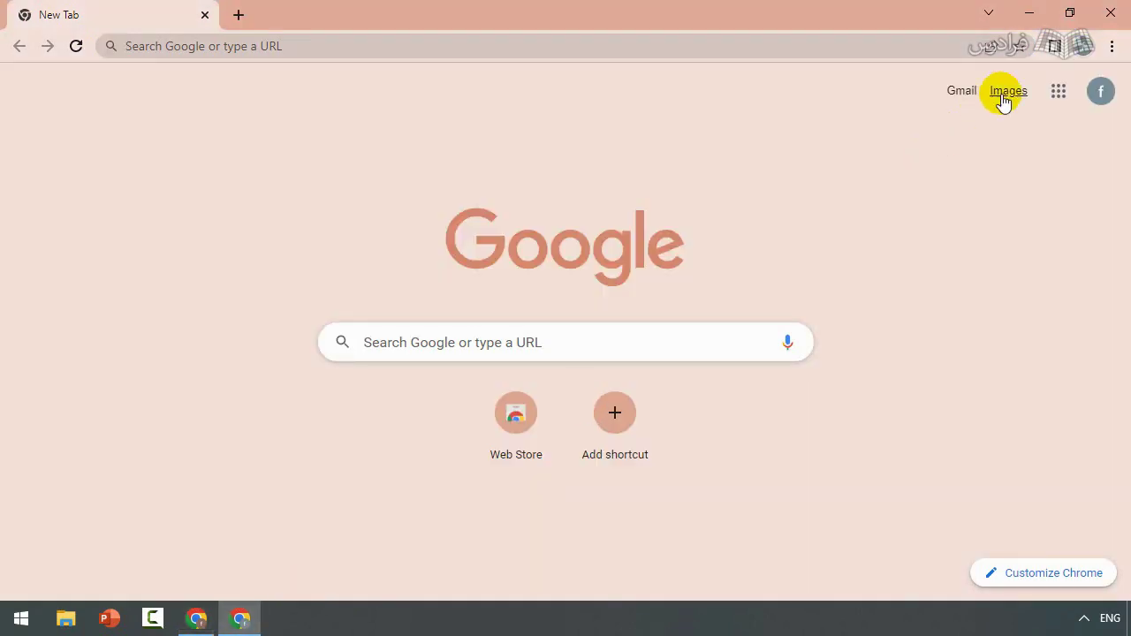
click(1076, 49)
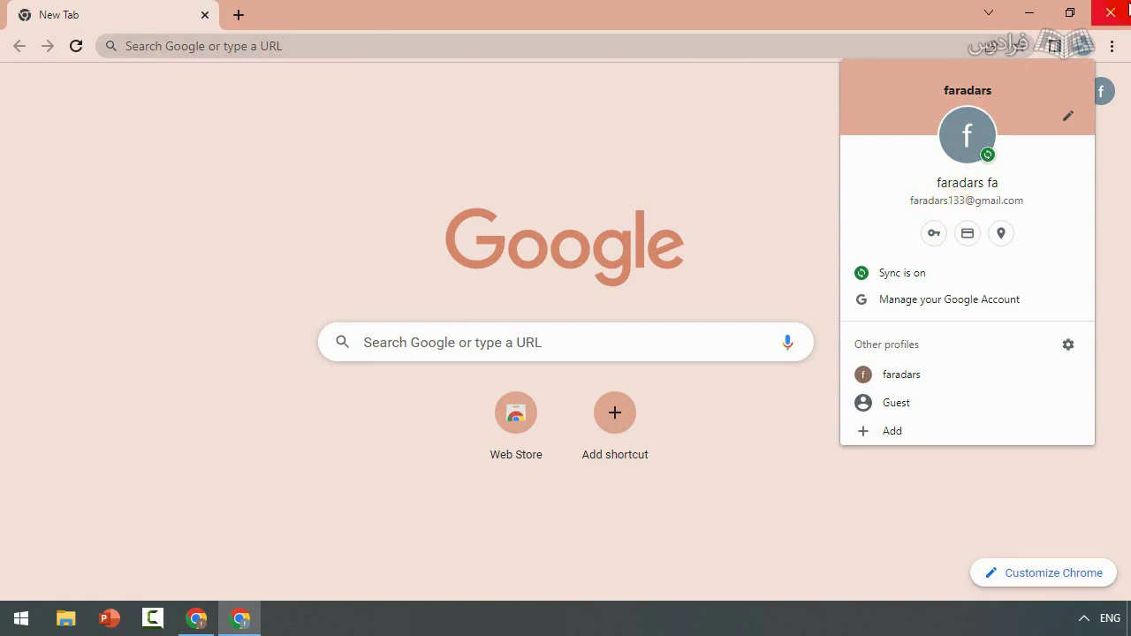
click(198, 618)
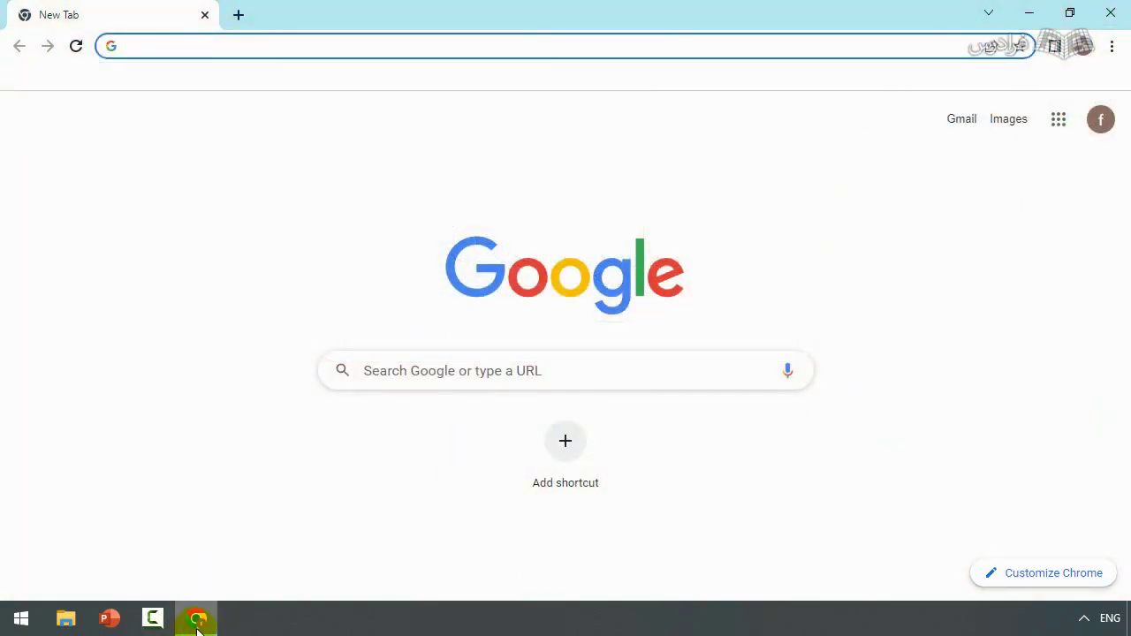
mouse_move(200, 625)
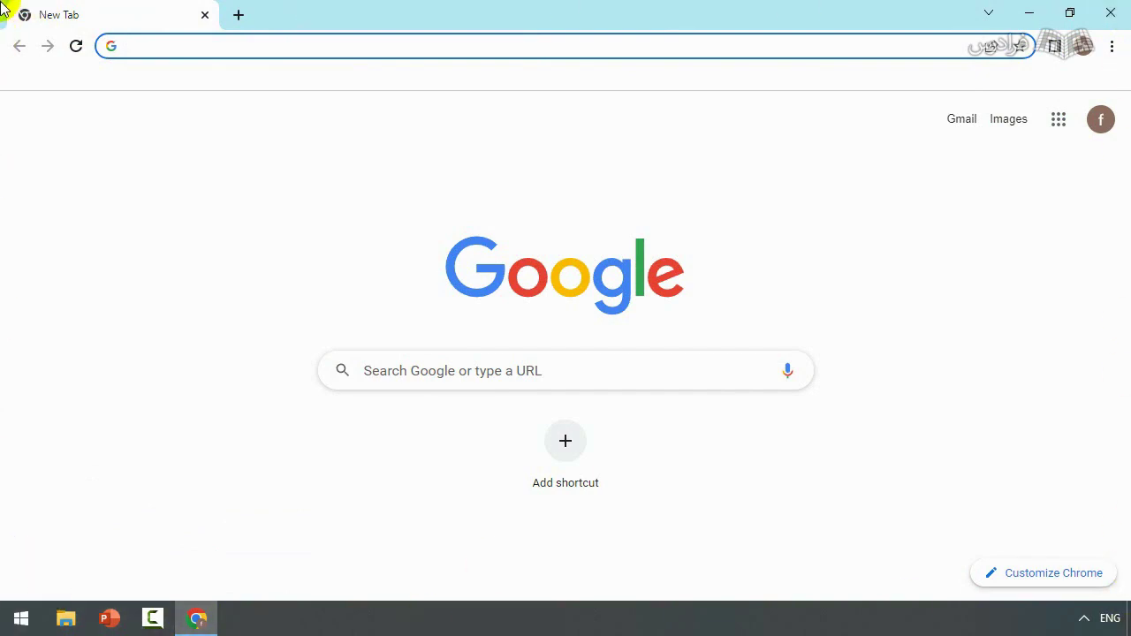
- Open the second profile's window from the profile list, then minimise both Chrome windows
click(1082, 46)
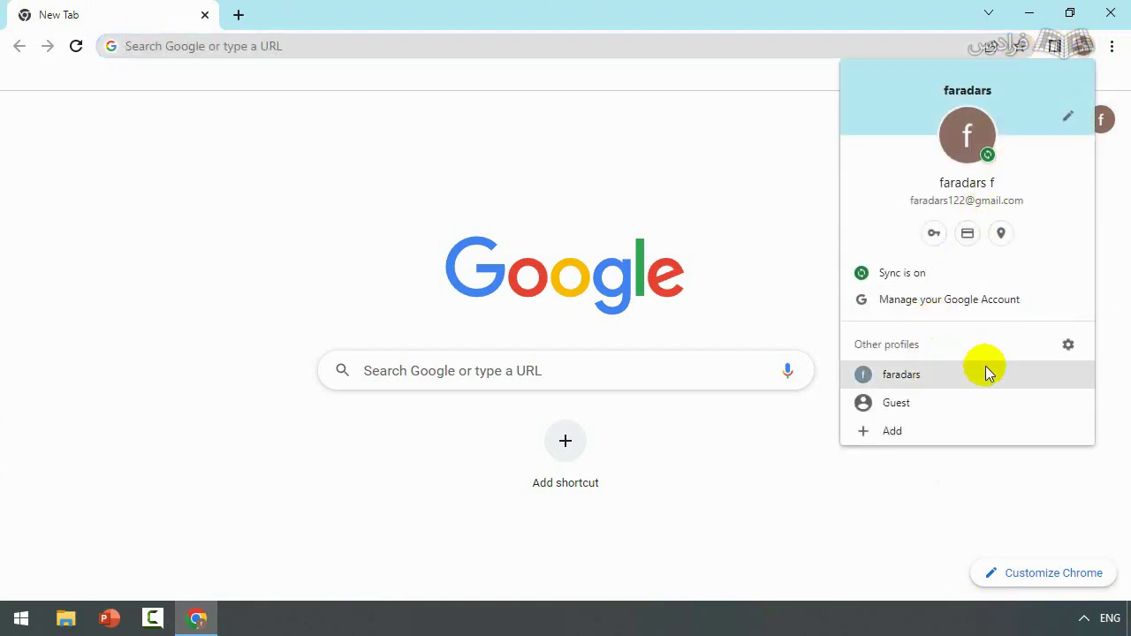
click(1058, 343)
click(578, 353)
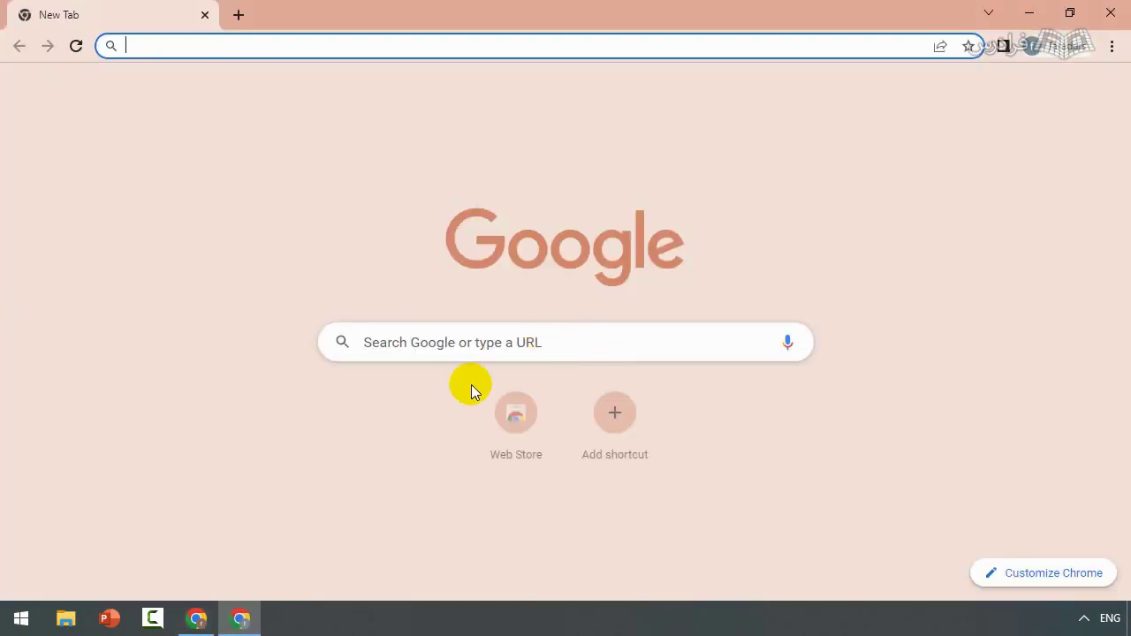
right_click(243, 619)
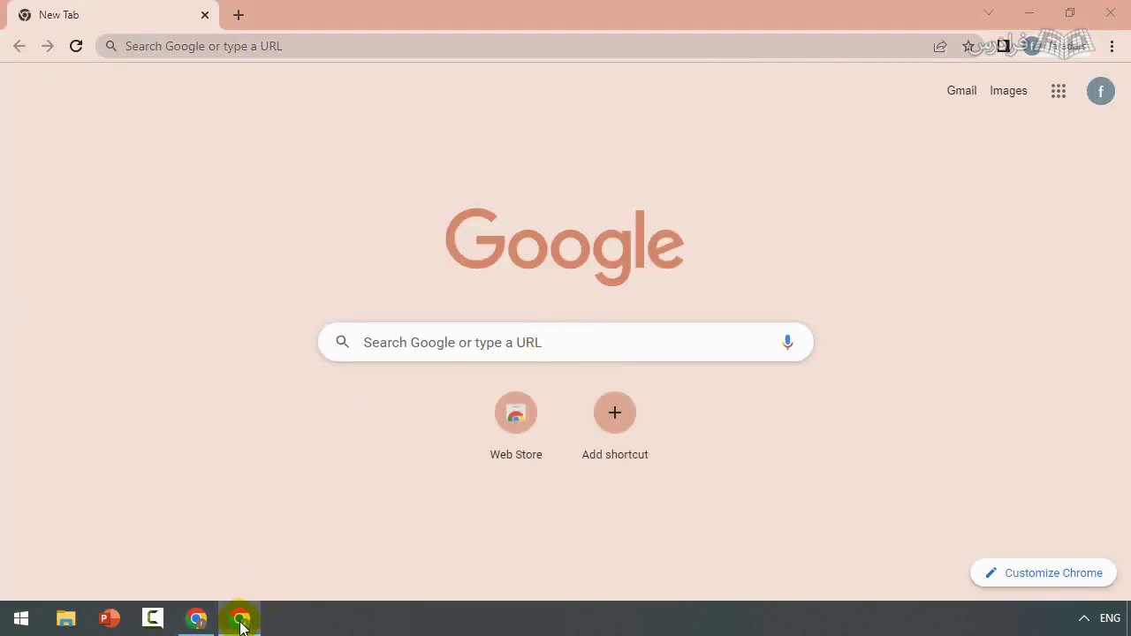
click(214, 555)
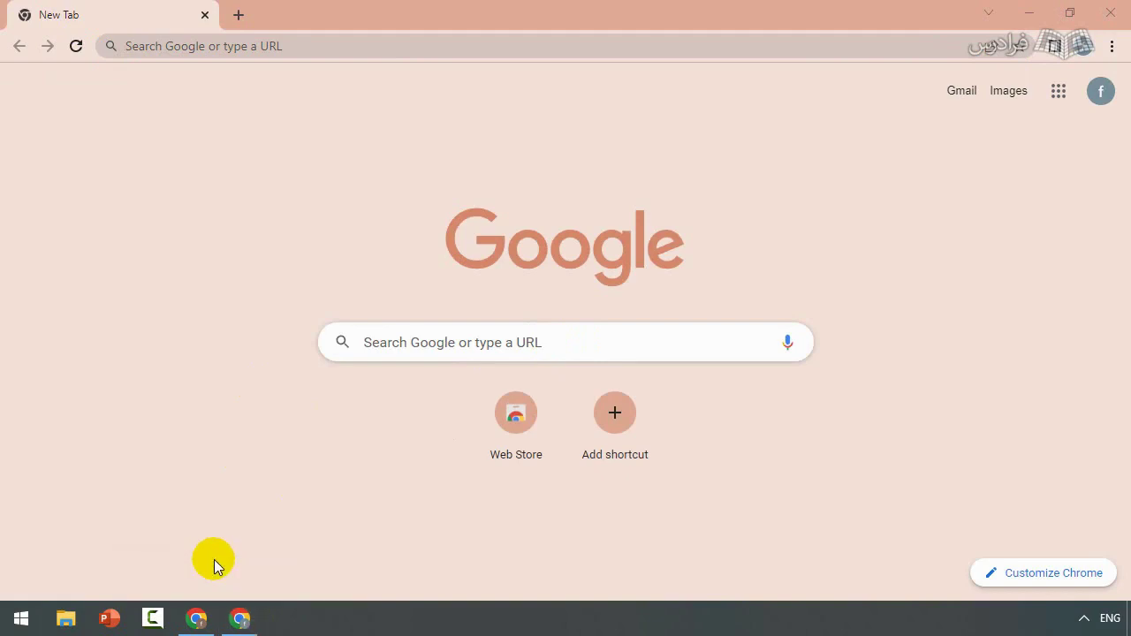
click(1111, 12)
click(1111, 12)
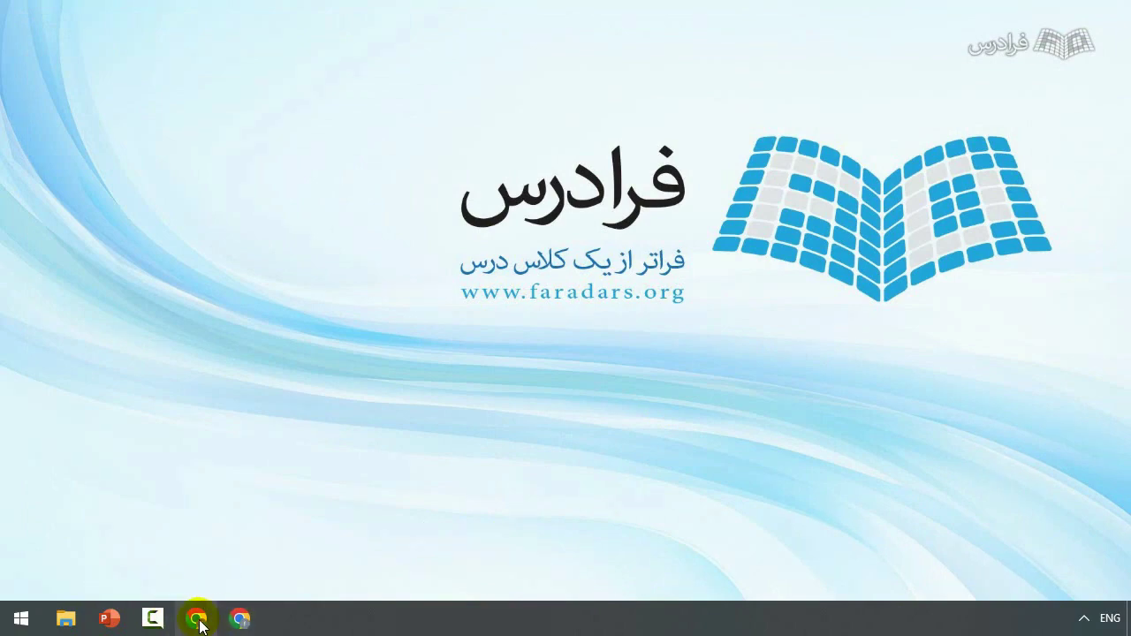
- Unpin the duplicate Chrome taskbar icon and open the 'Who's using Chrome?' profile manager
right_click(239, 618)
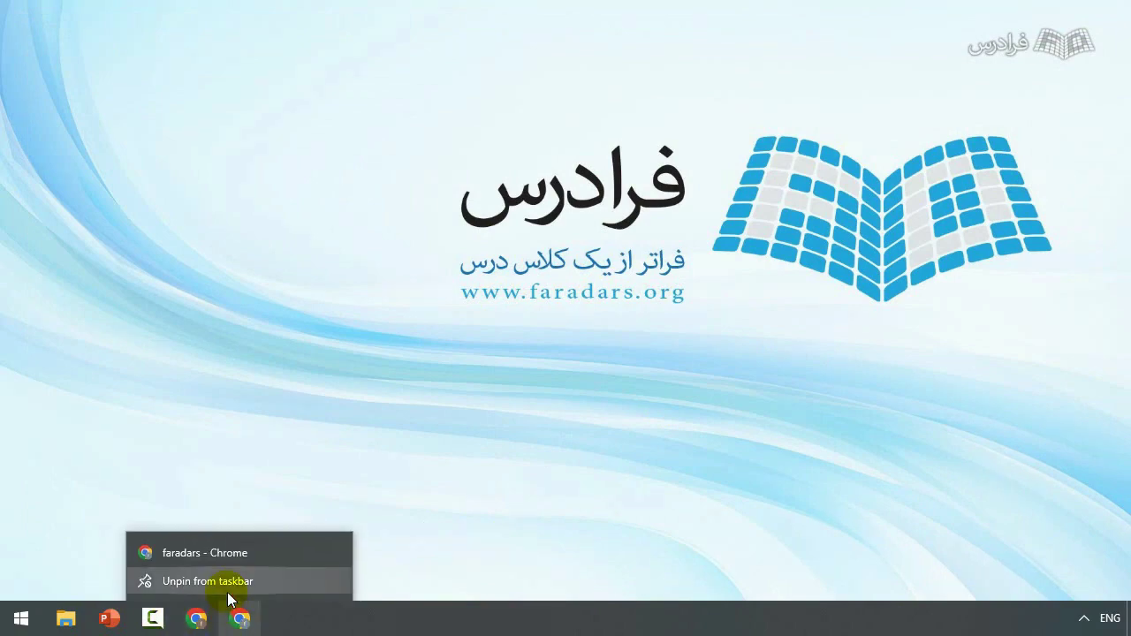
click(221, 582)
click(197, 617)
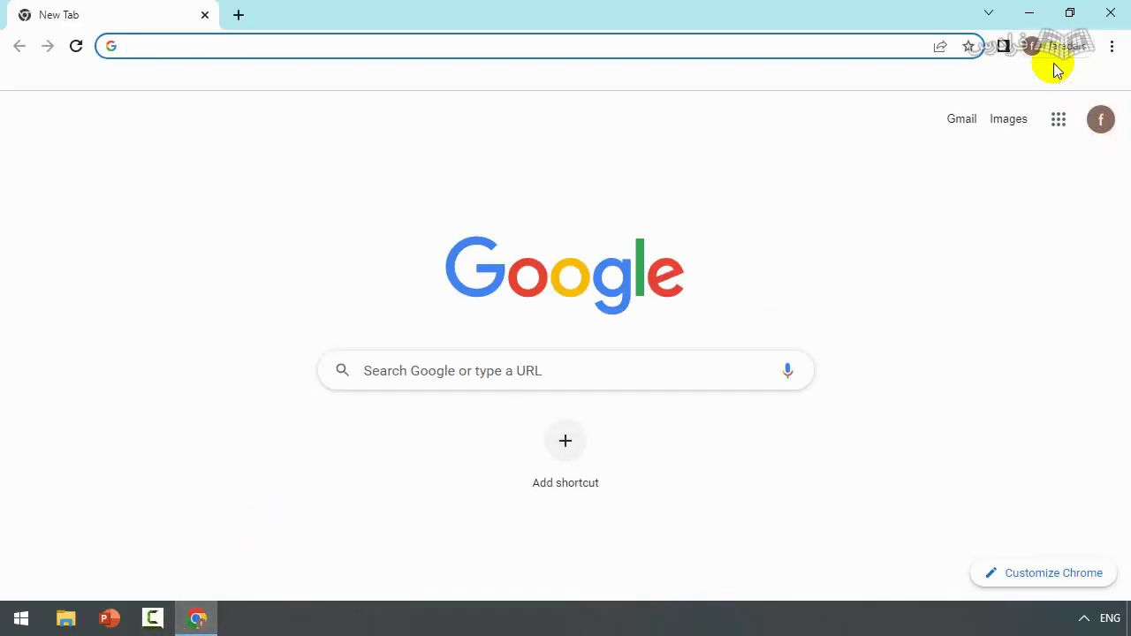
click(1078, 44)
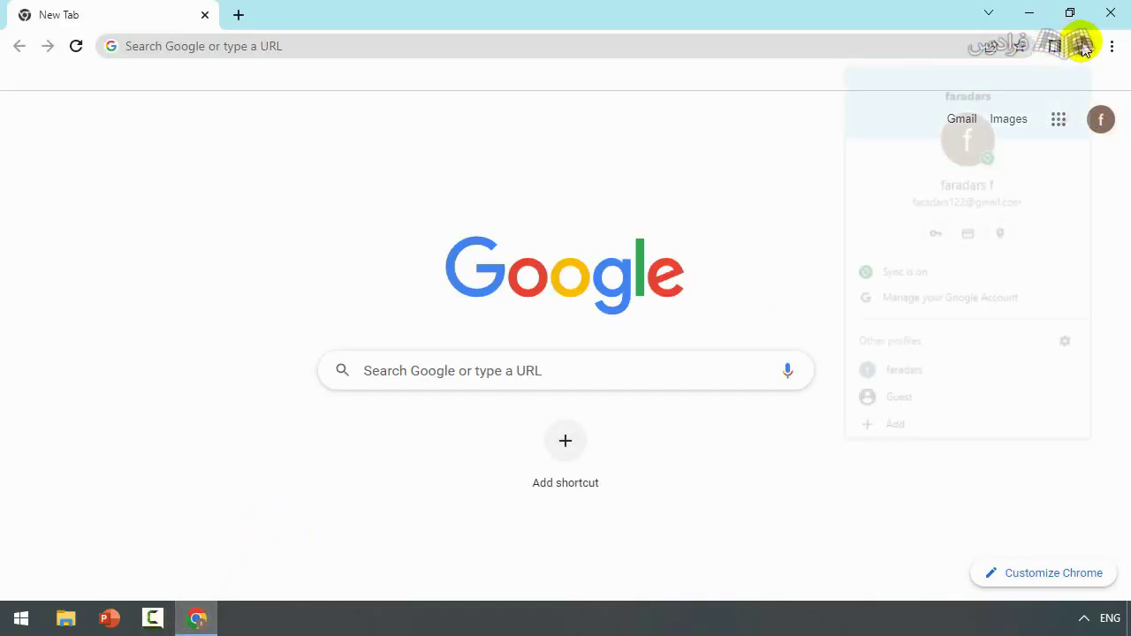
click(1071, 342)
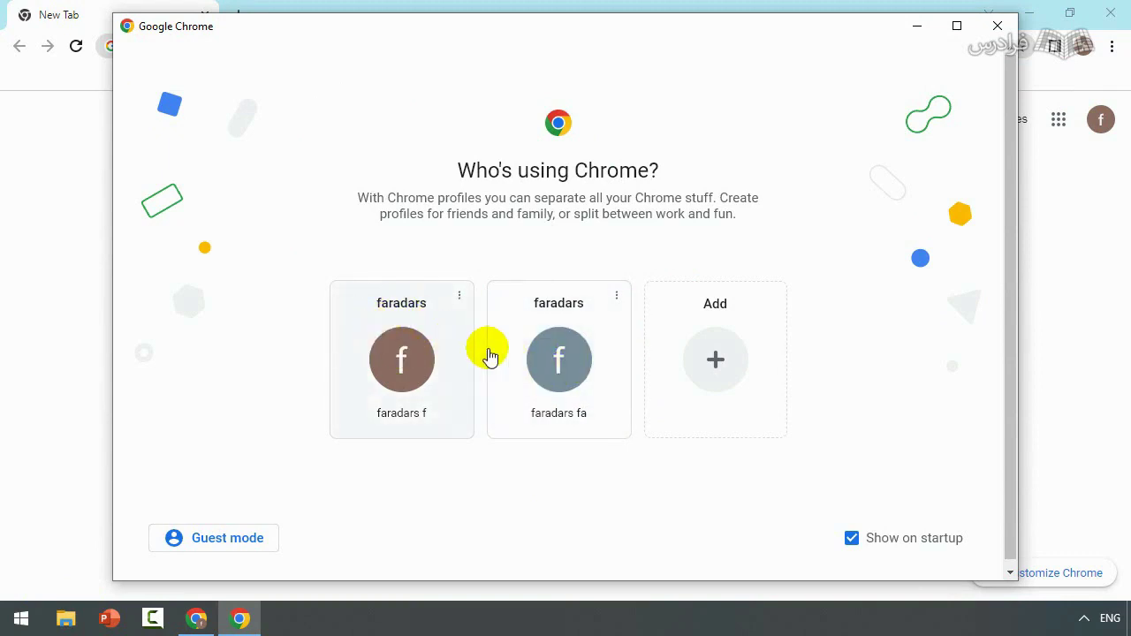
- Rename the two profile cards to faradars1 and faradars2
drag(434, 299, 359, 298)
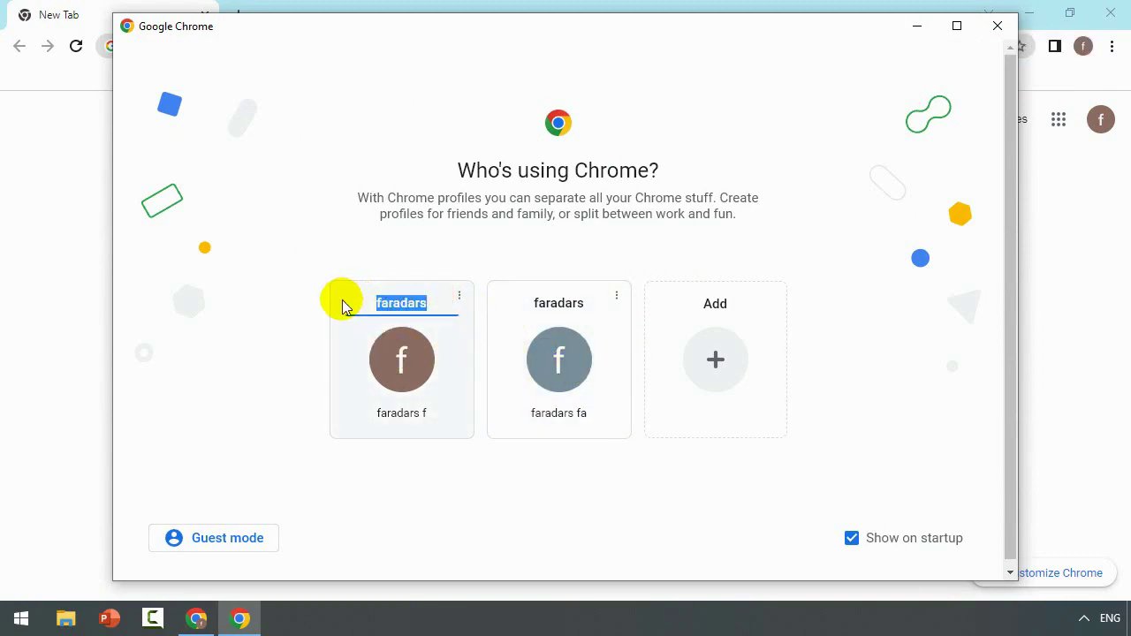
text(faradars)
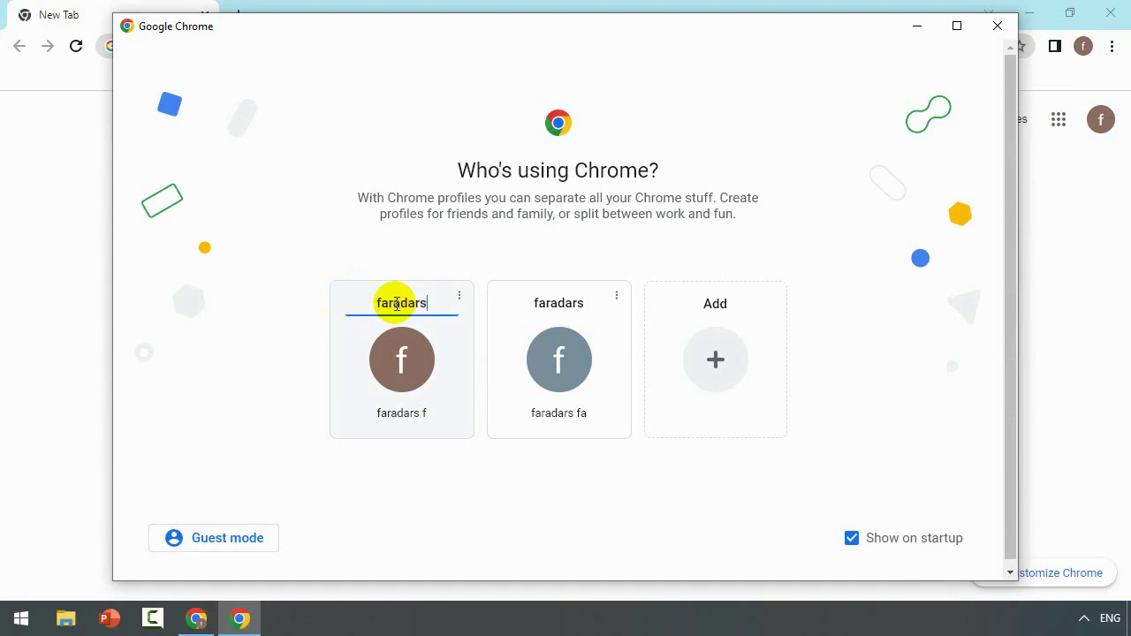
text(1)
click(579, 303)
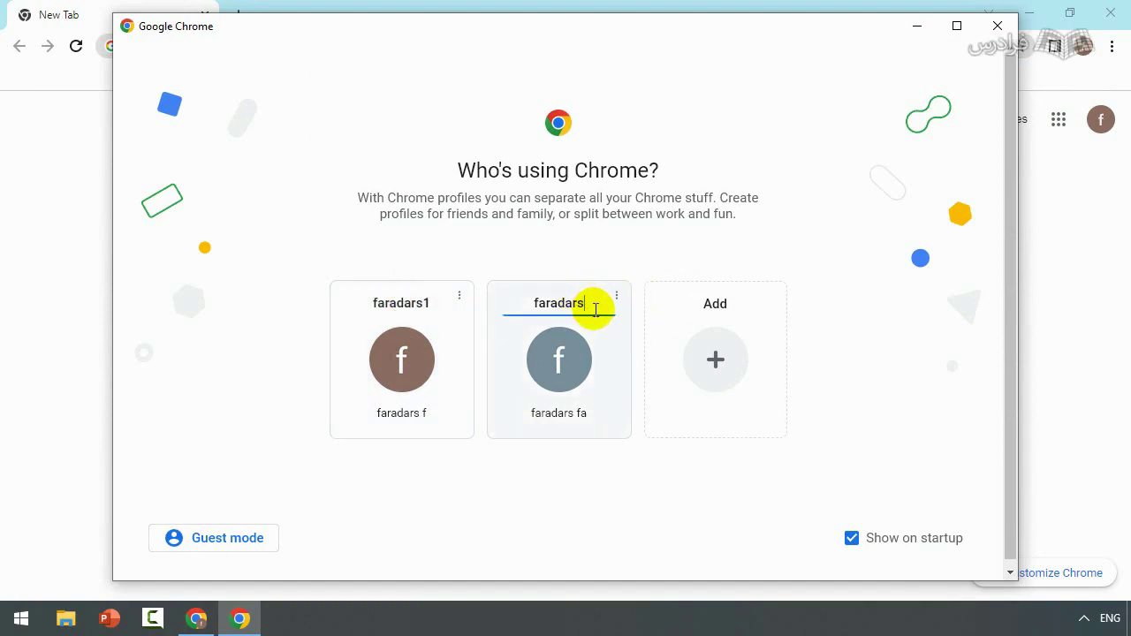
text(2)
- Review faradars1's Customize profile settings, then return to the profile manager
click(459, 297)
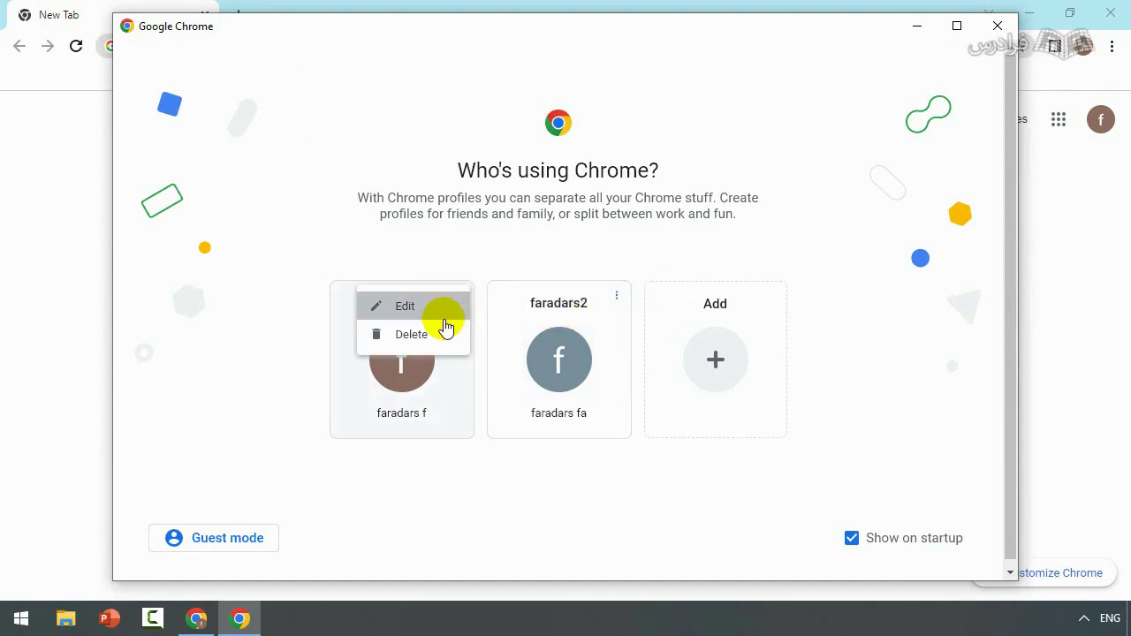
click(412, 307)
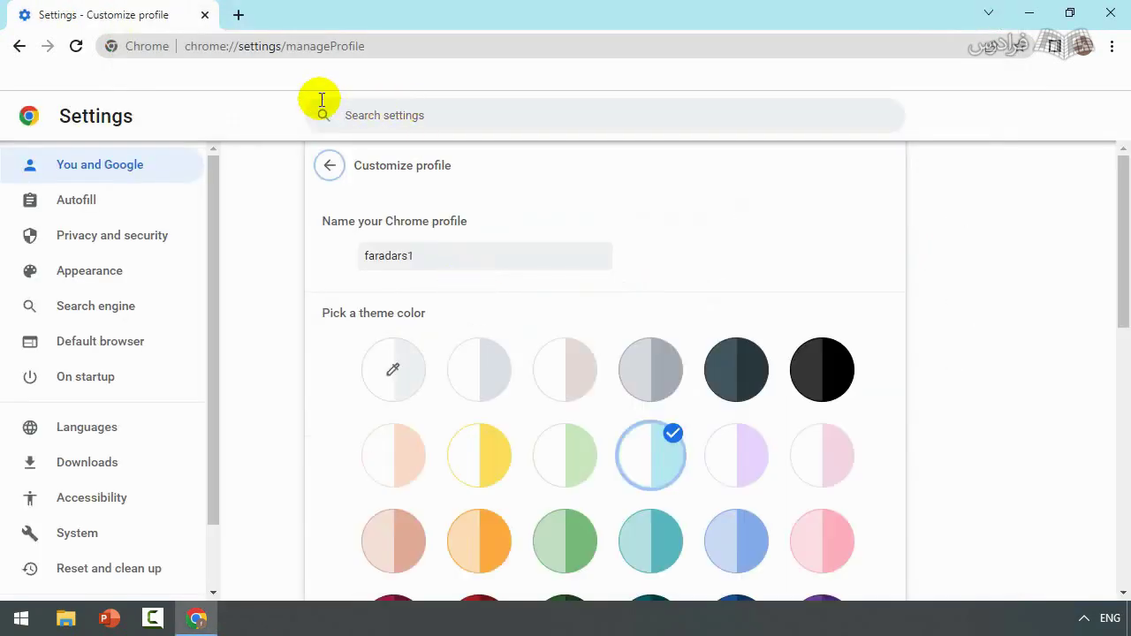
scroll(521, 404, down, 2)
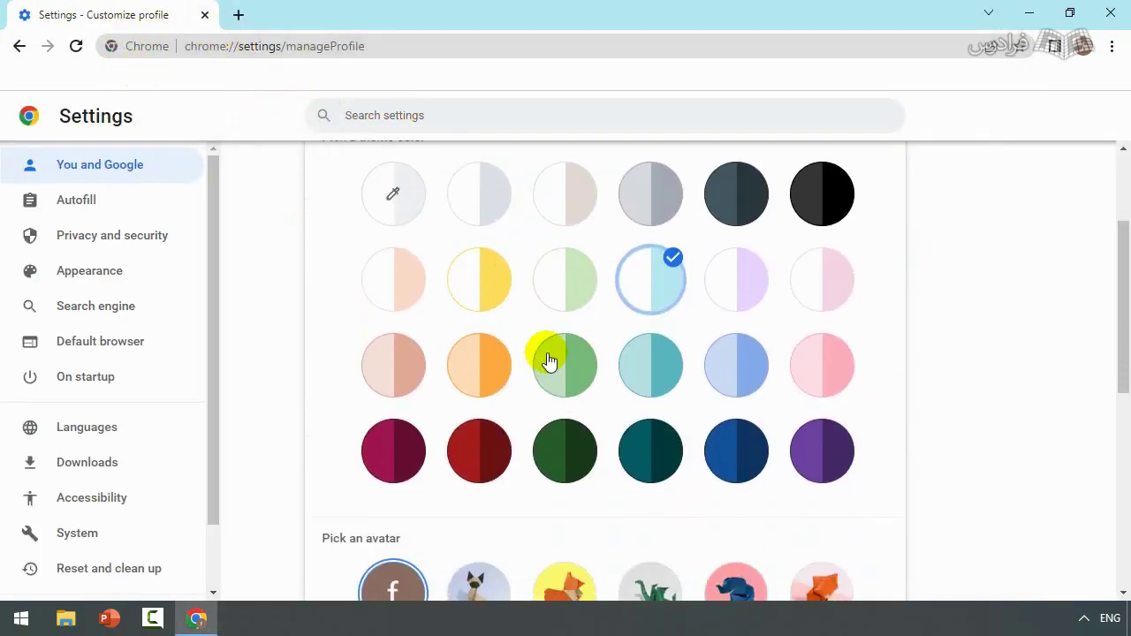
scroll(548, 361, down, 2)
scroll(697, 442, up, 4)
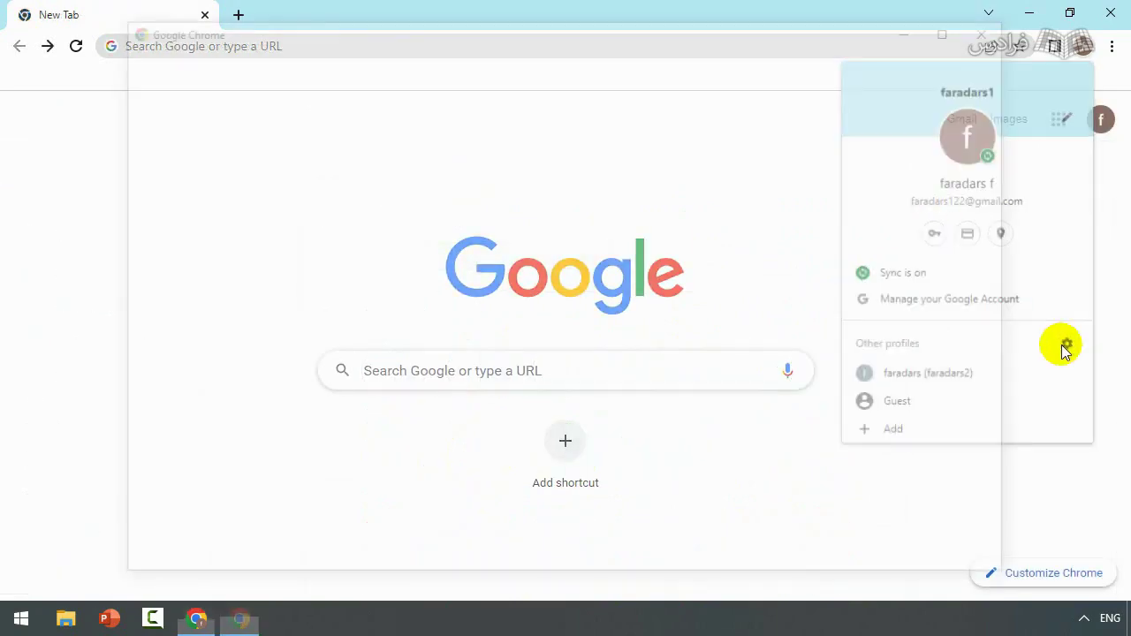
click(1064, 346)
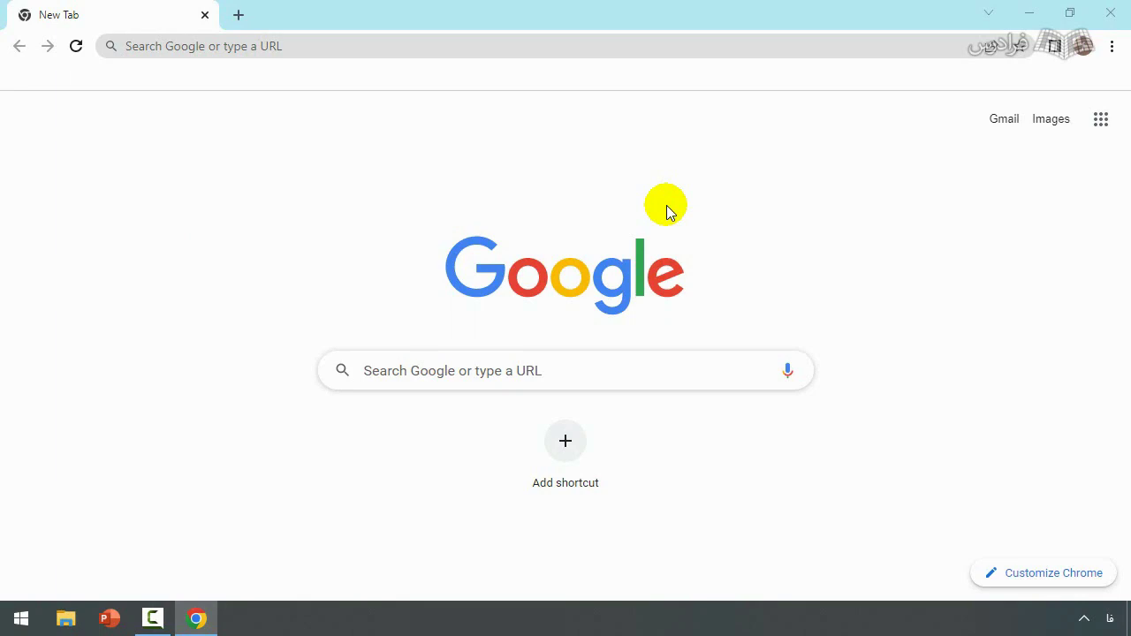
- Open Chrome's Task Manager from More tools and review the running processes
click(1107, 45)
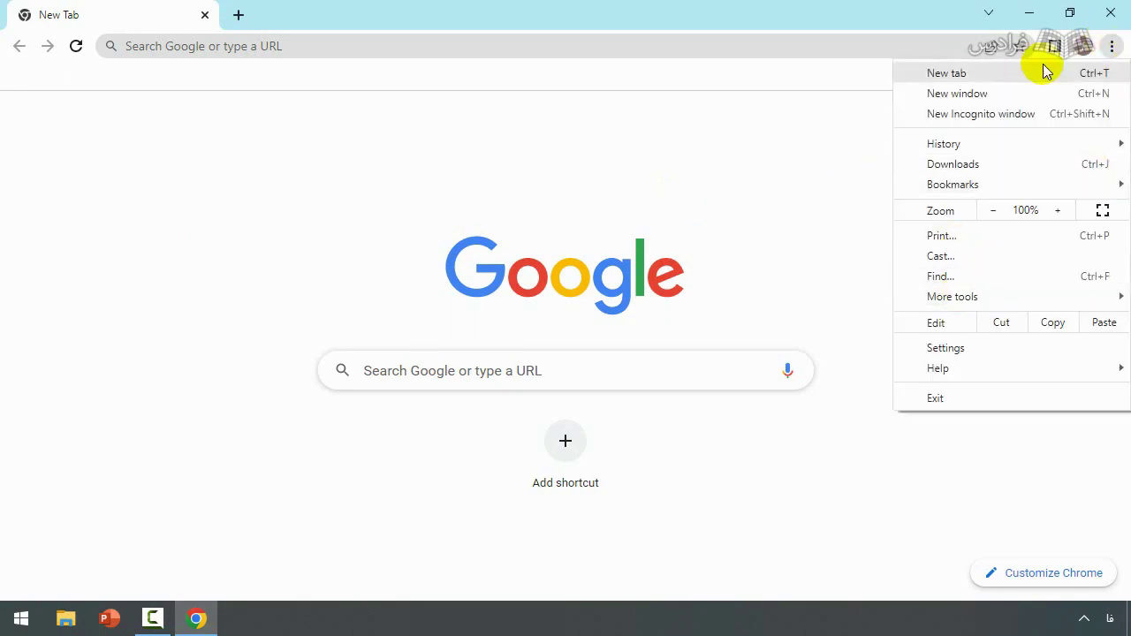
click(866, 131)
click(1116, 48)
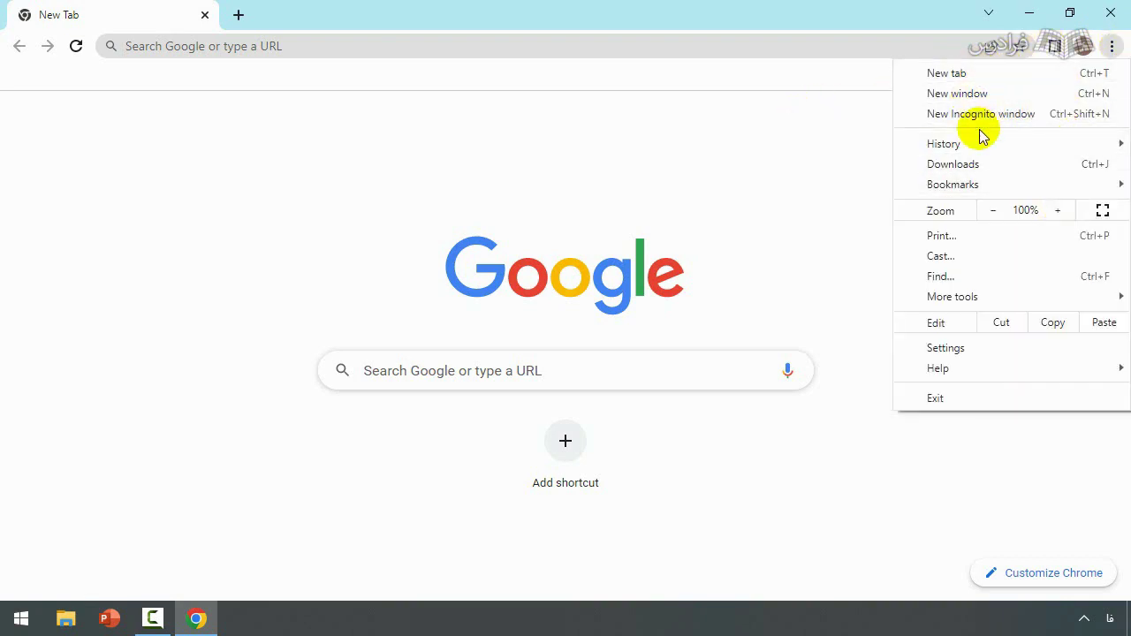
mouse_move(937, 295)
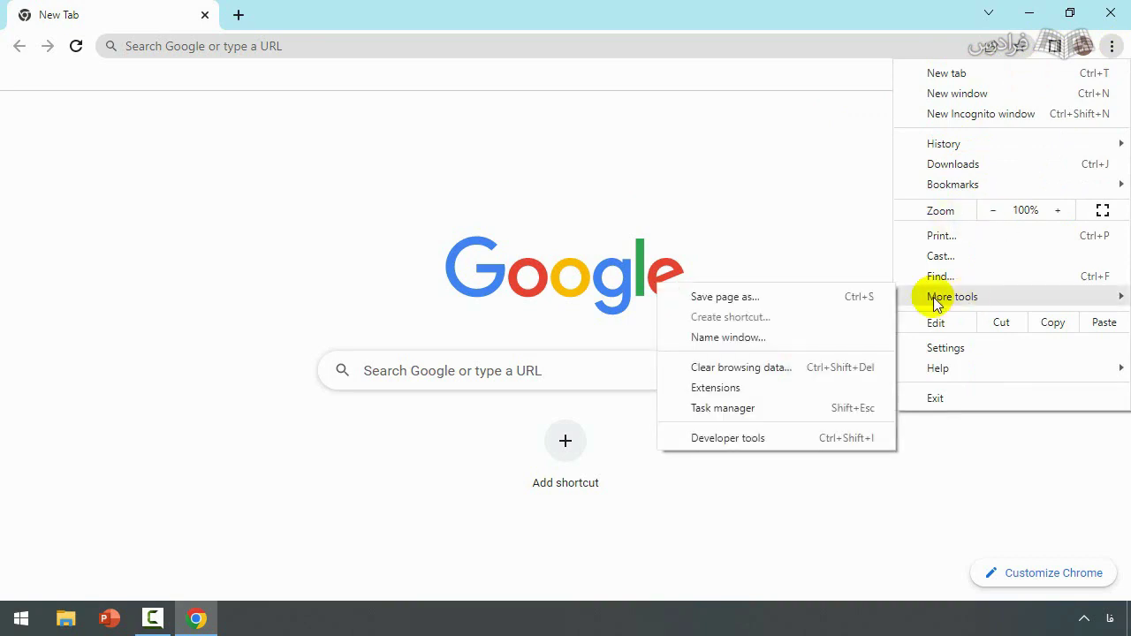
click(723, 408)
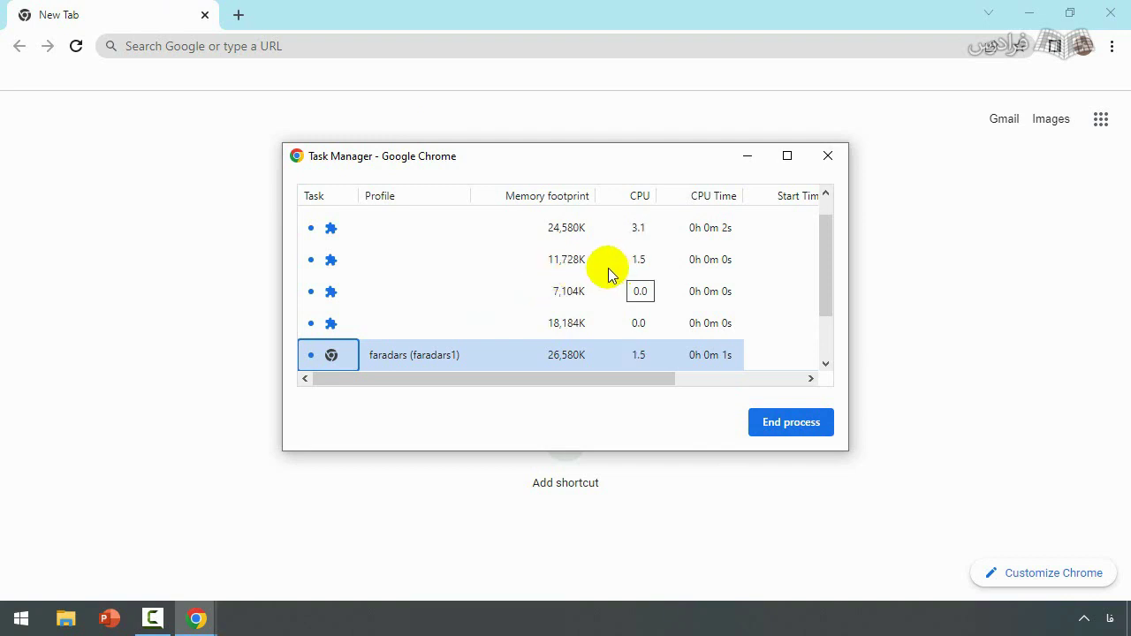
scroll(574, 247, up, 2)
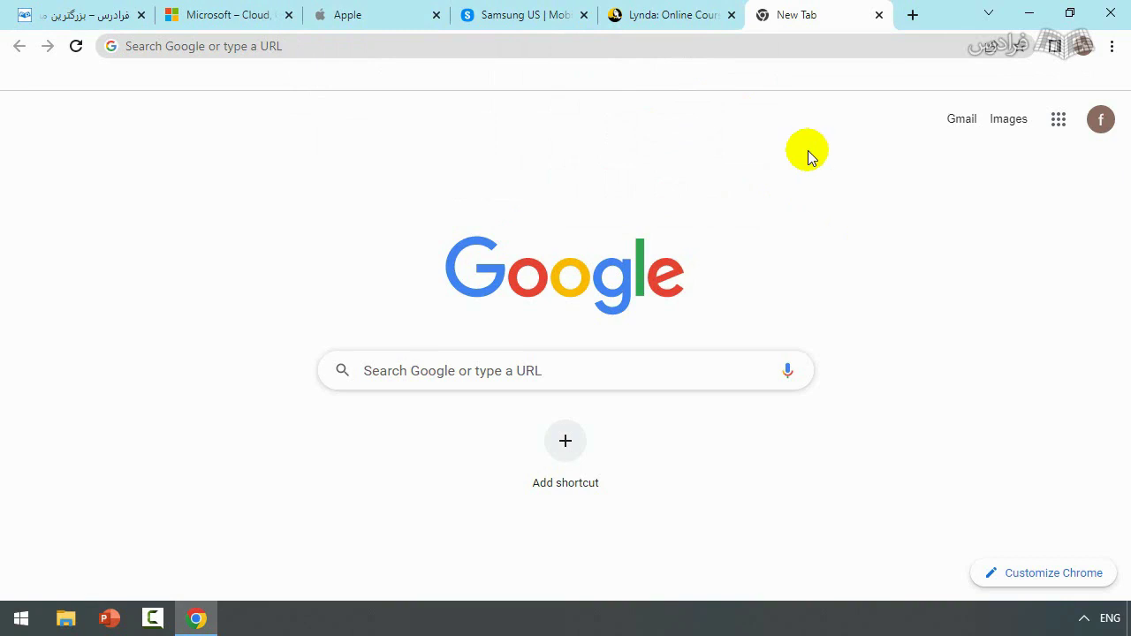
- Reopen Task Manager to list faradars1's processes with memory footprint, CPU and CPU time
click(1112, 45)
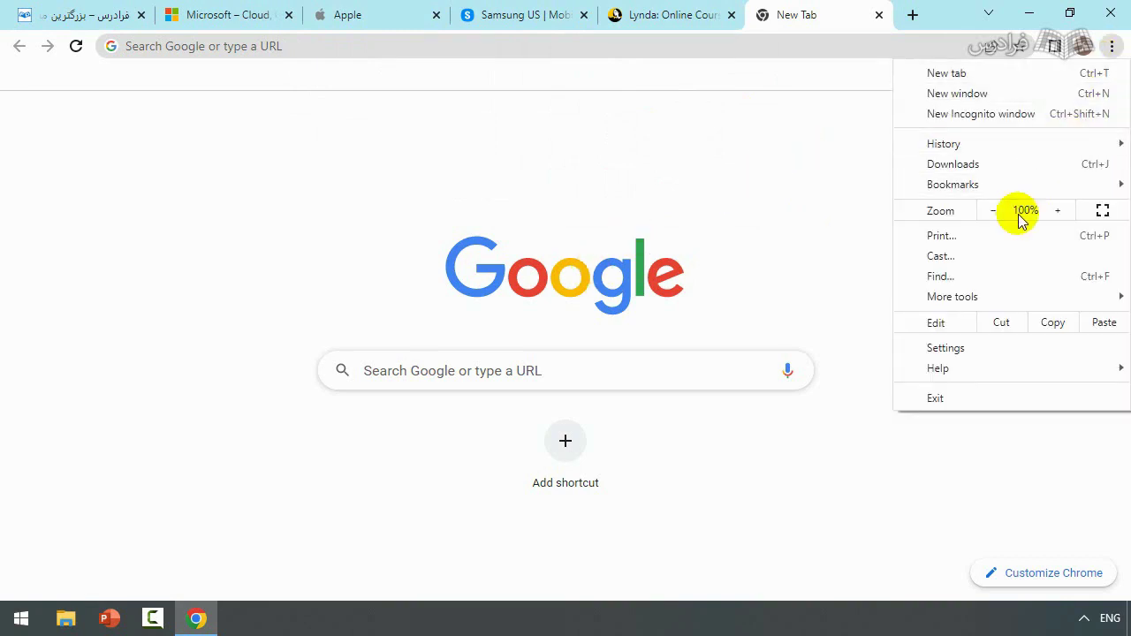
mouse_move(970, 295)
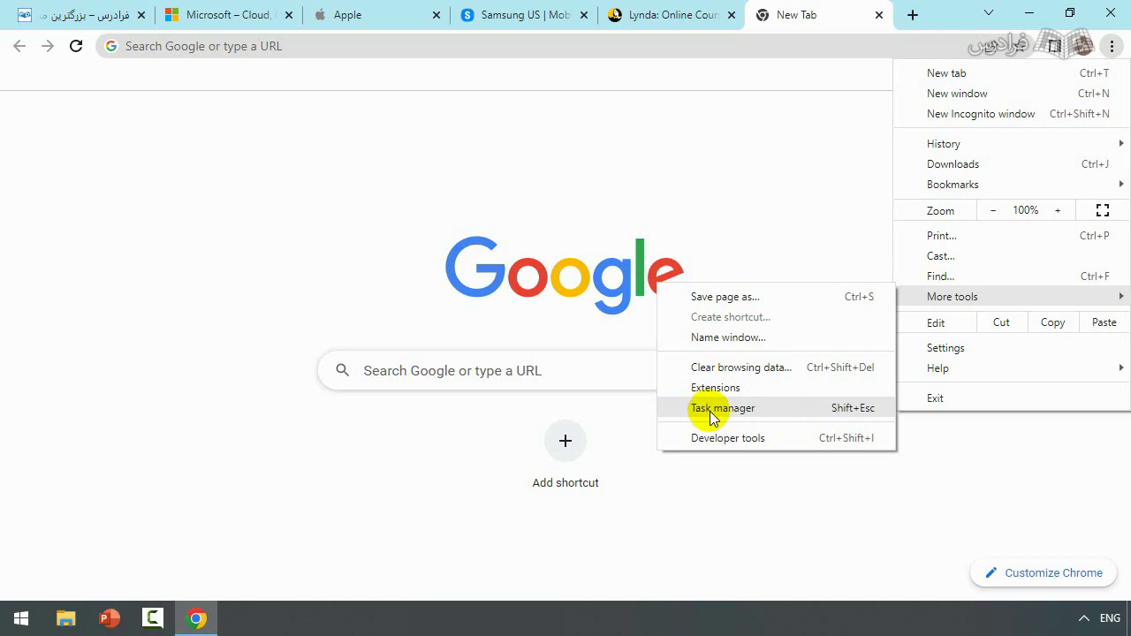
click(848, 413)
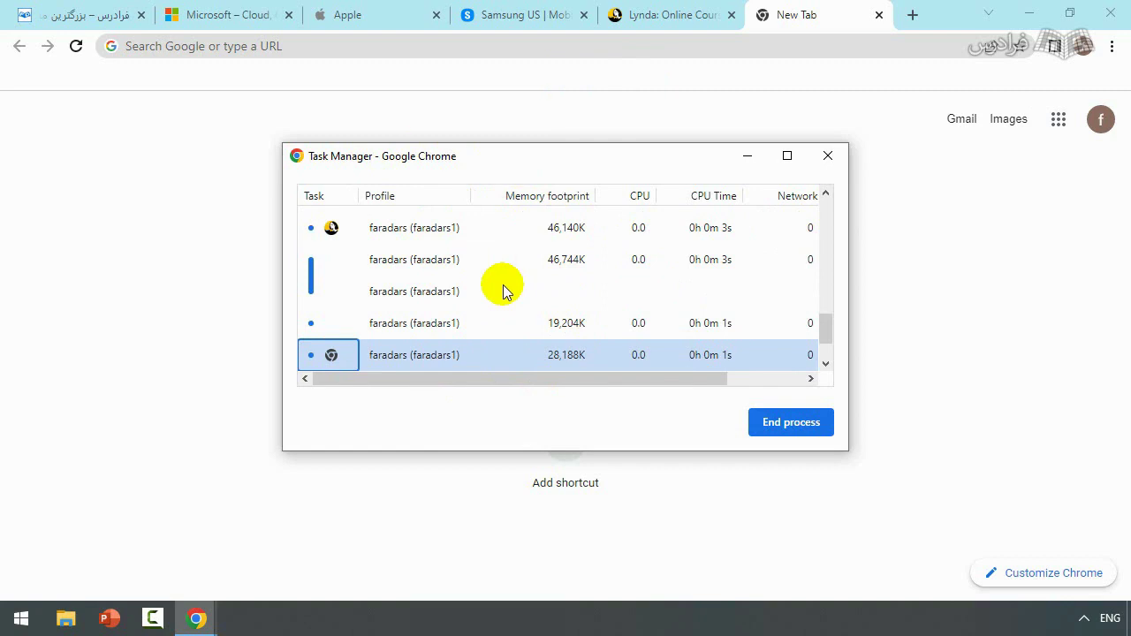
scroll(584, 354, up, 3)
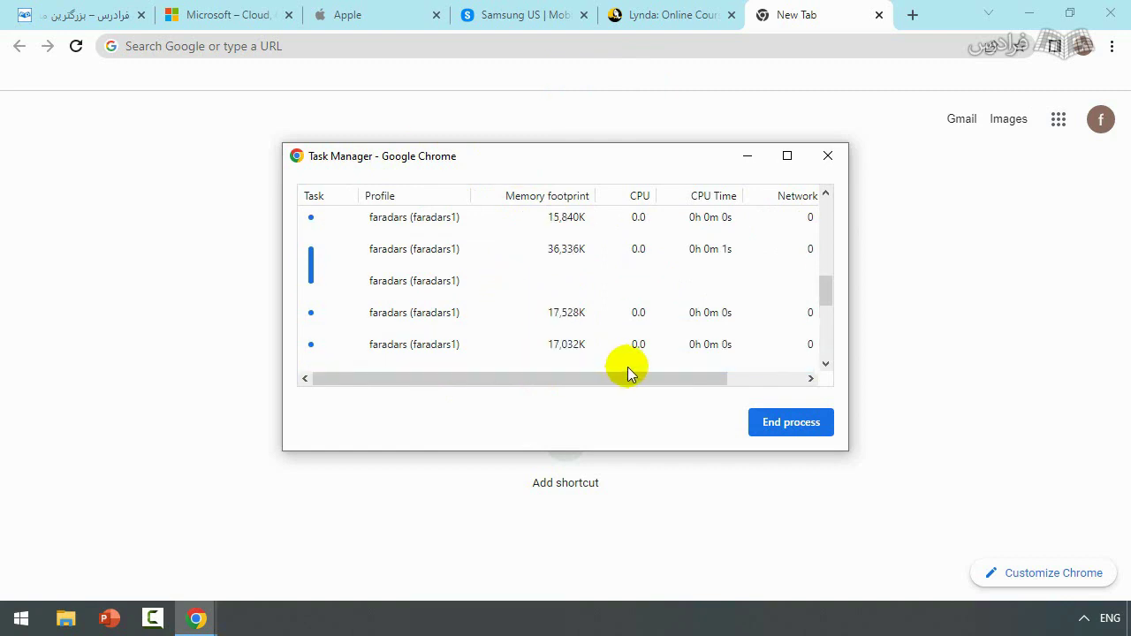
scroll(503, 269, down, 2)
scroll(454, 319, up, 4)
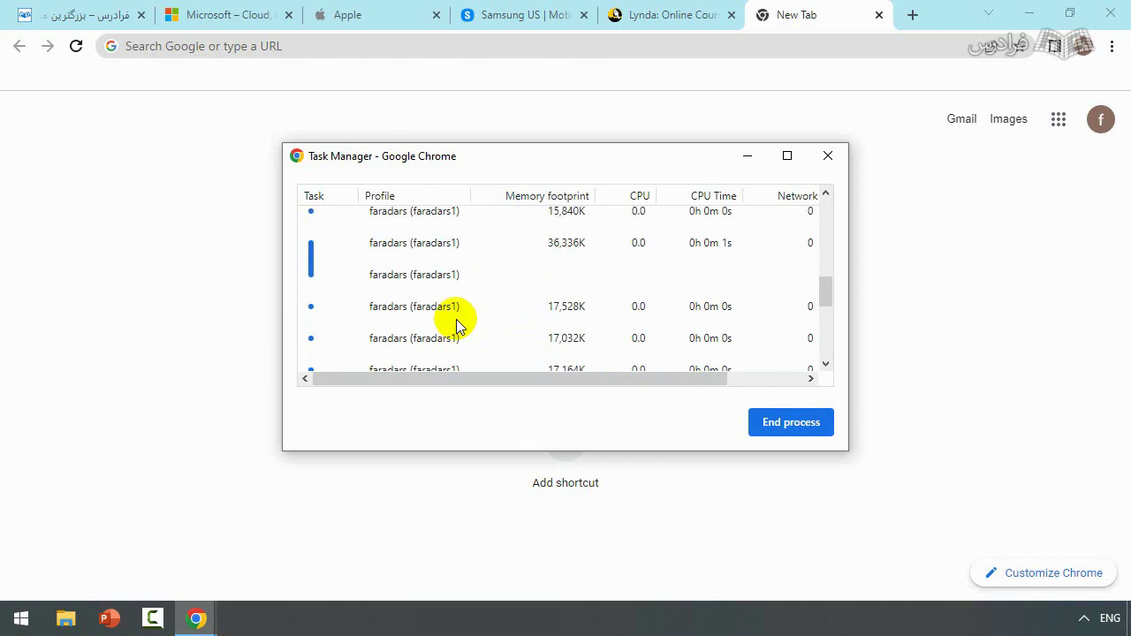
scroll(450, 292, up, 3)
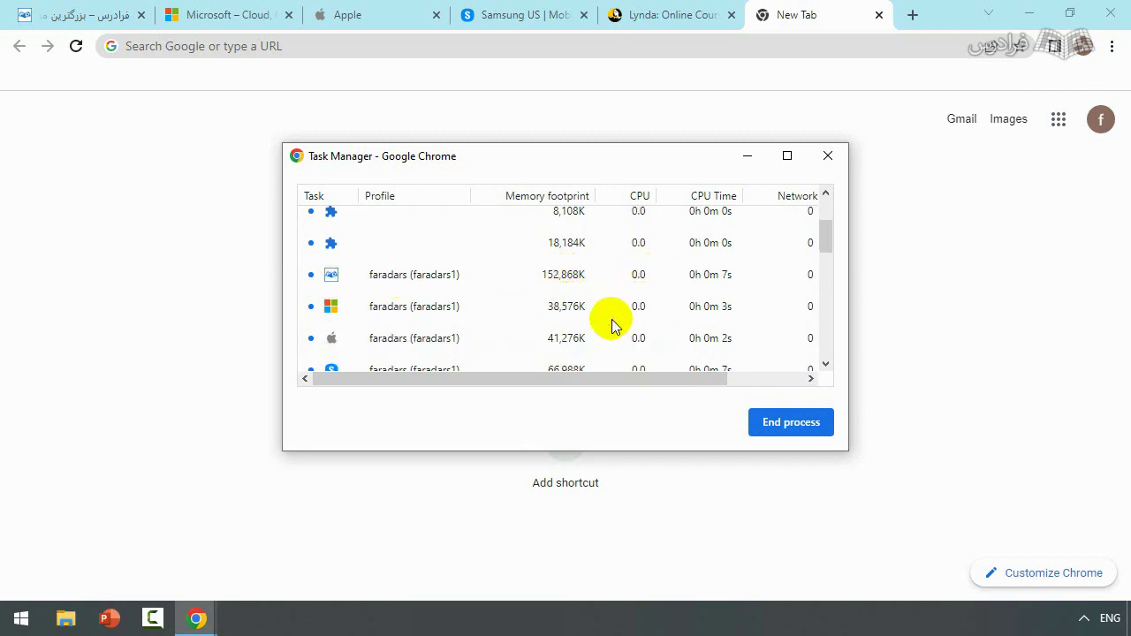
drag(548, 378, 719, 263)
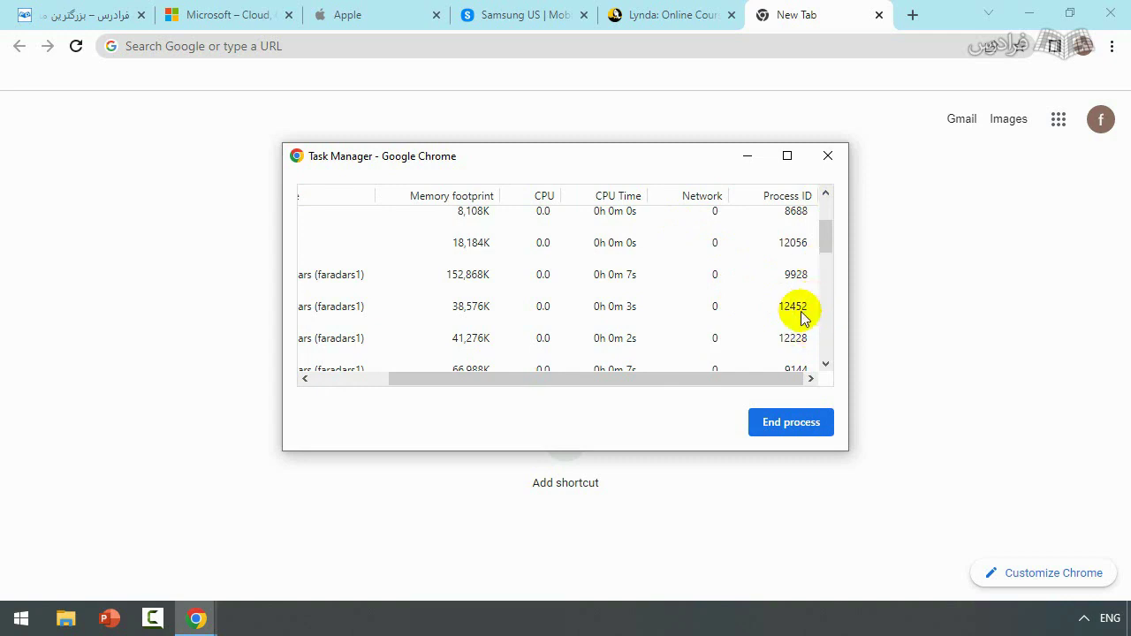
drag(723, 380, 460, 316)
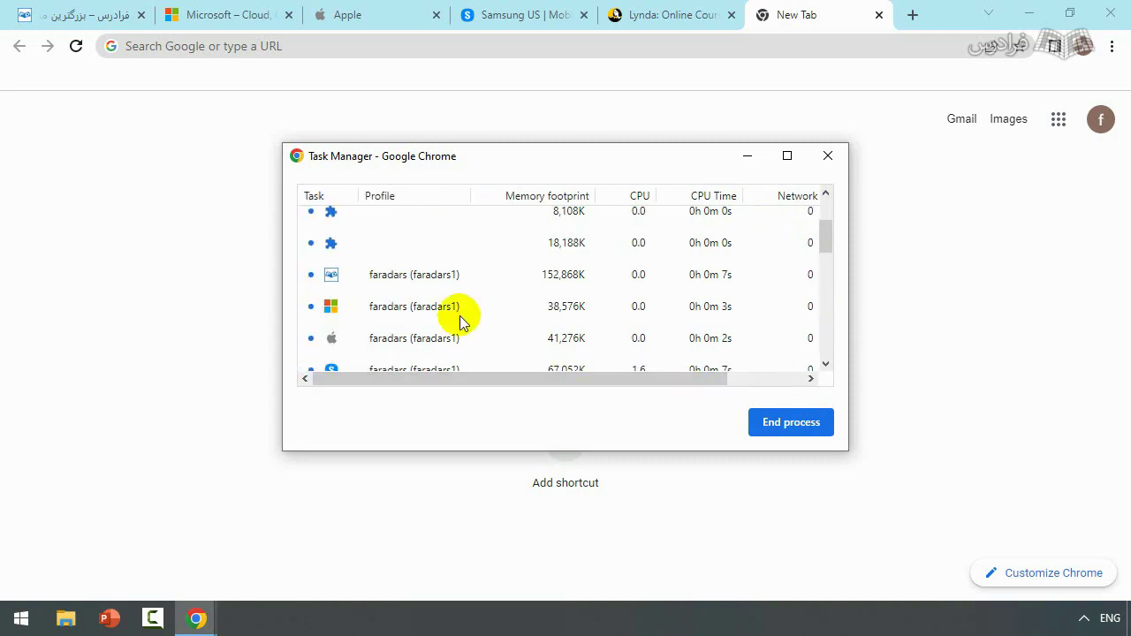
right_click(316, 193)
click(318, 170)
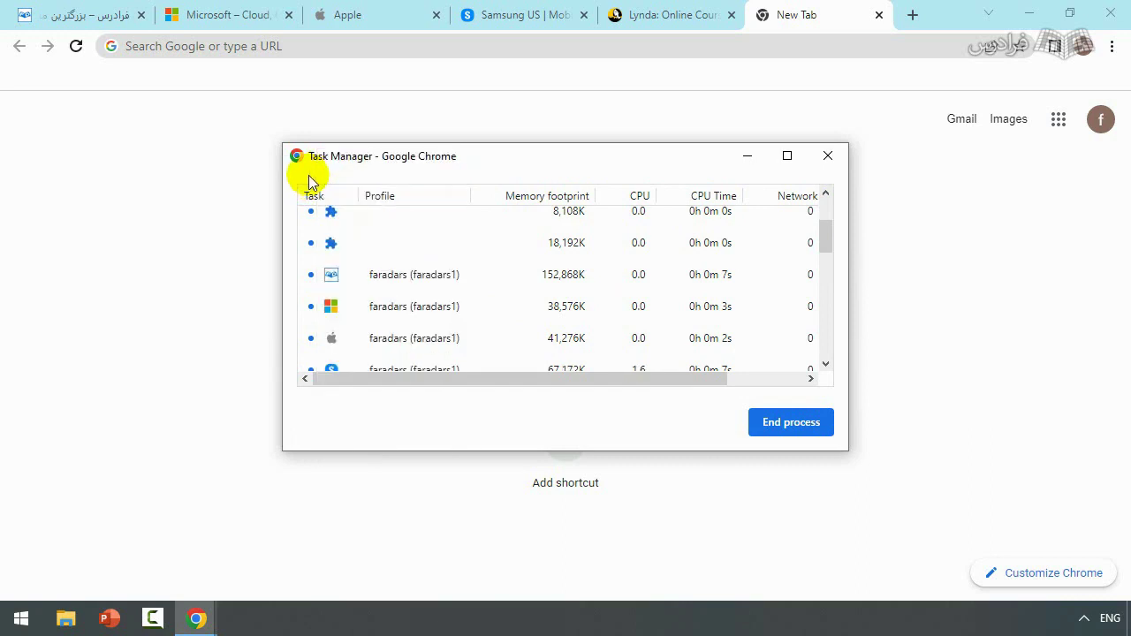